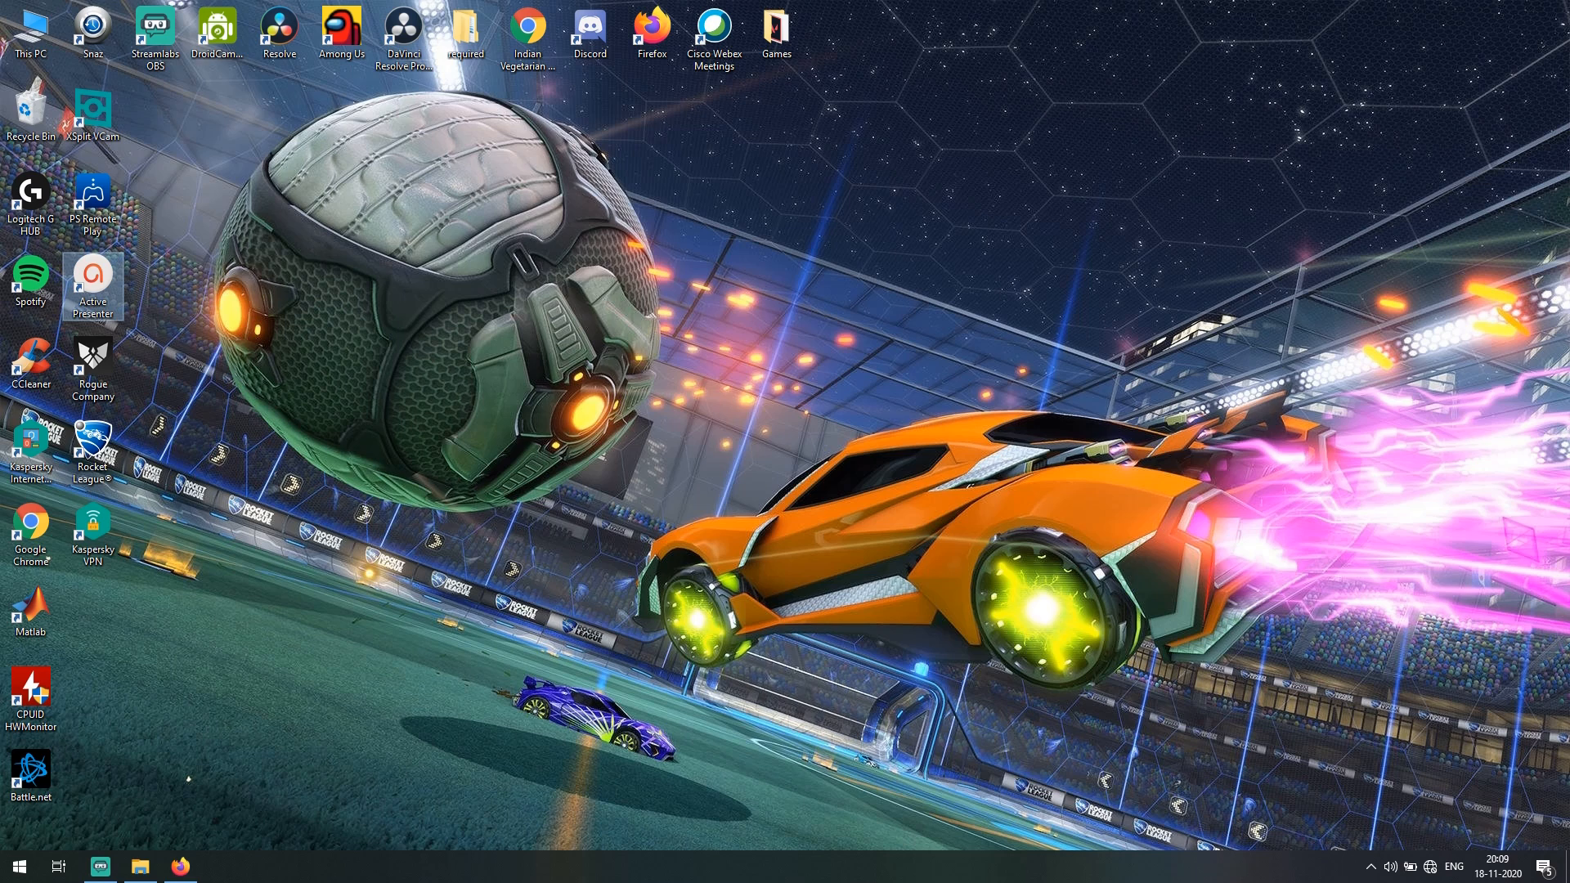
Step: Switch to Streamlabs OBS and add a new Display Capture source to New Scene, capturing Display 1: 1920x1080
click(115, 875)
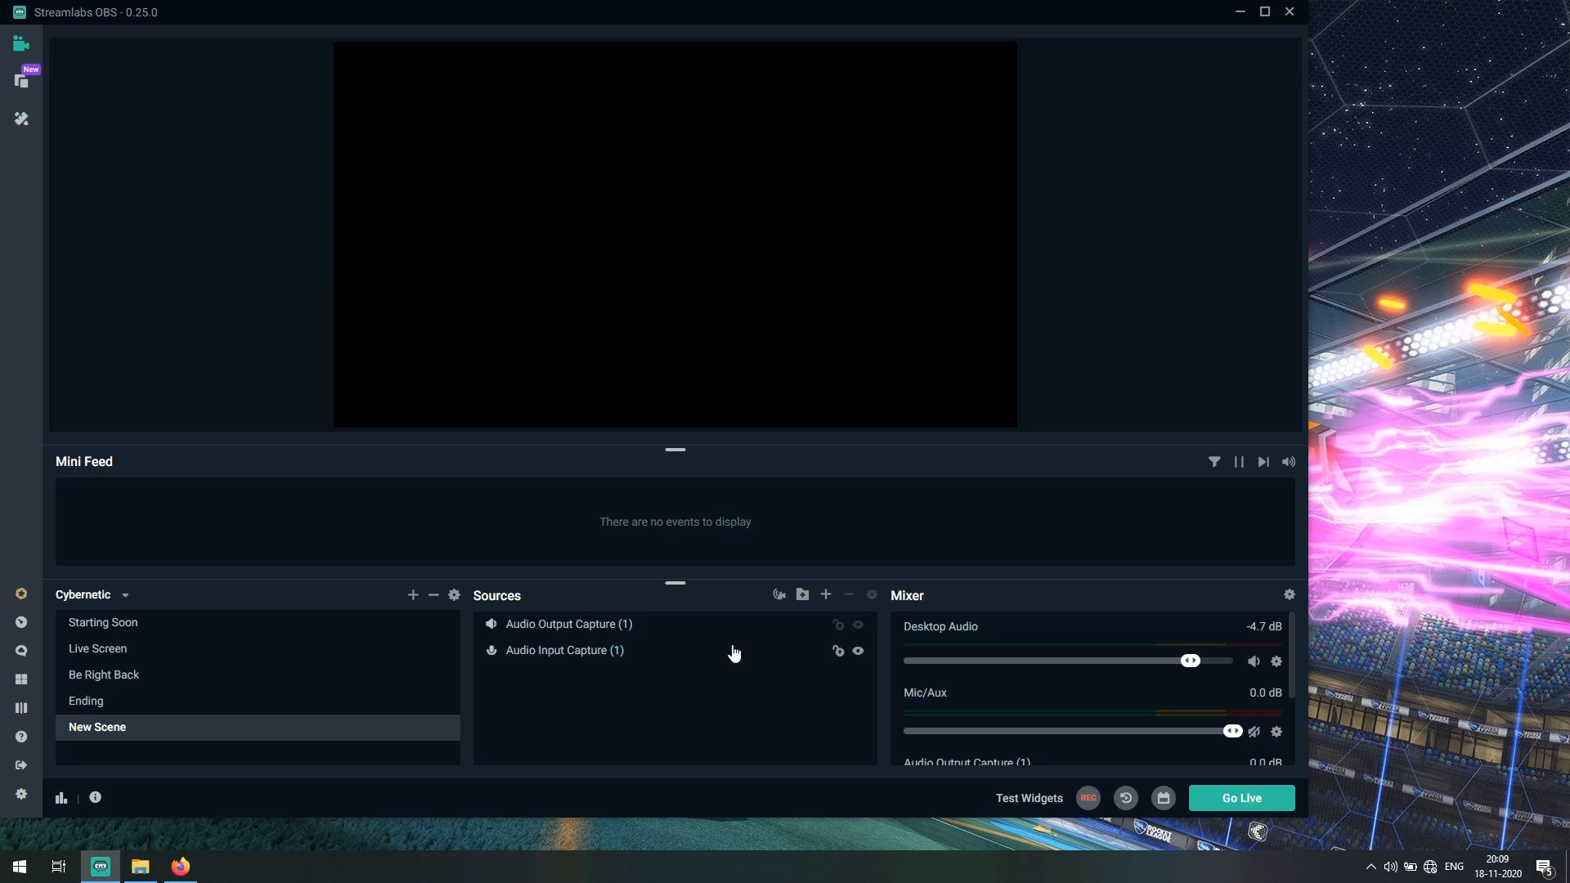
click(826, 595)
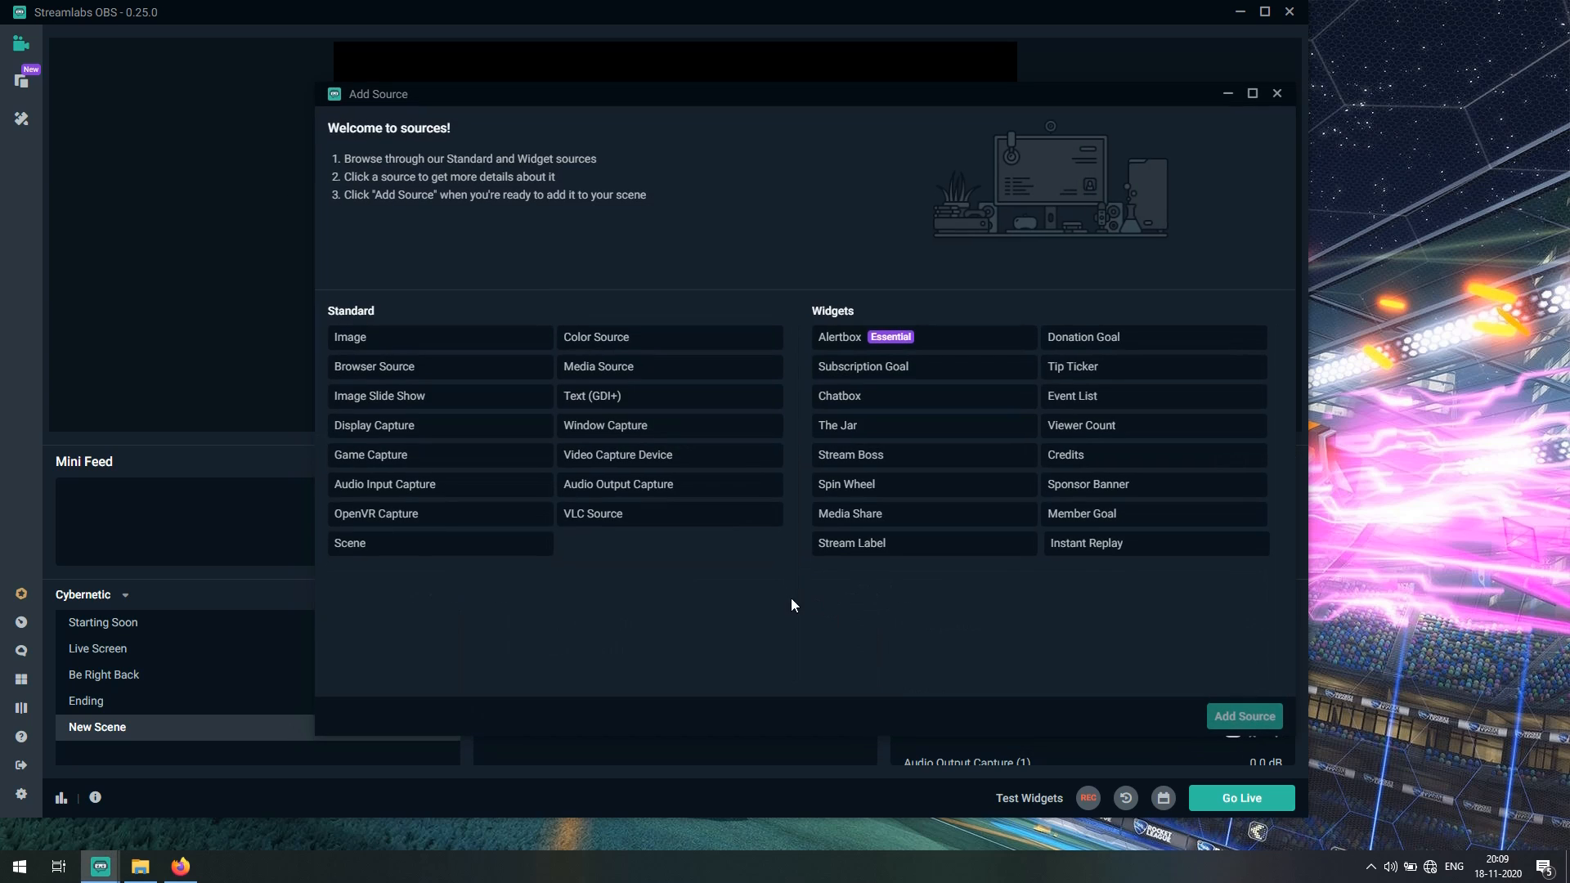
click(375, 431)
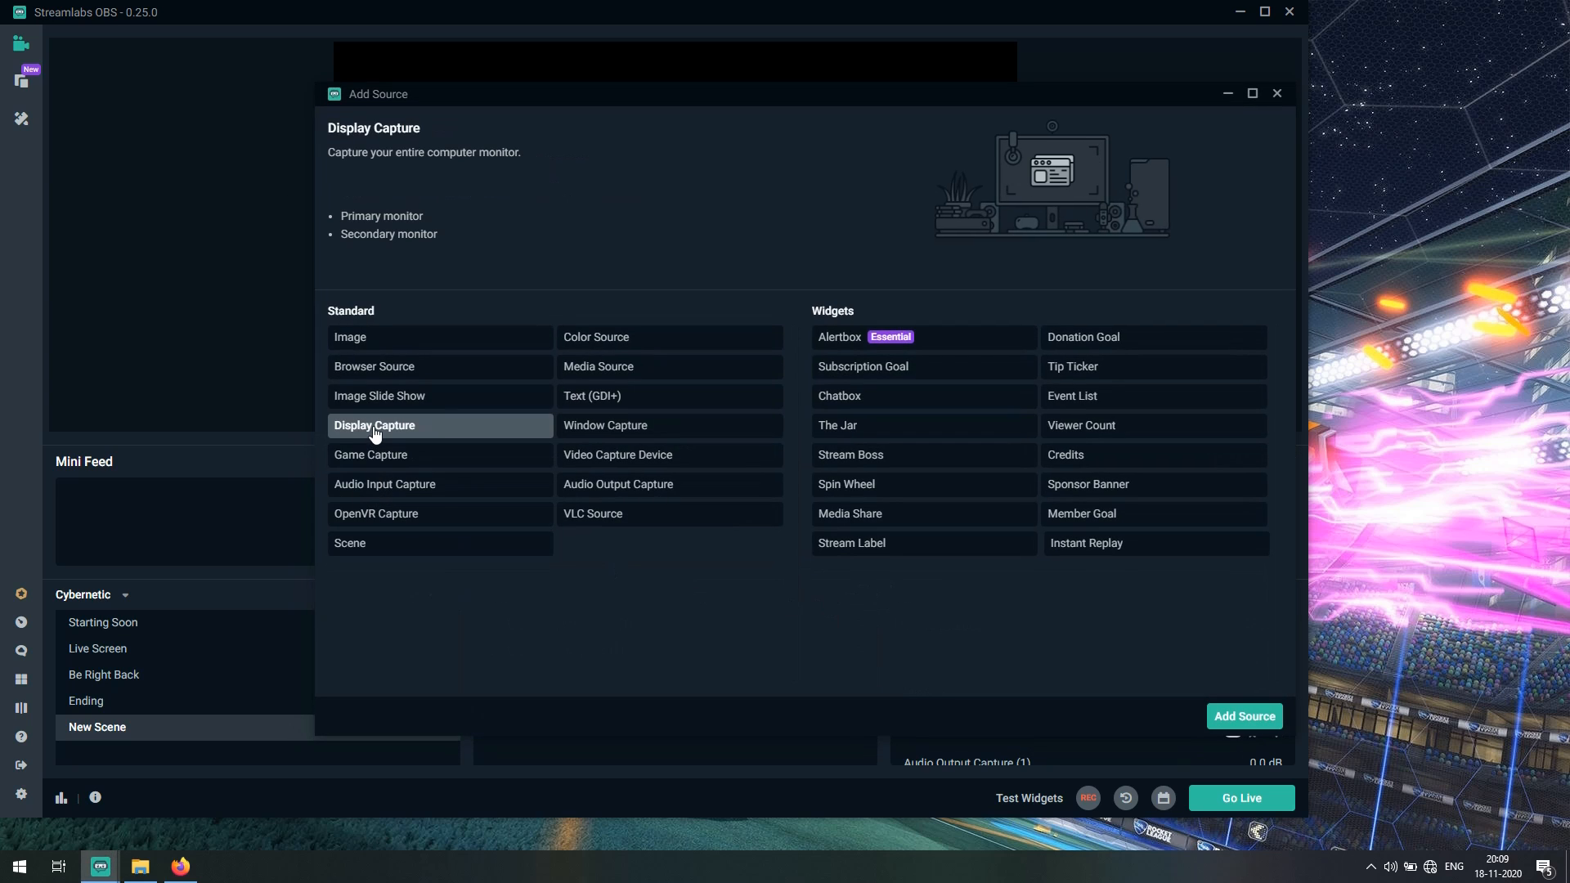
click(1224, 719)
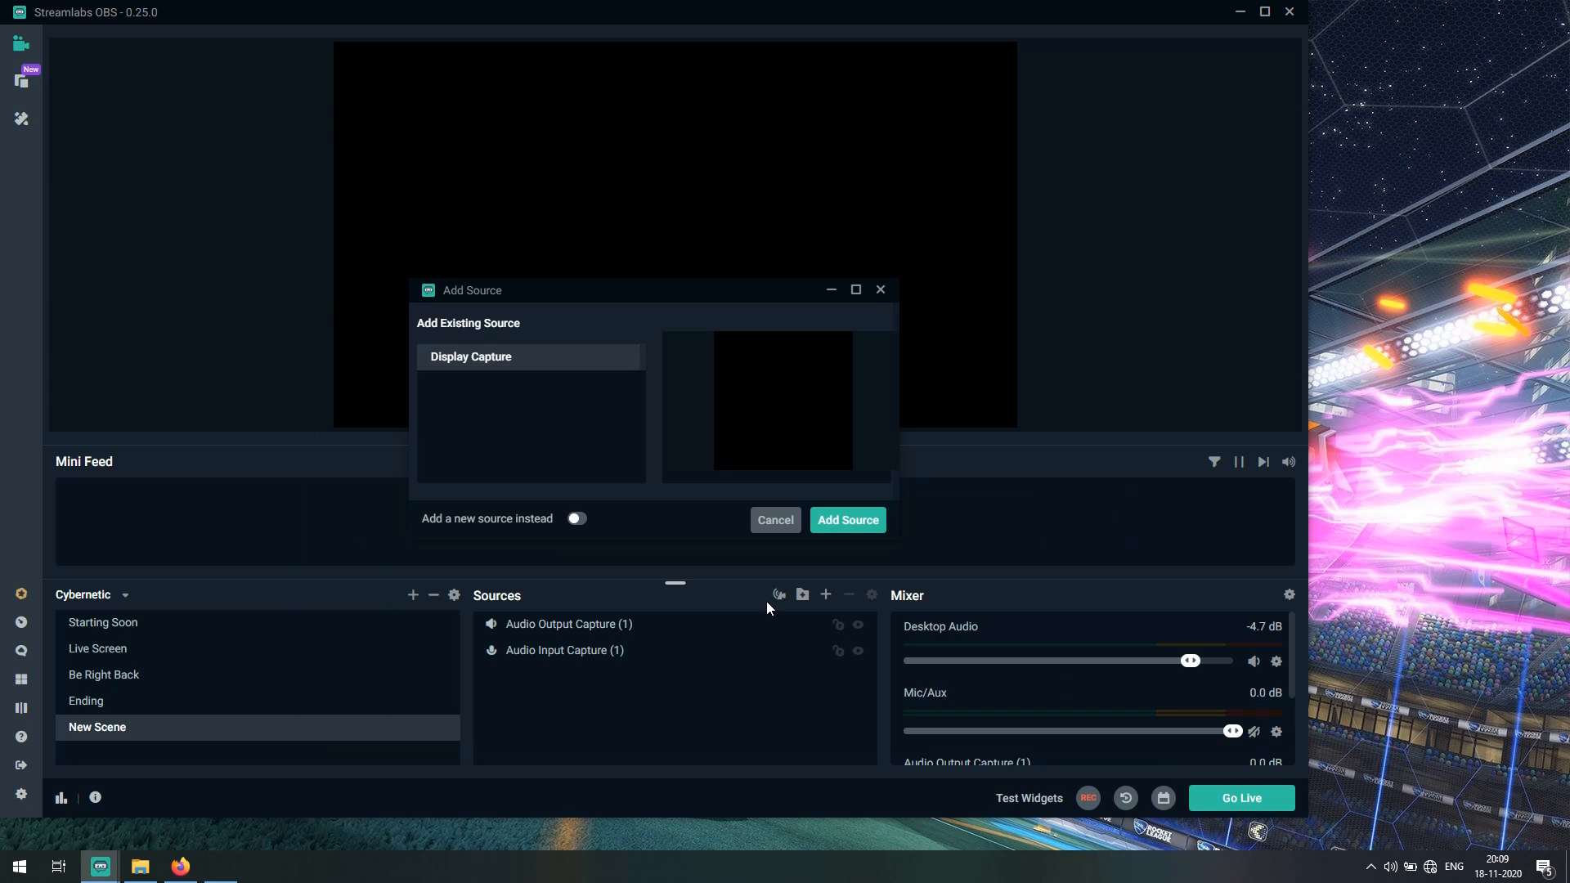
click(575, 521)
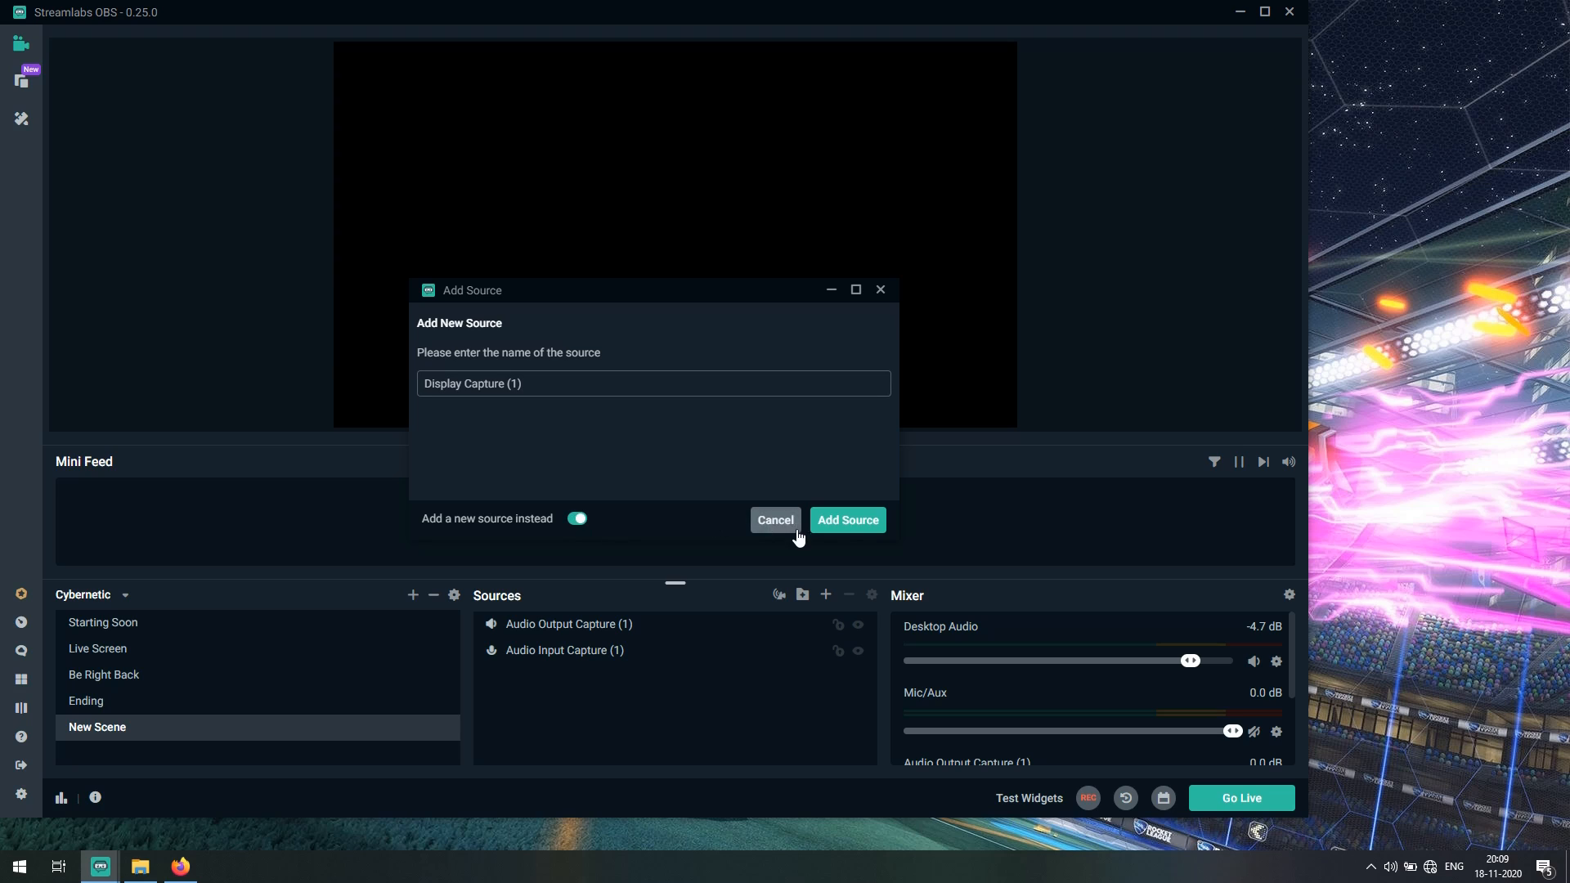
click(846, 520)
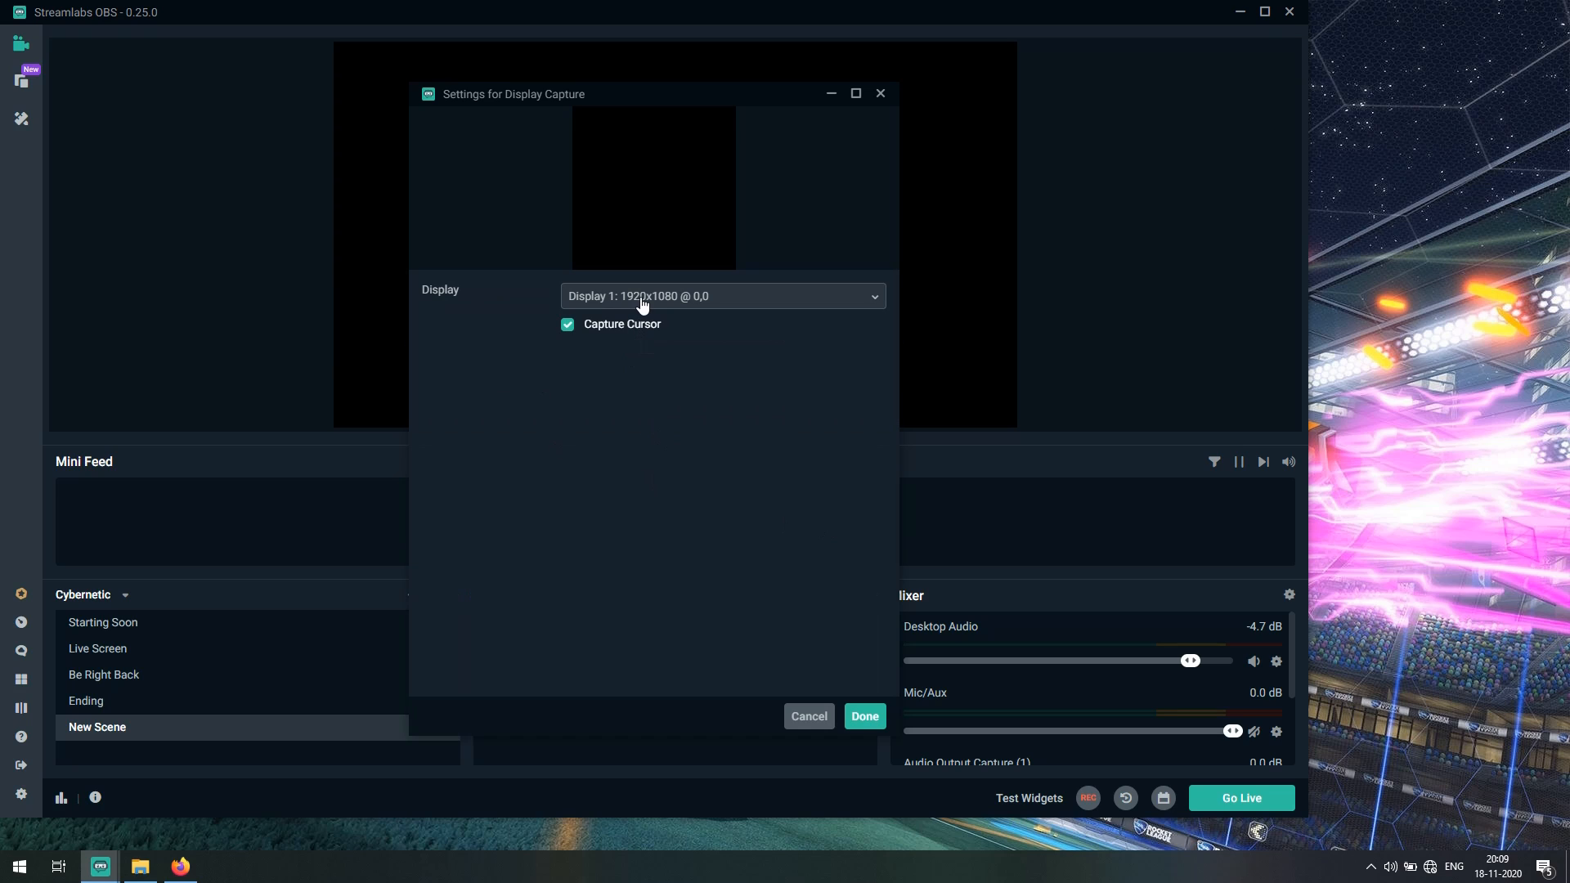
click(774, 298)
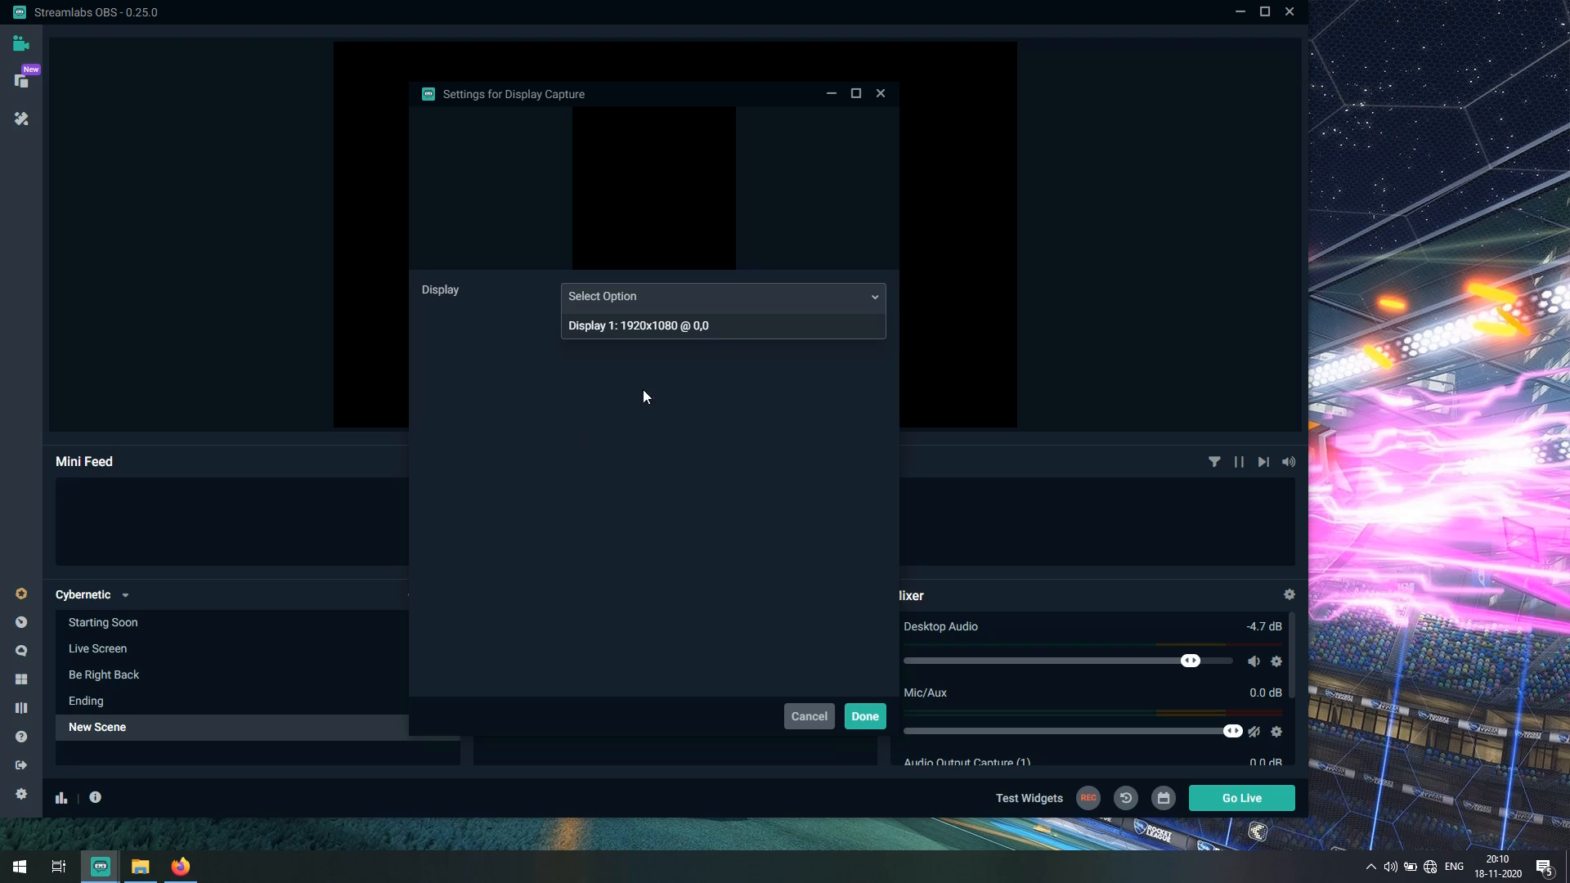
click(657, 445)
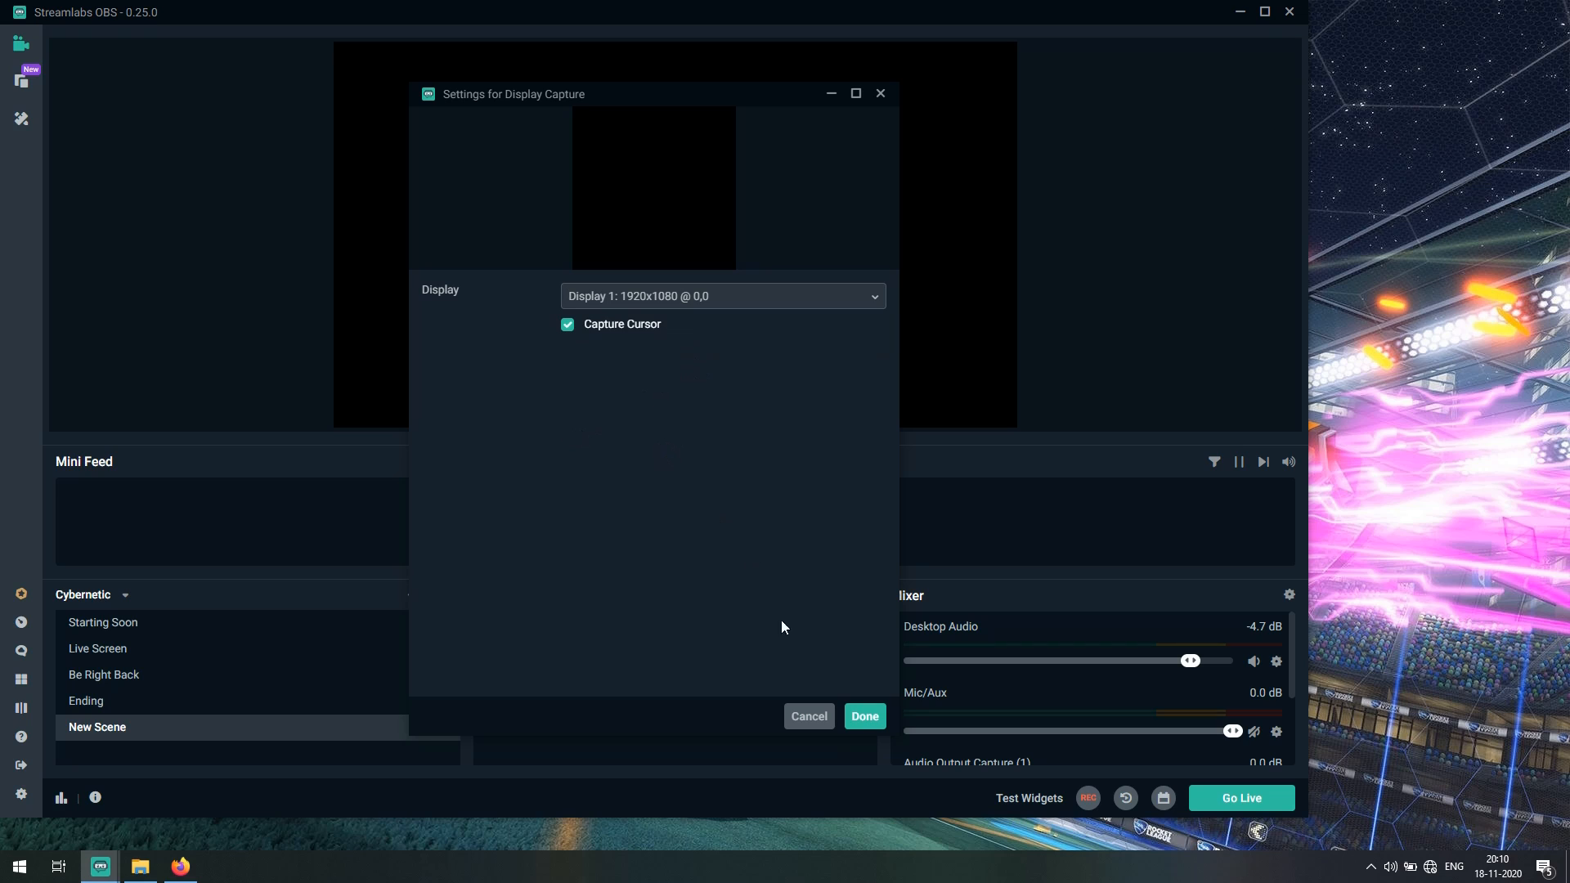
click(864, 716)
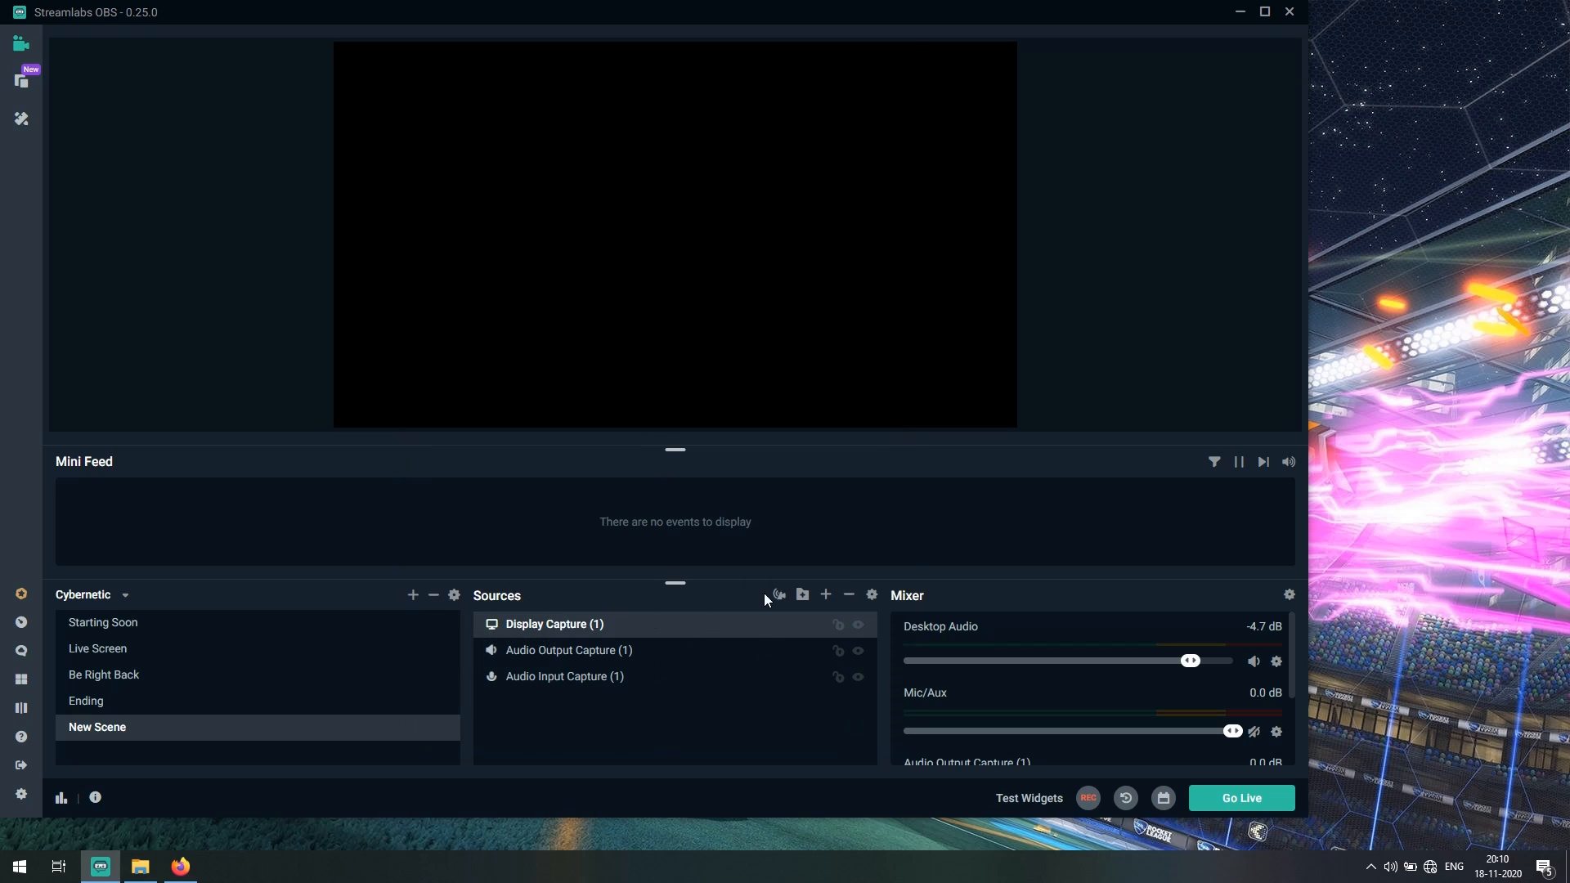
Step: Turn off Capture Cursor in the settings of the new Display Capture source and close them
right_click(542, 630)
double_click(543, 630)
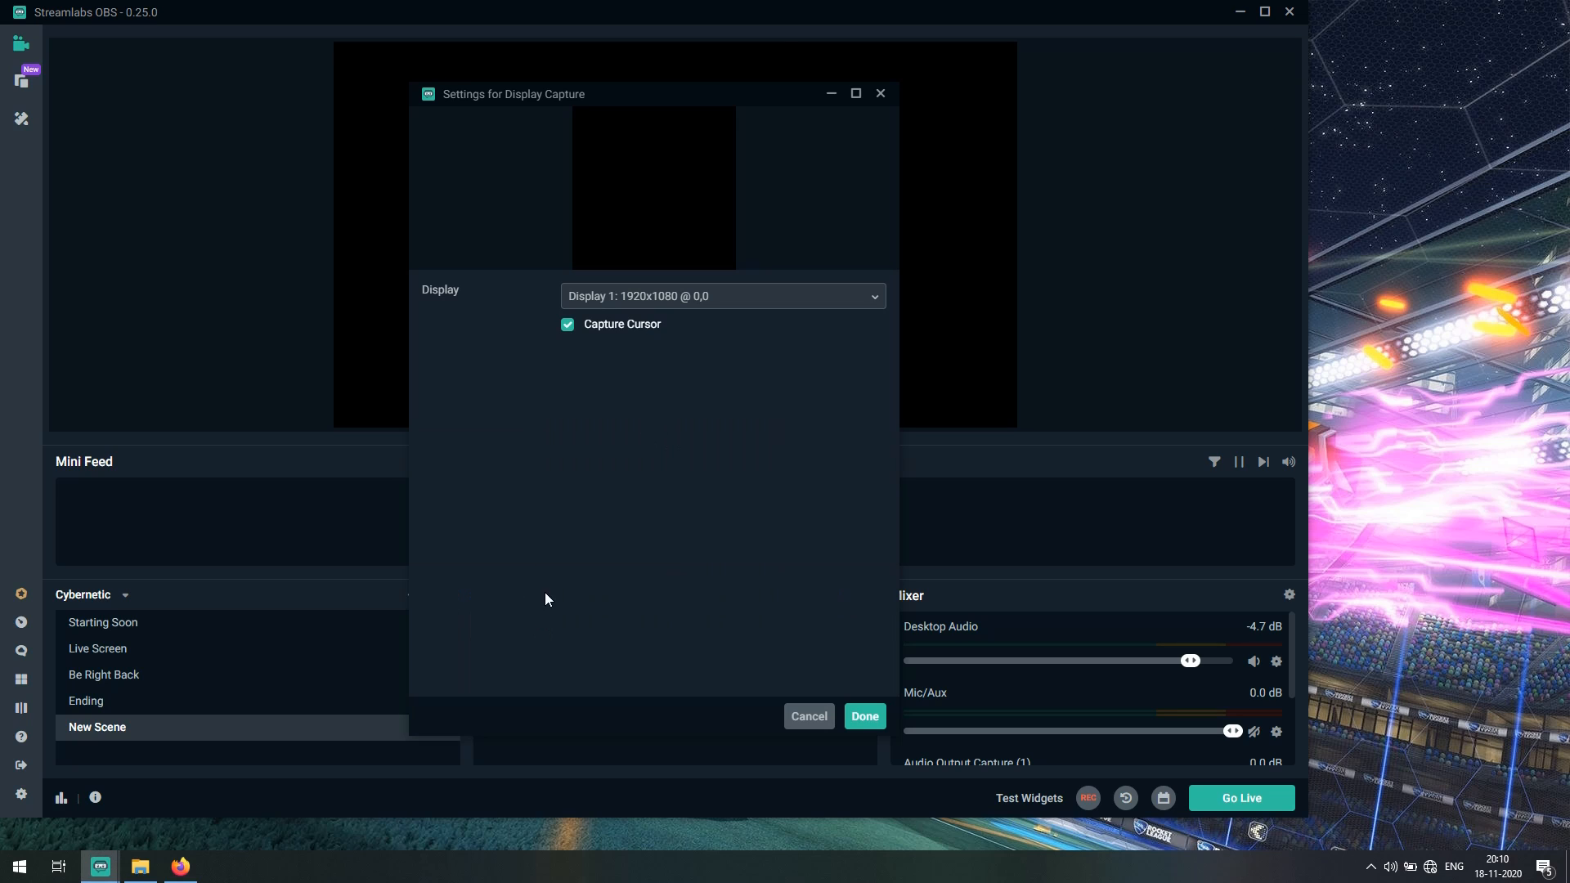
click(568, 325)
drag(622, 95, 1193, 109)
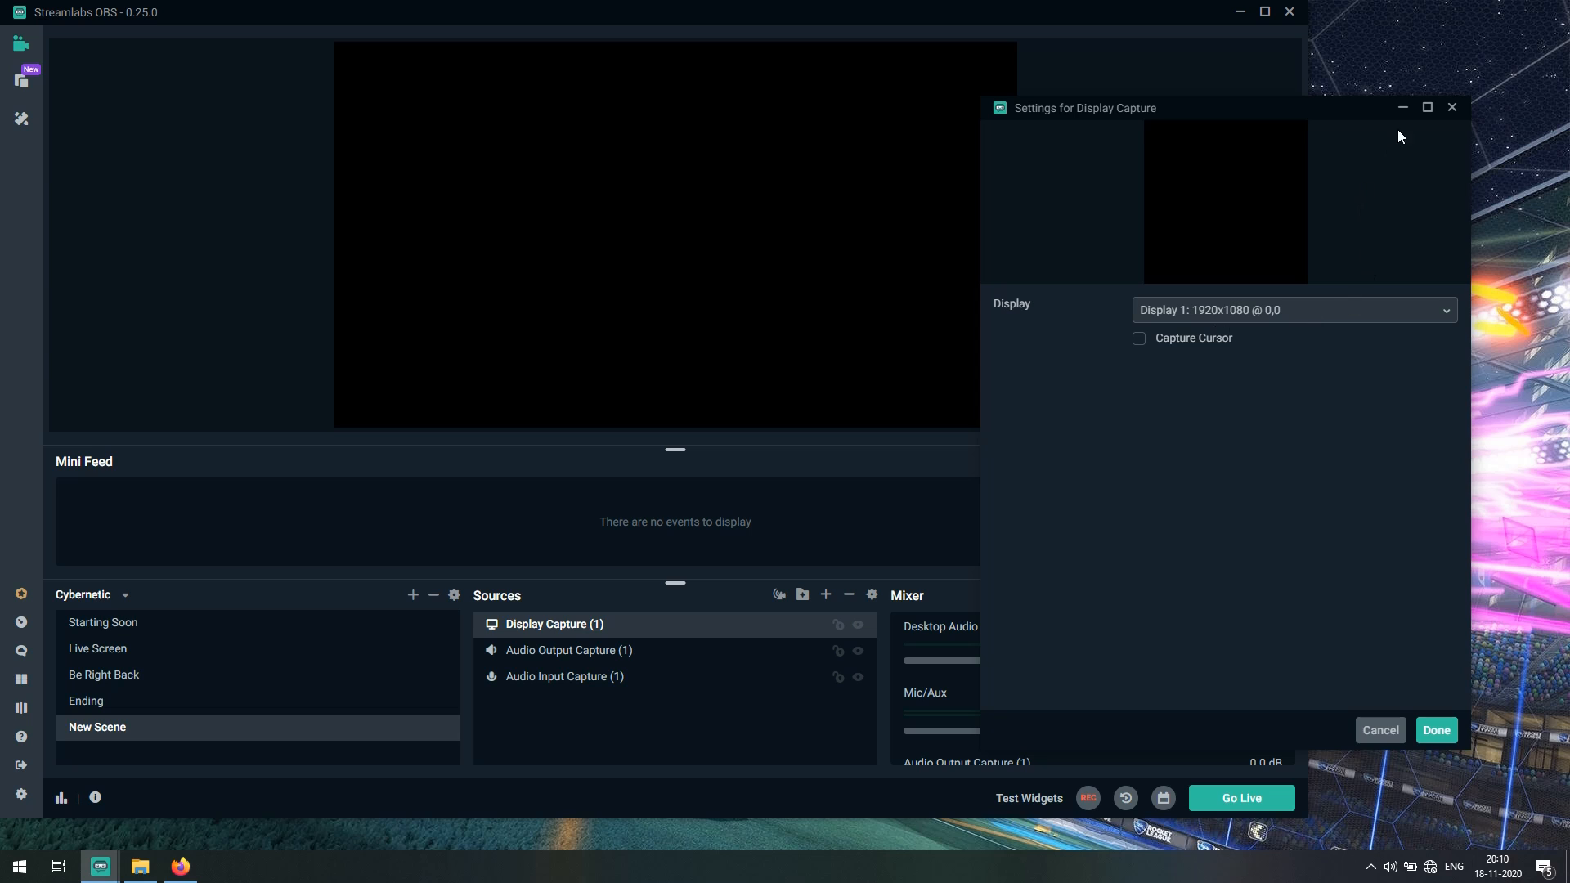
click(1453, 109)
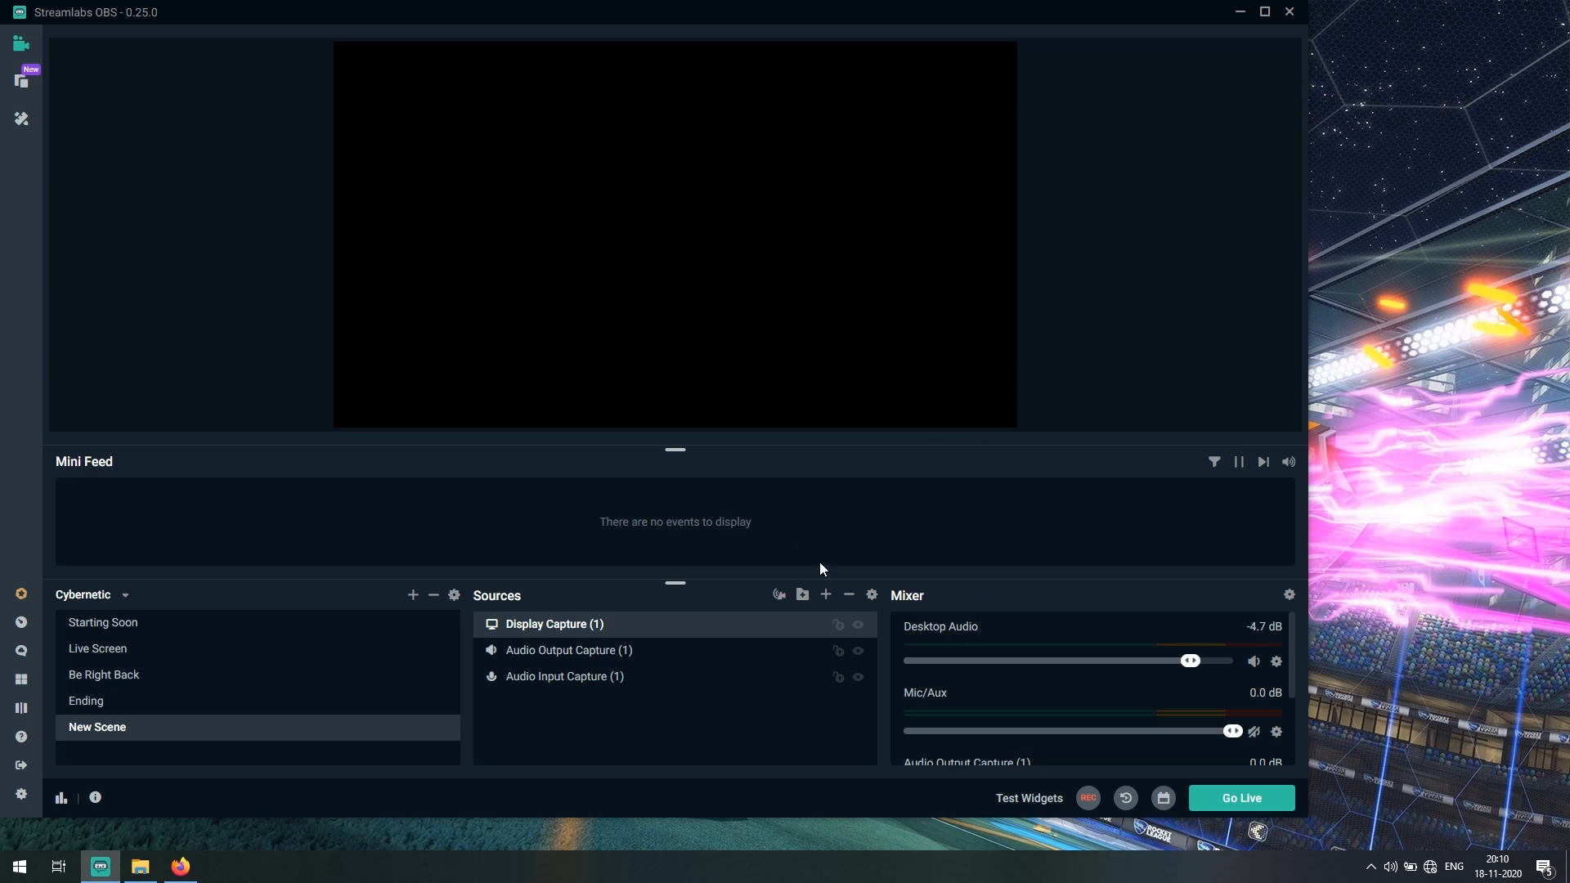
Step: Add a new source named Game Capture to the scene, leaving its capture settings at their defaults
click(825, 595)
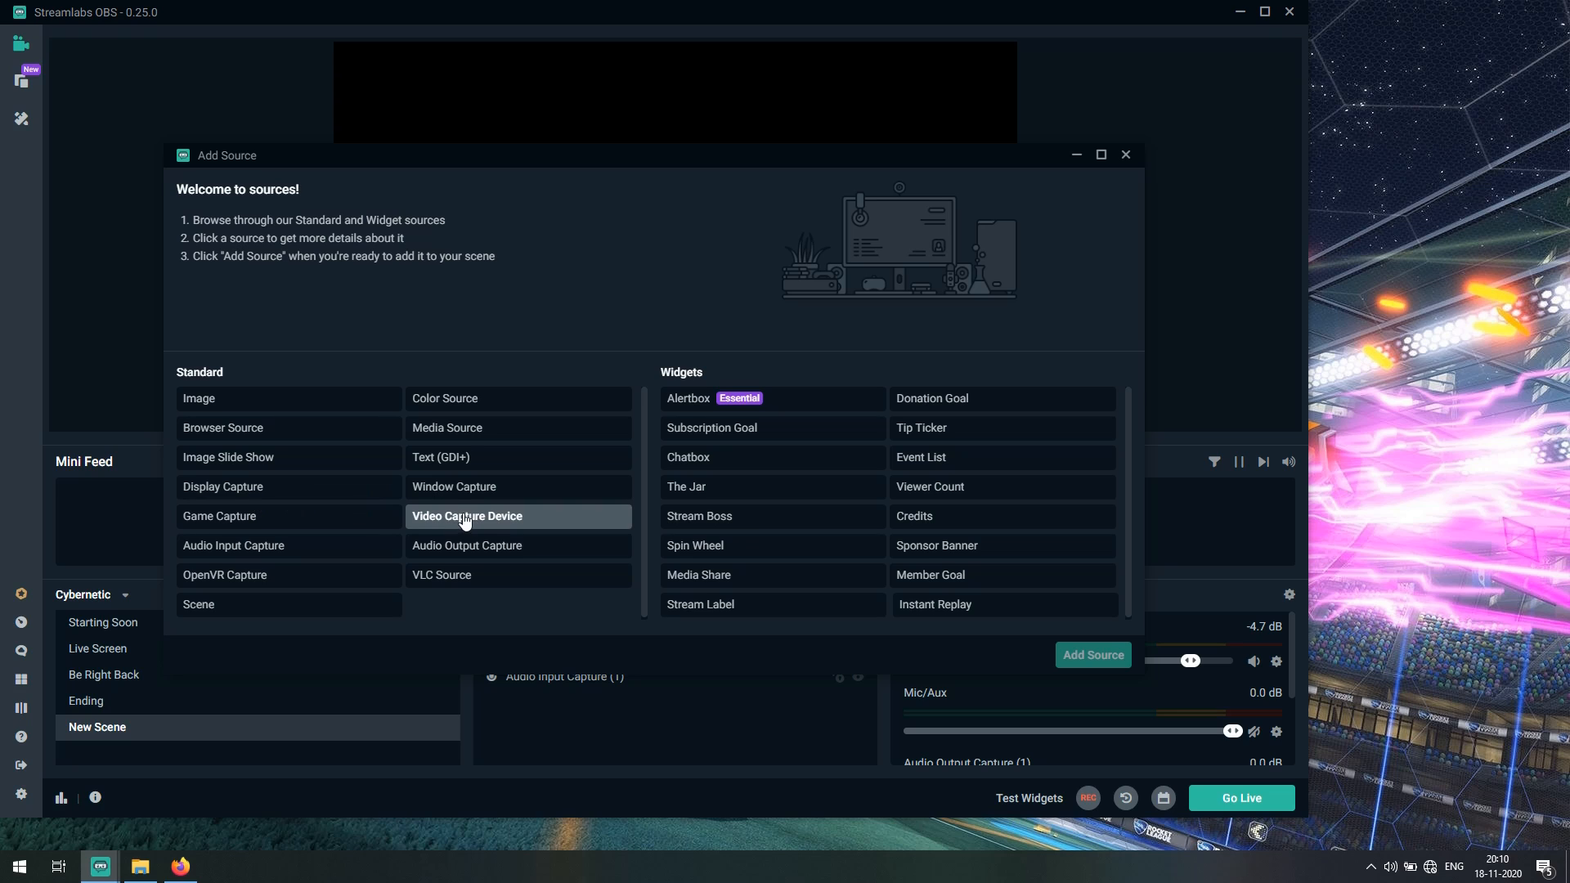
click(278, 523)
click(1093, 655)
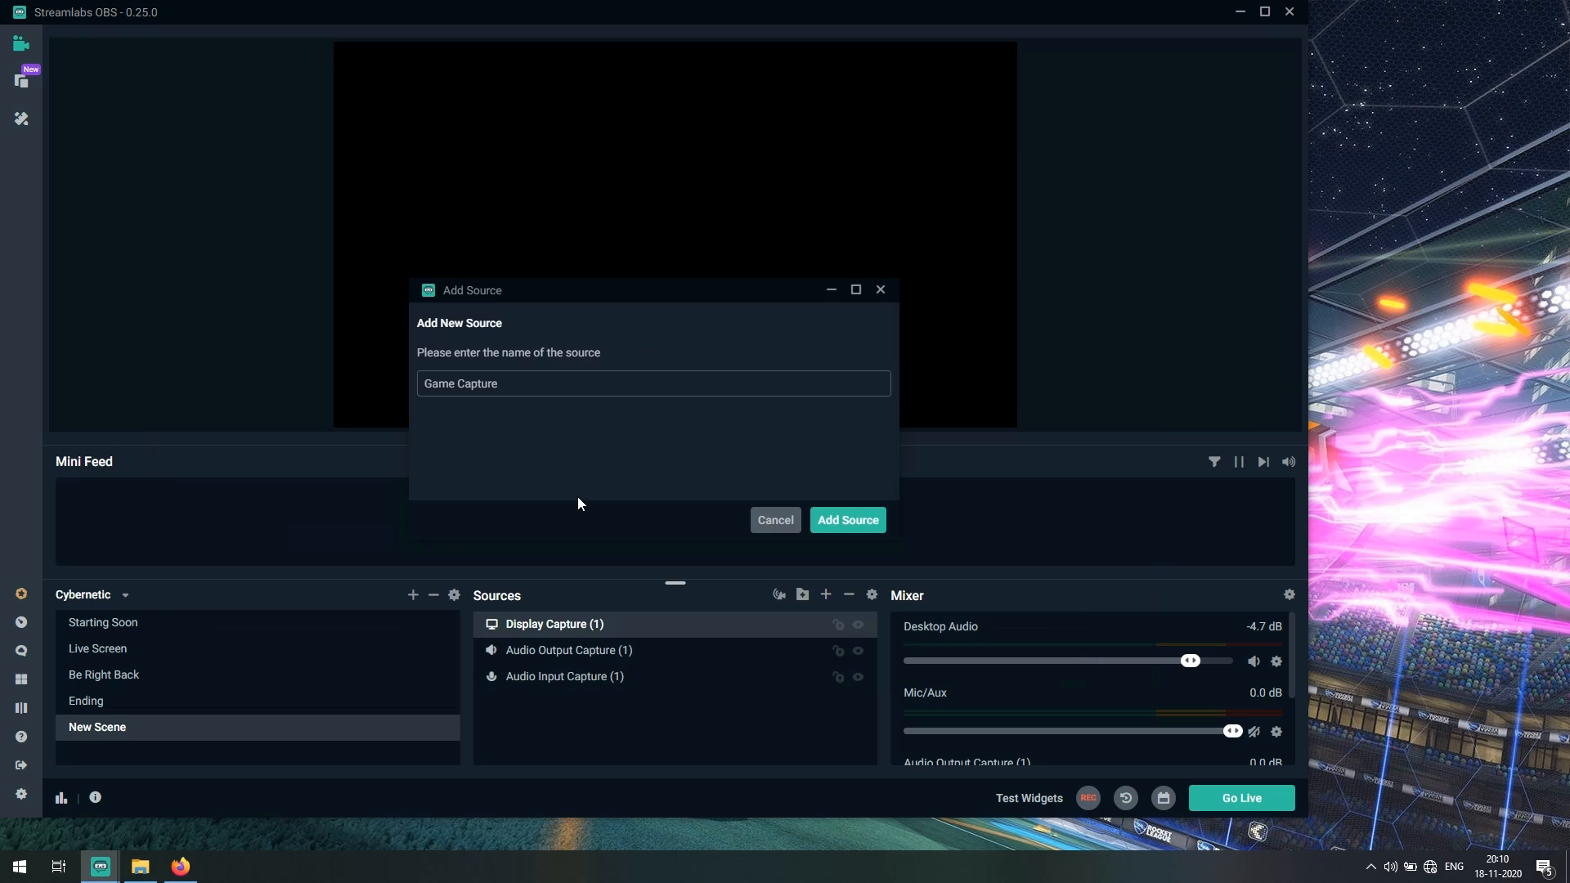
click(846, 523)
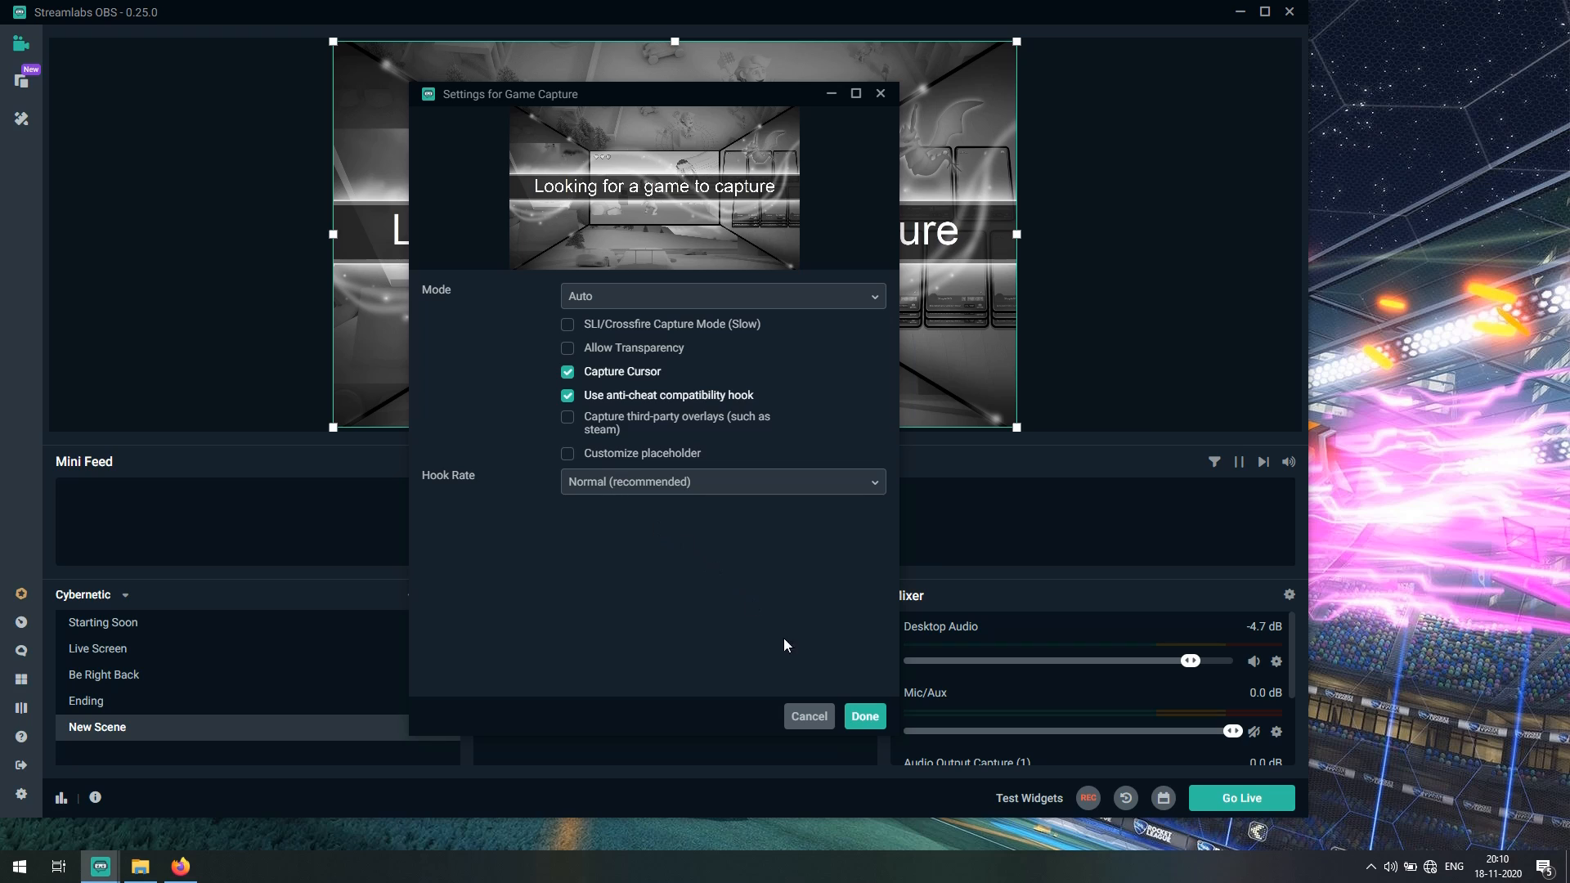
click(820, 718)
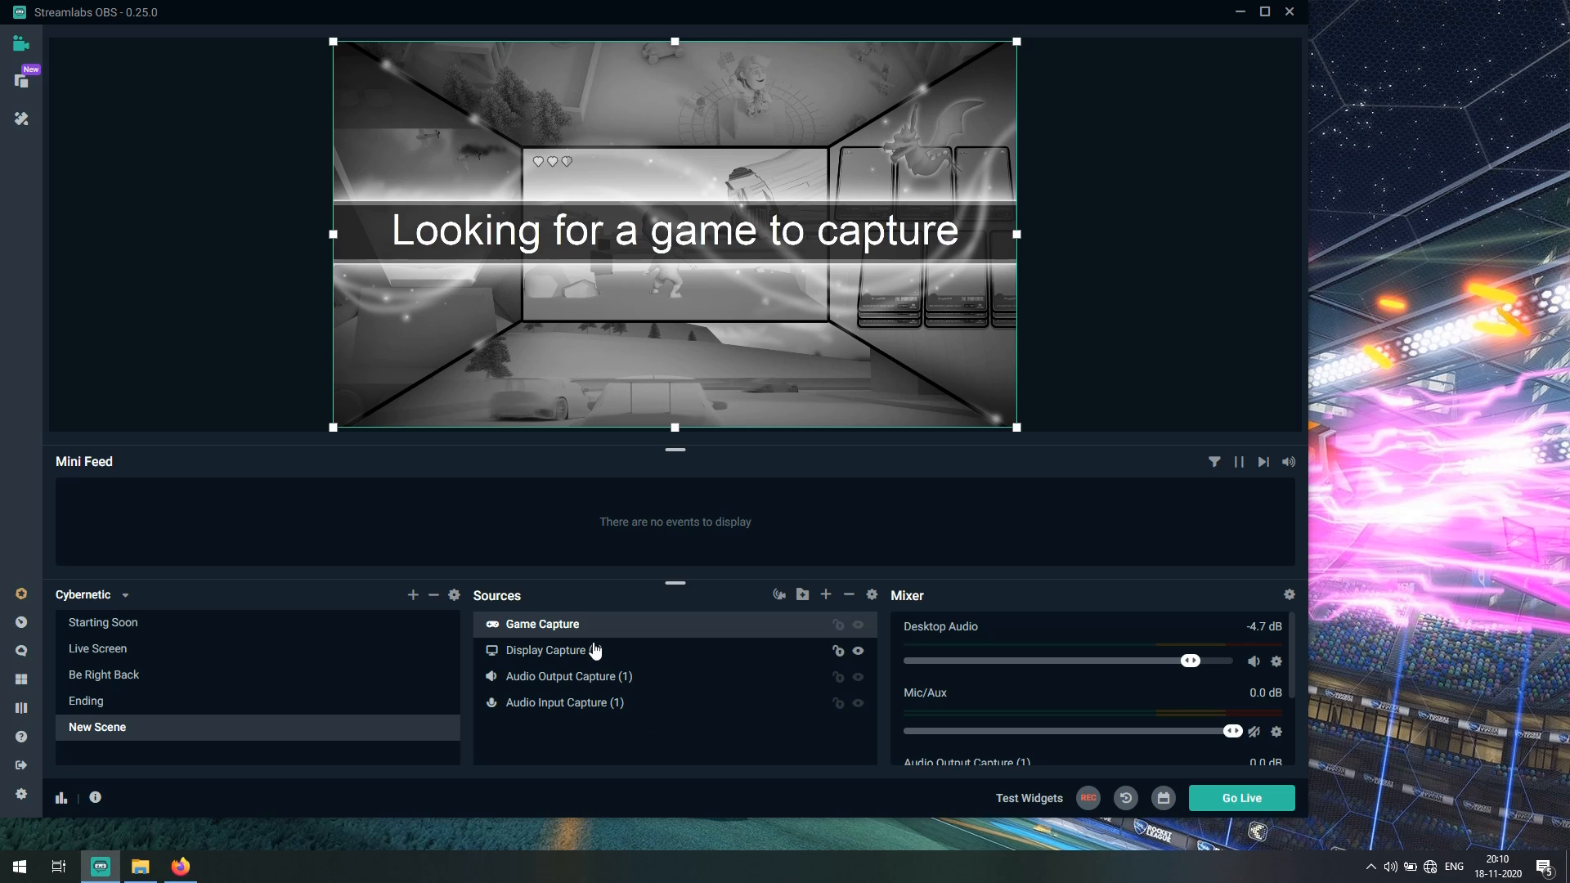
Step: Open the Stream settings with the main window minimized and review the stream type and service options
click(22, 803)
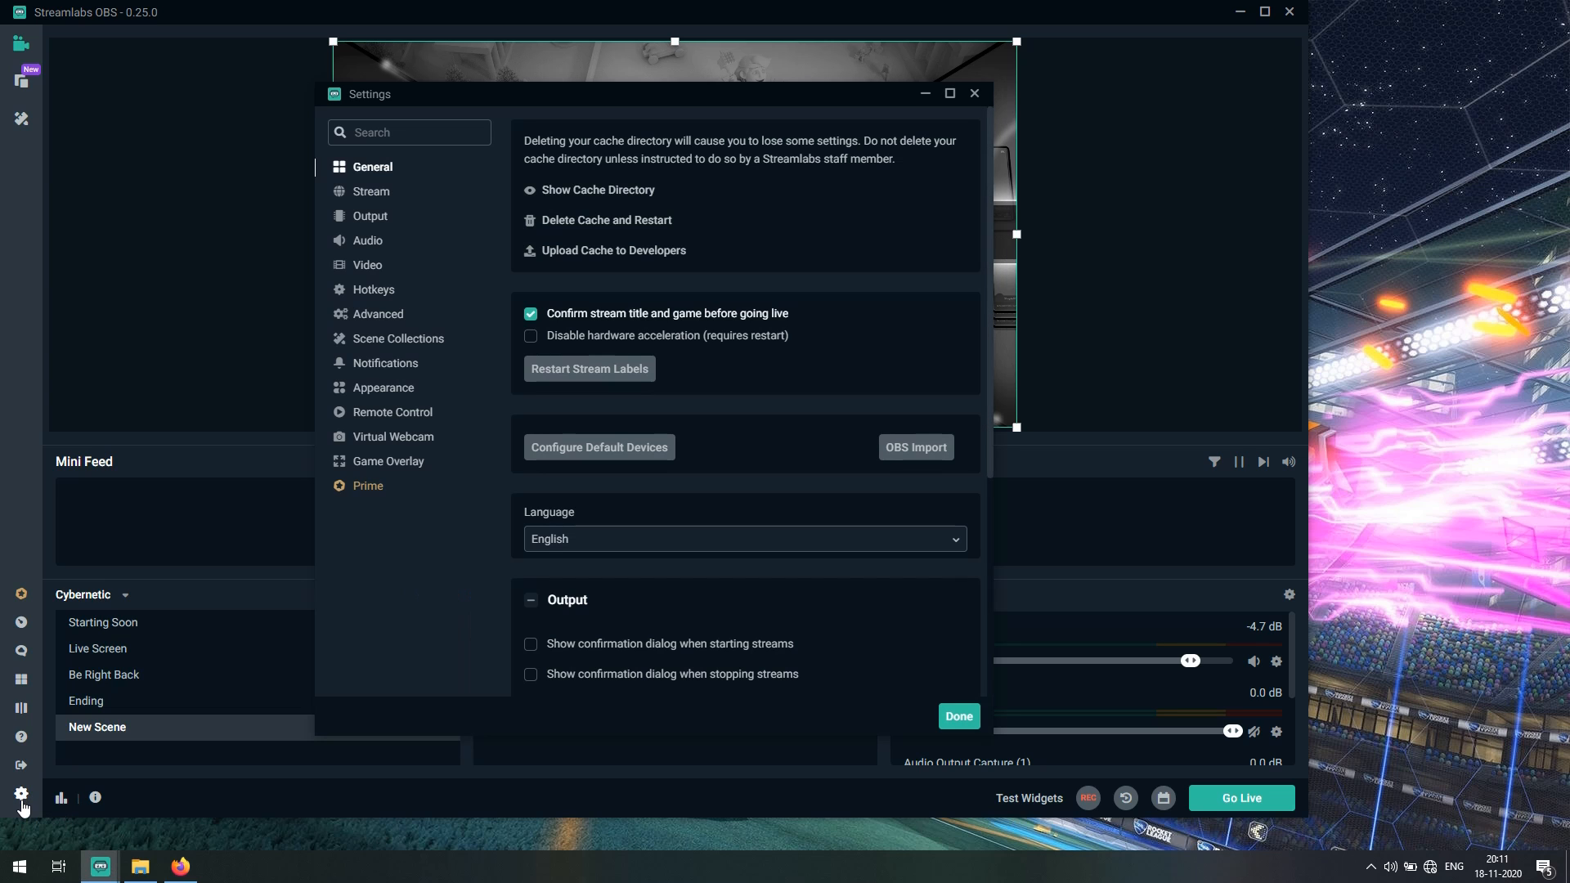
click(1239, 15)
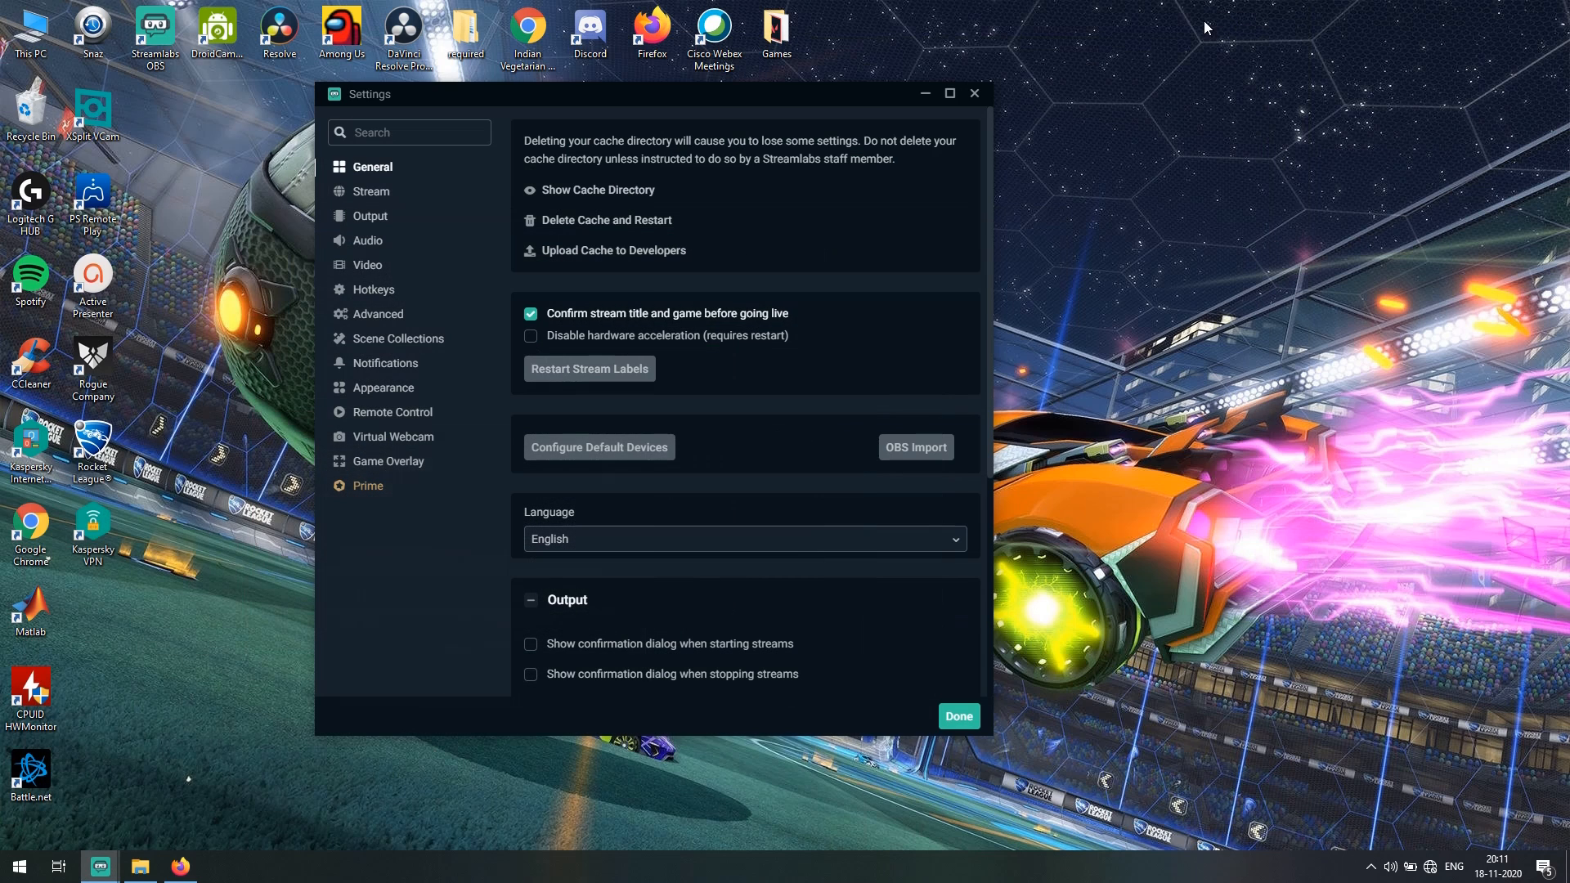
click(381, 199)
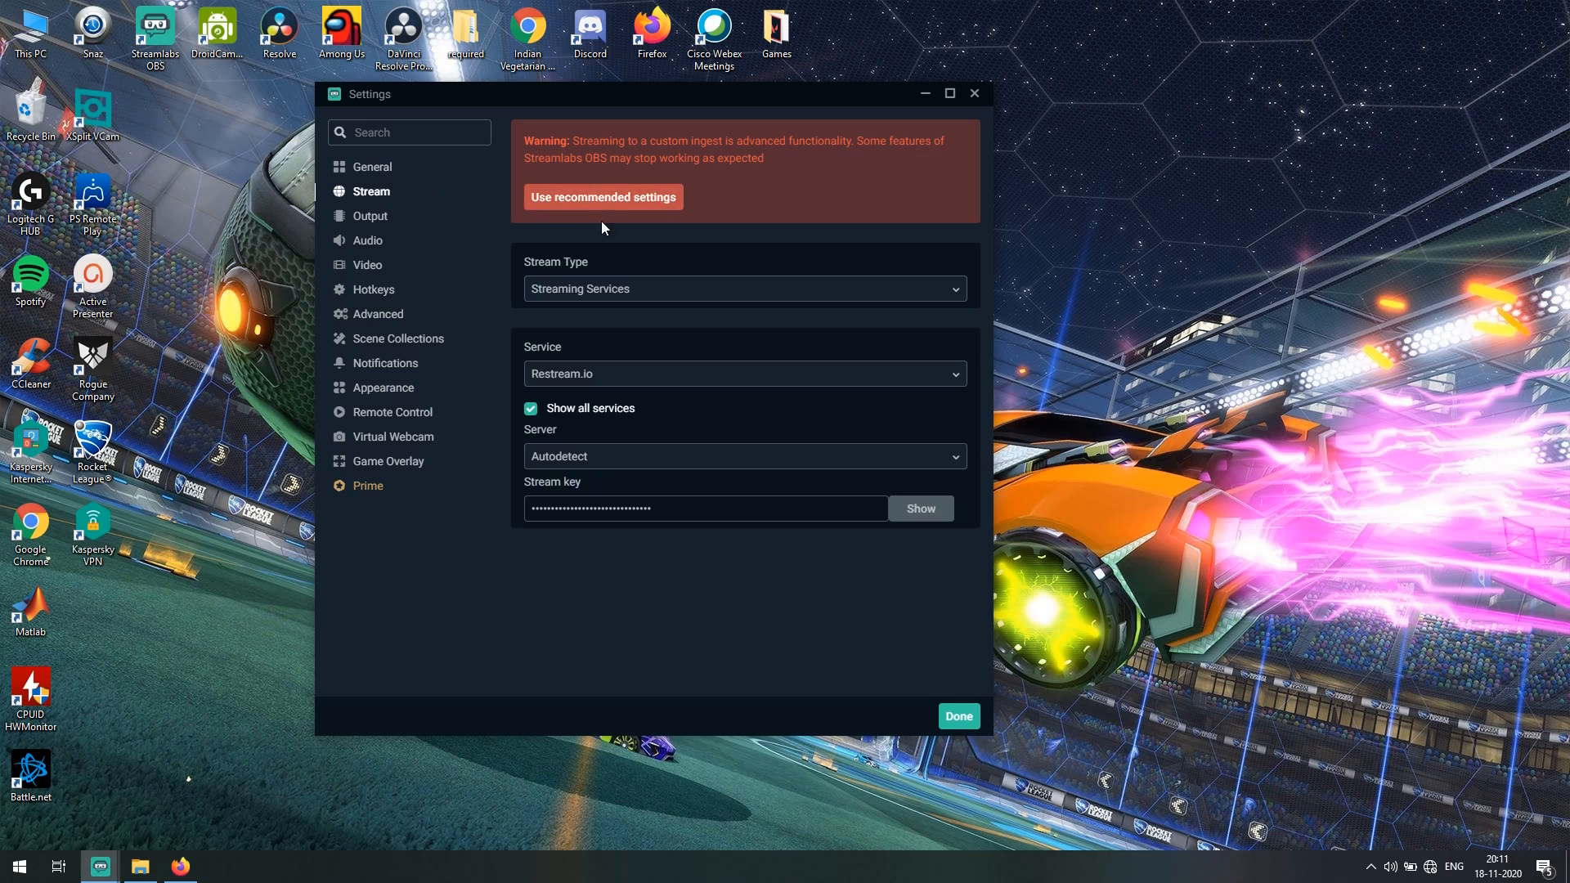
click(643, 290)
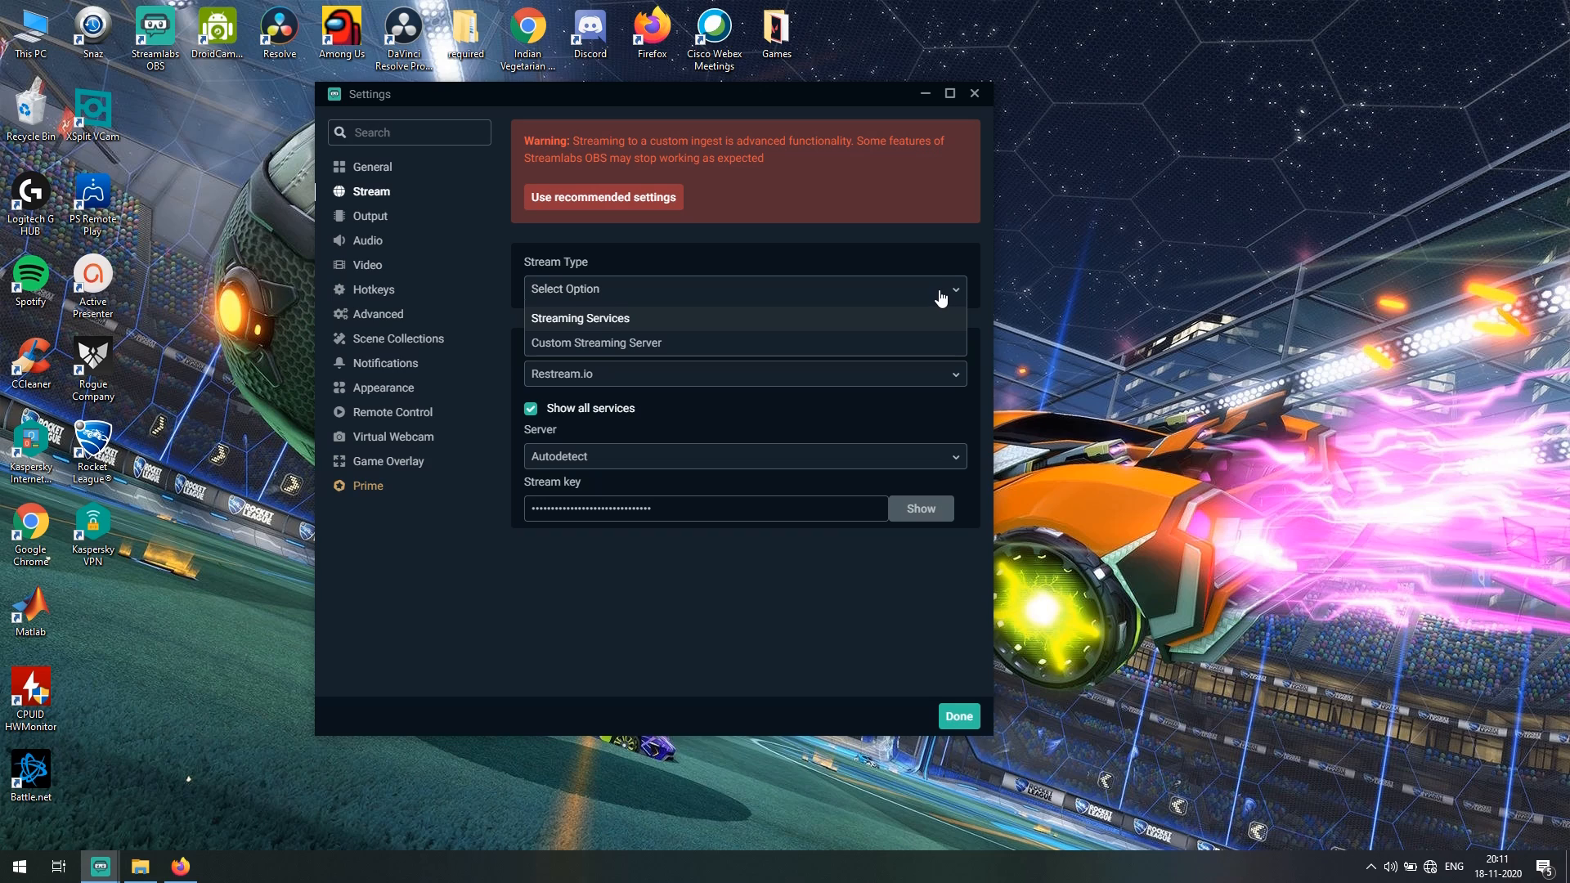
key(Return)
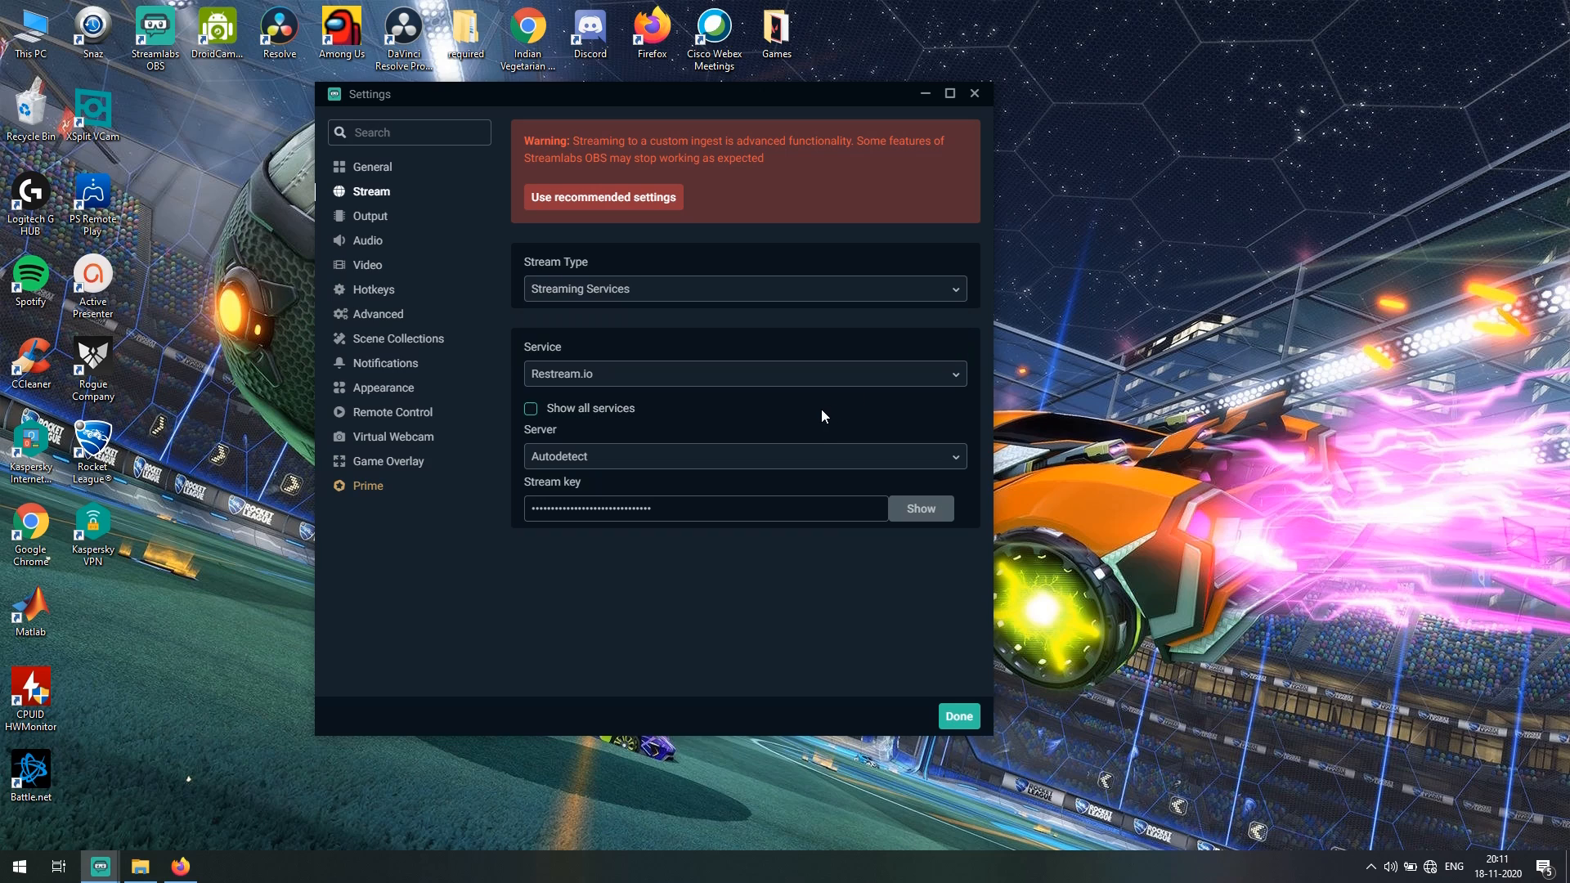
click(618, 409)
Step: Open the Output settings and examine the available output modes, streaming audio tracks and encoders
click(382, 217)
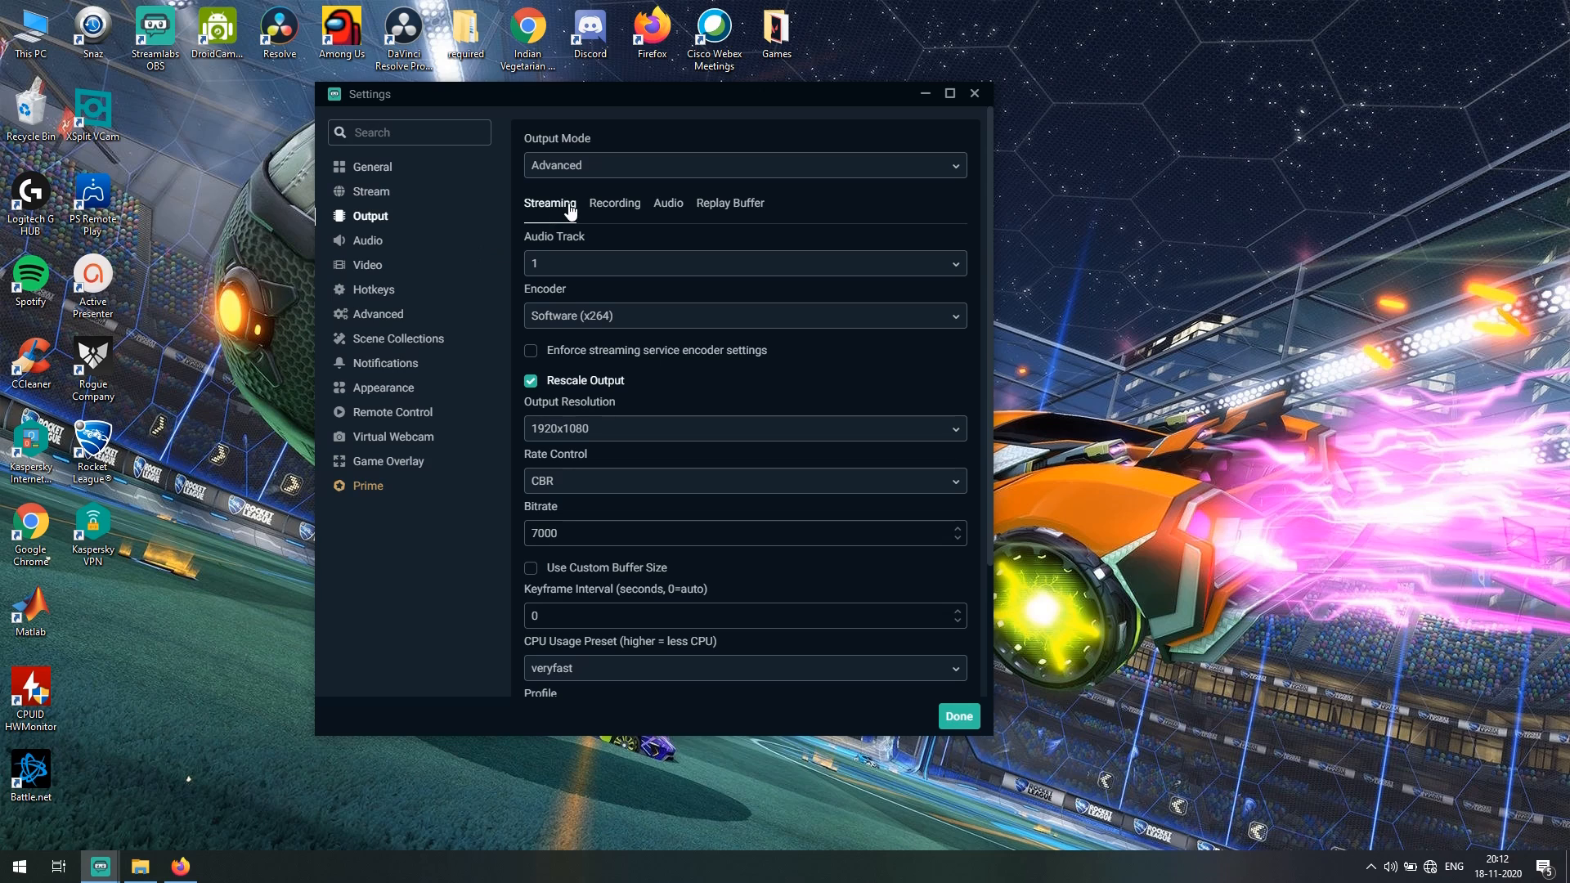
click(598, 174)
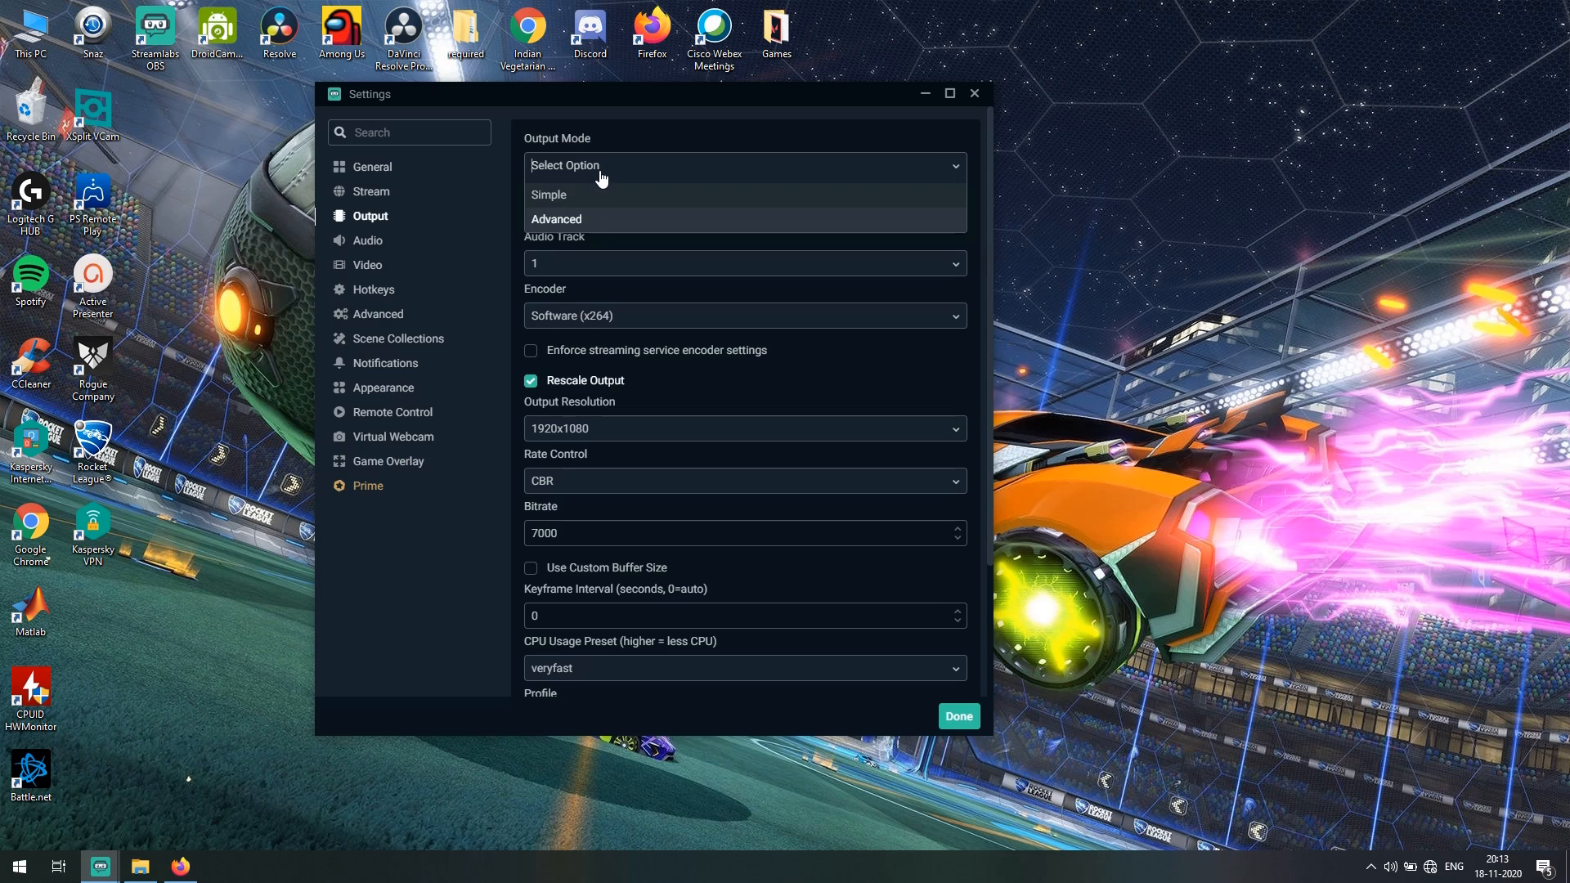
click(697, 137)
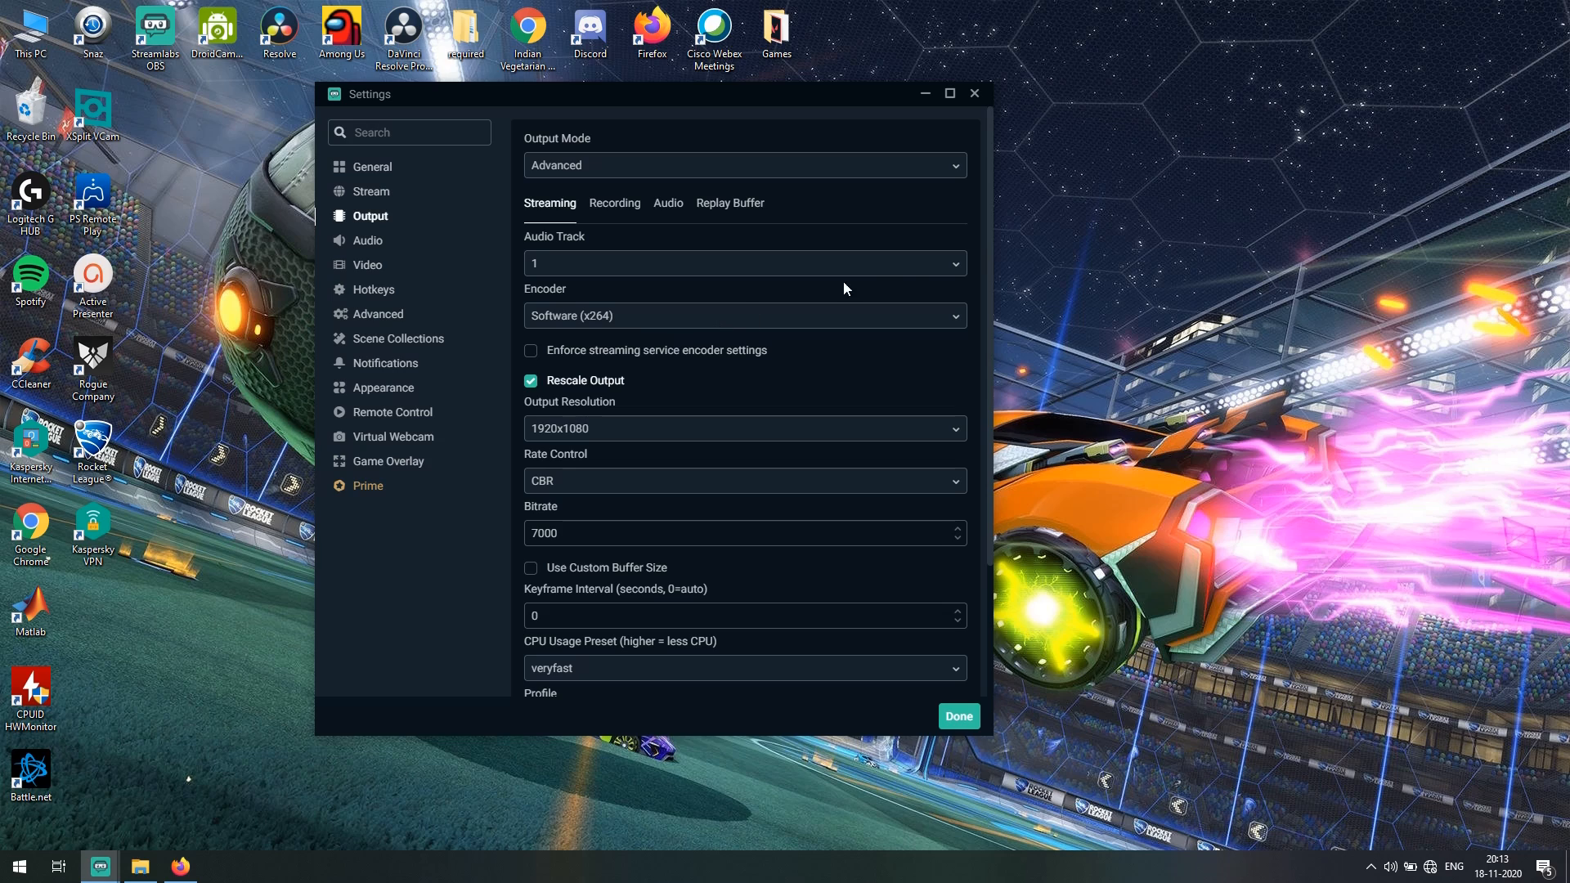
click(917, 270)
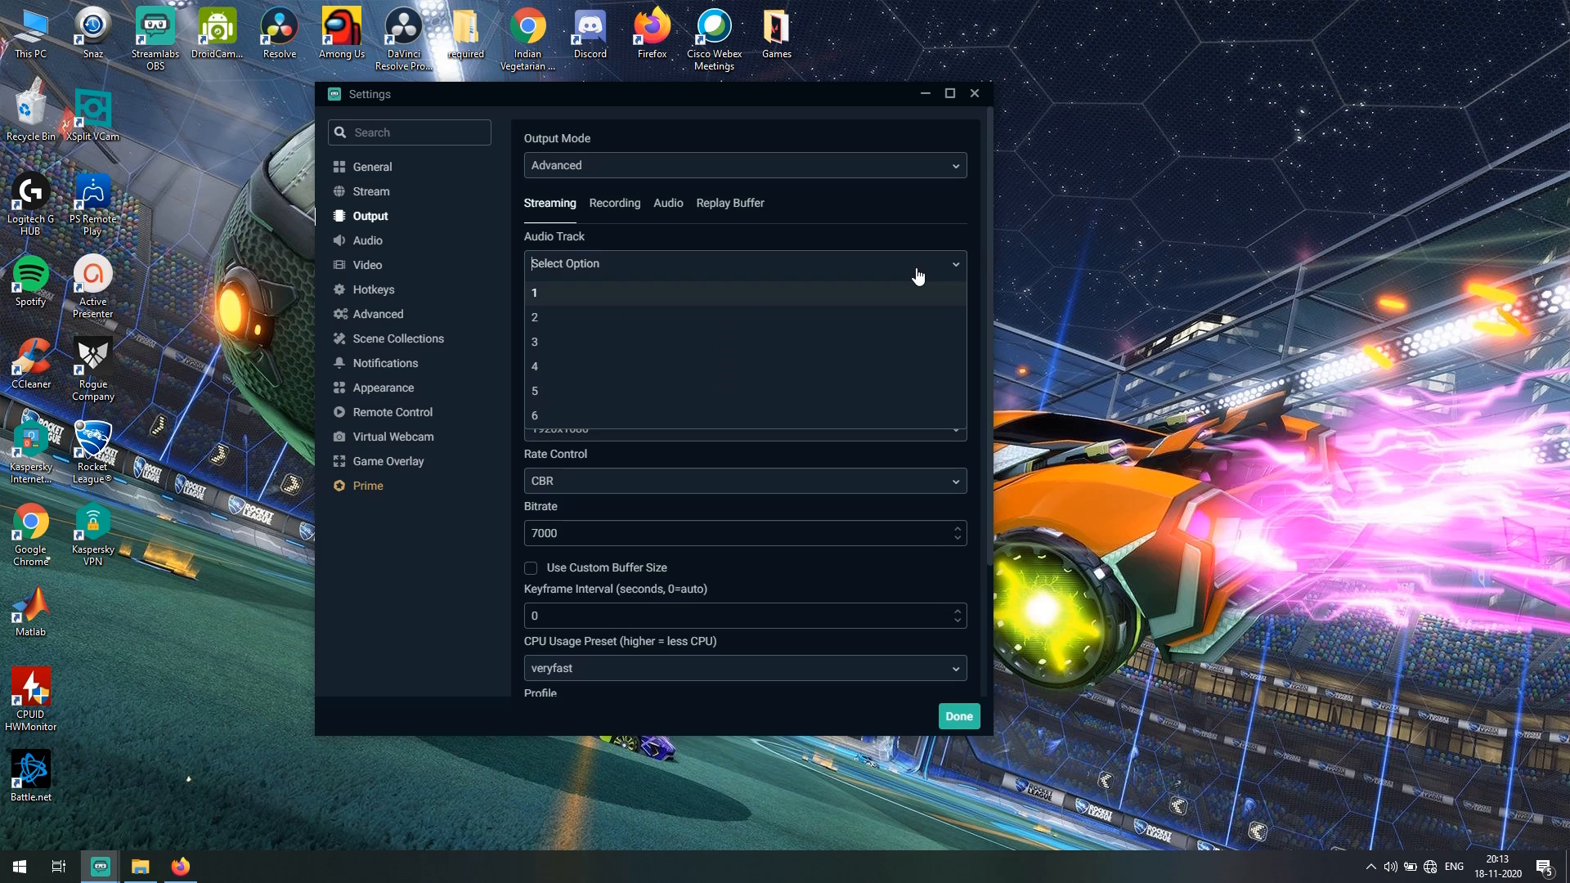
click(957, 268)
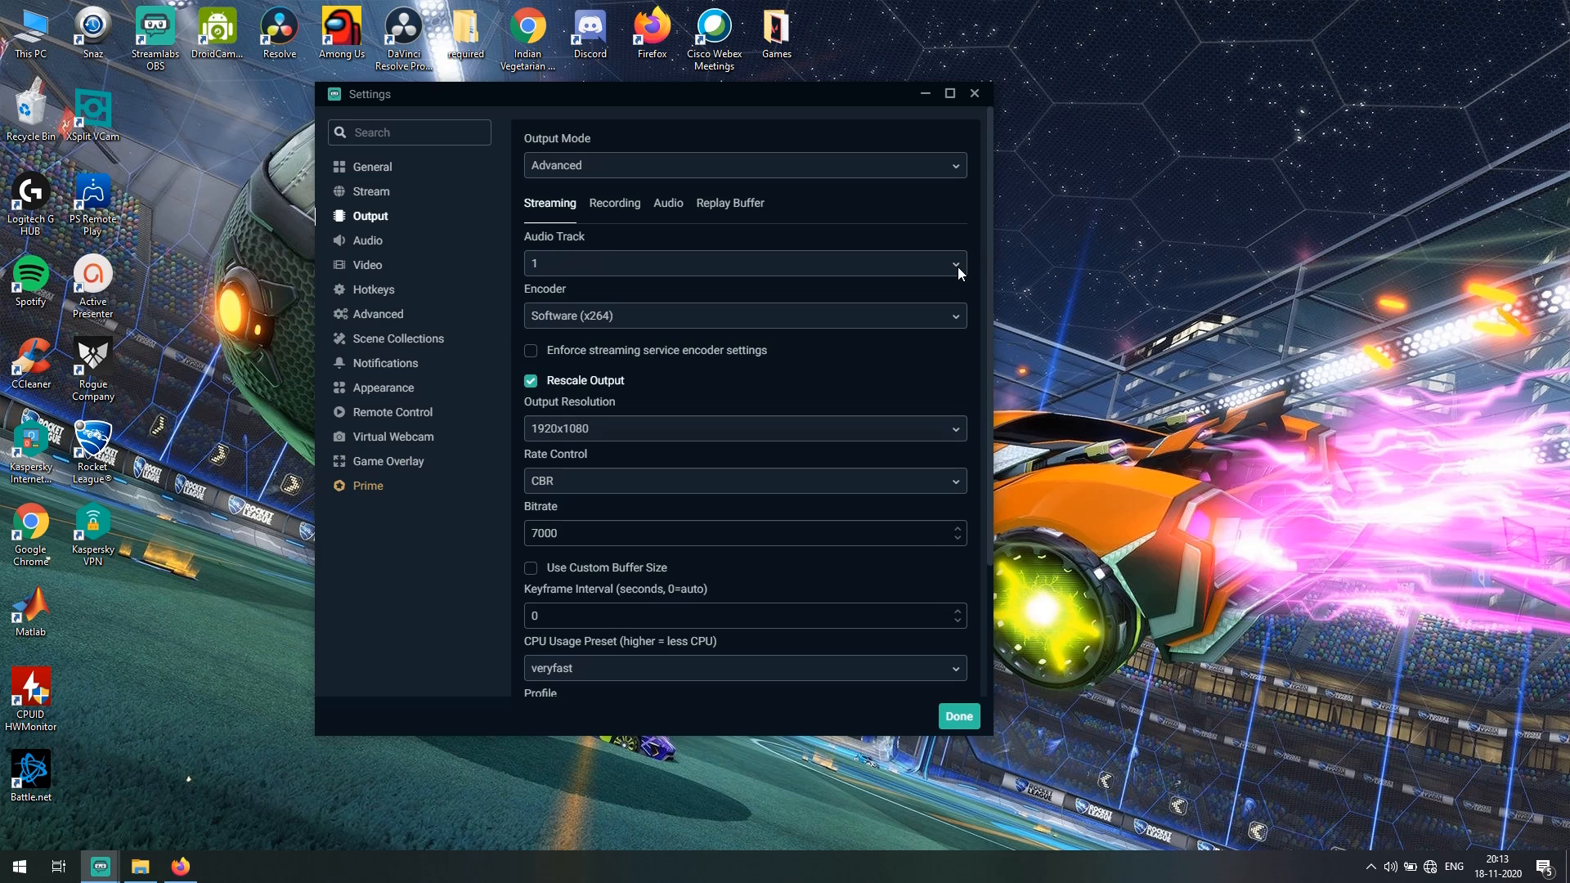
click(782, 322)
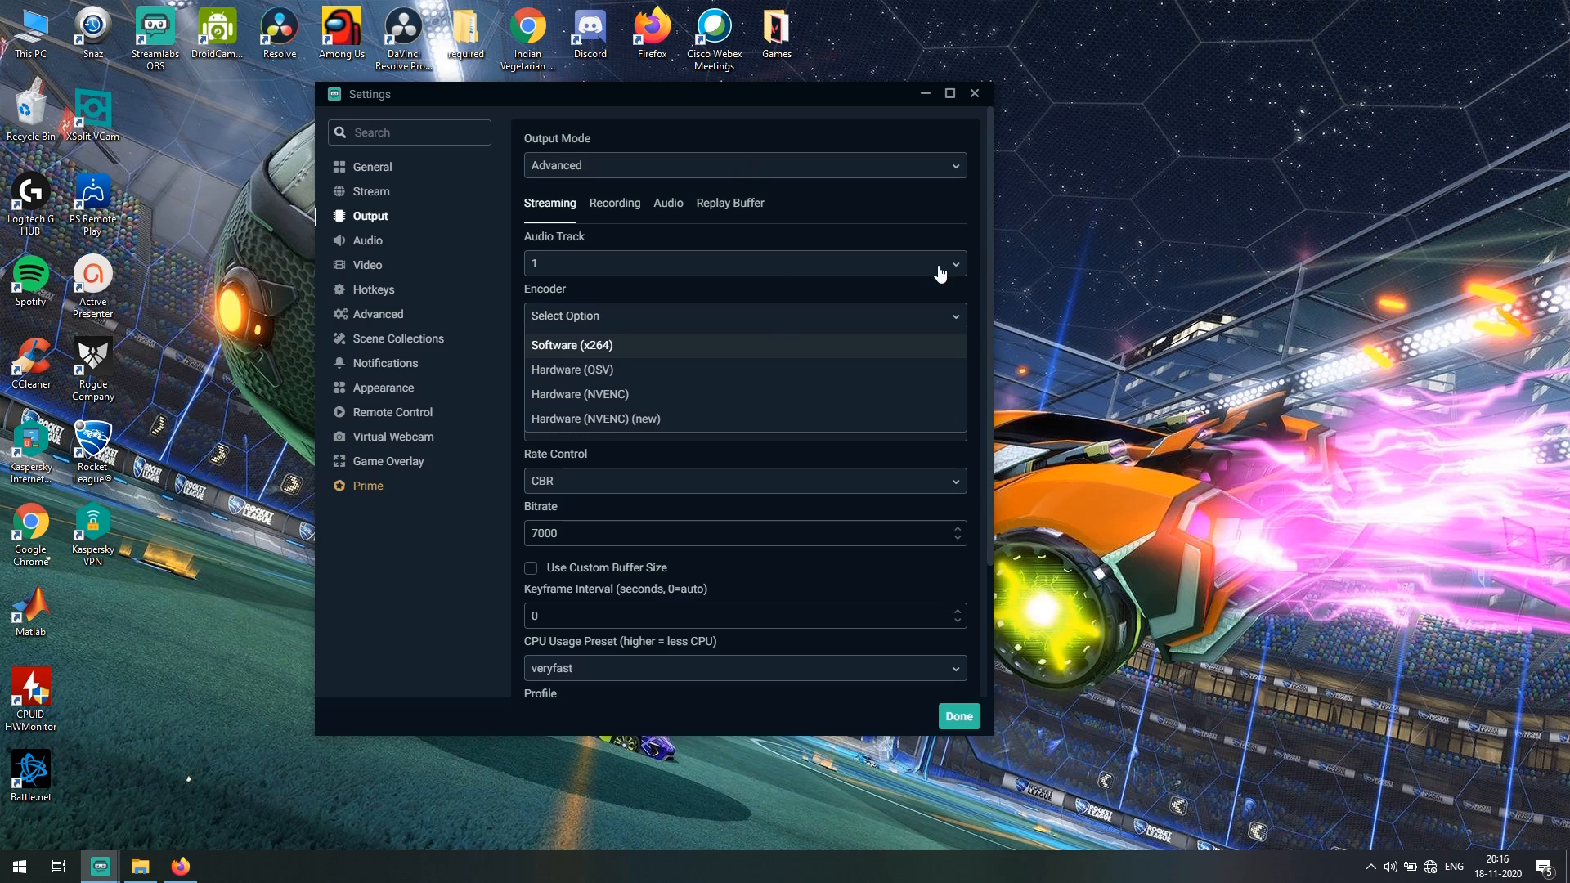
click(871, 336)
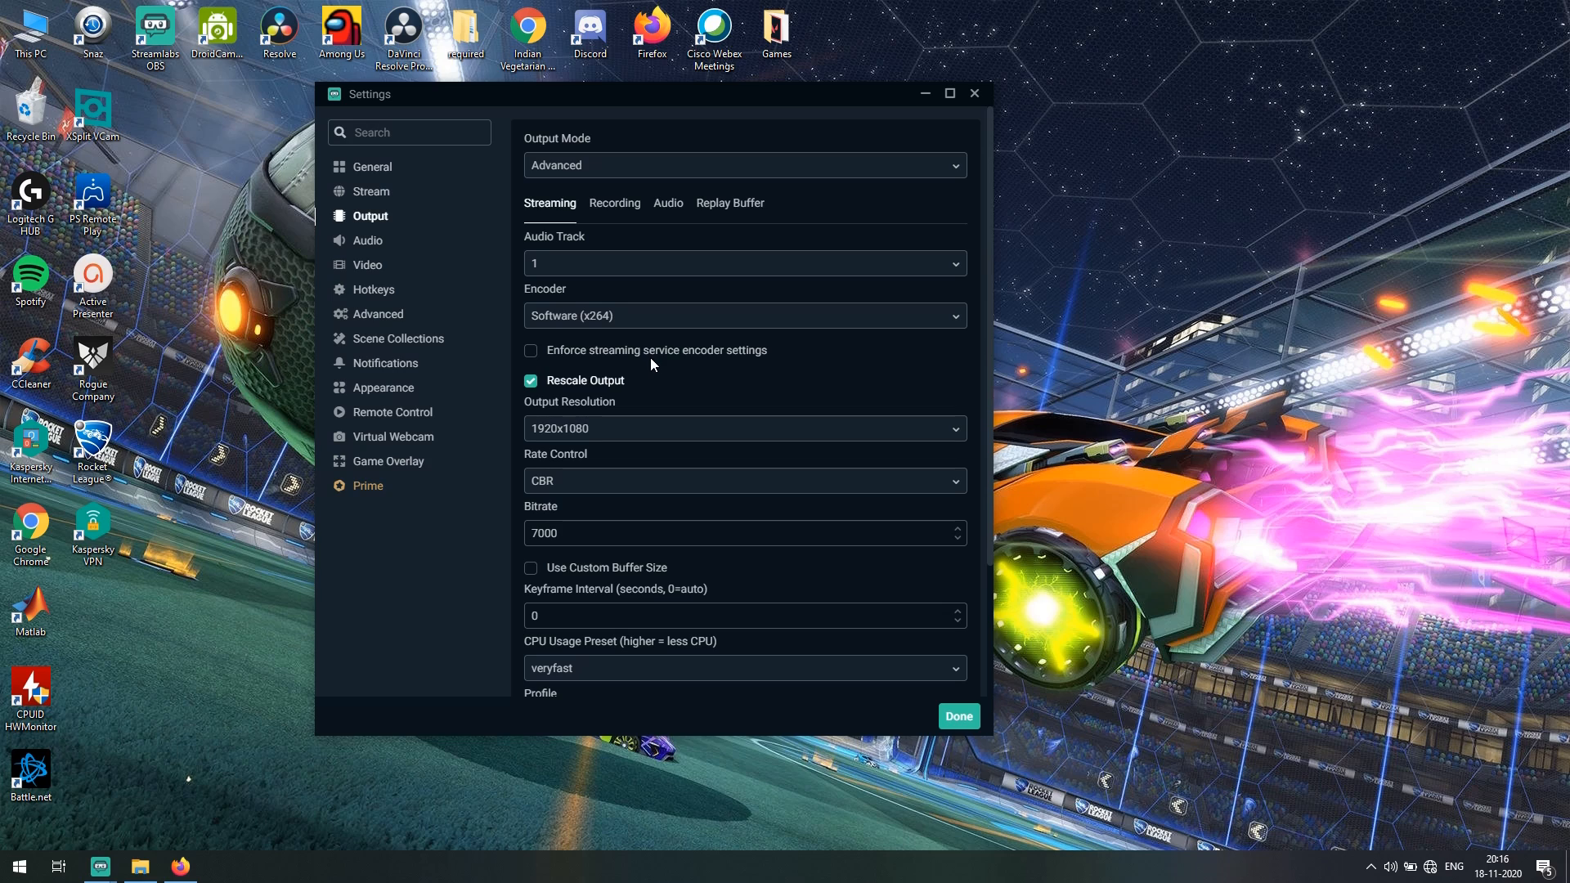
Step: Toggle Rescale Output off and back on, and pick 1920x1080 as the streaming output resolution
click(532, 384)
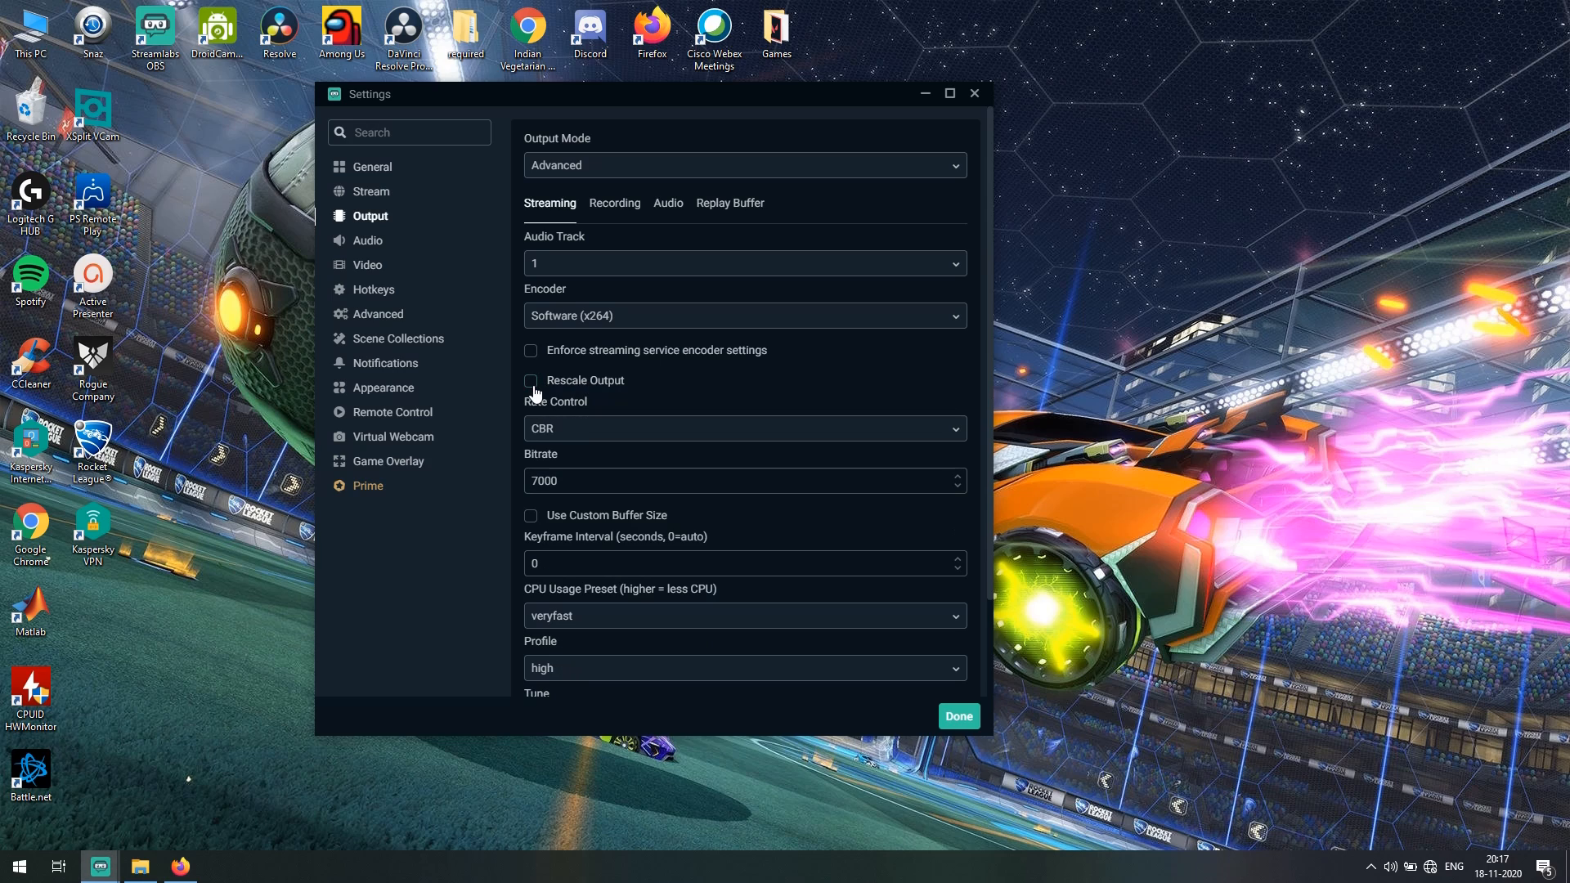
click(531, 383)
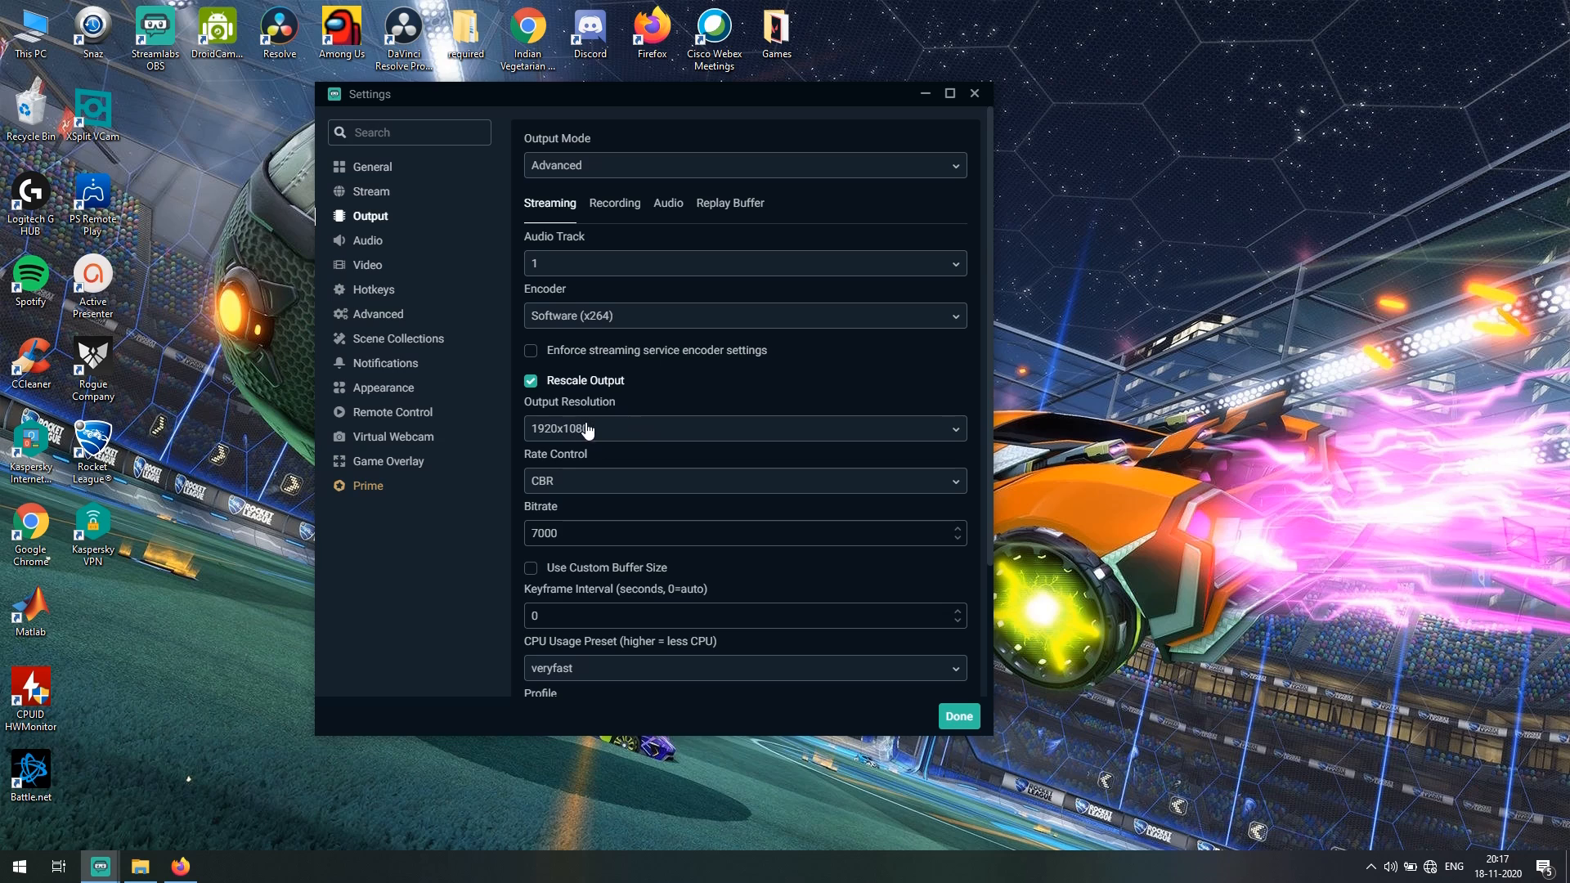
scroll(621, 431, down, 1)
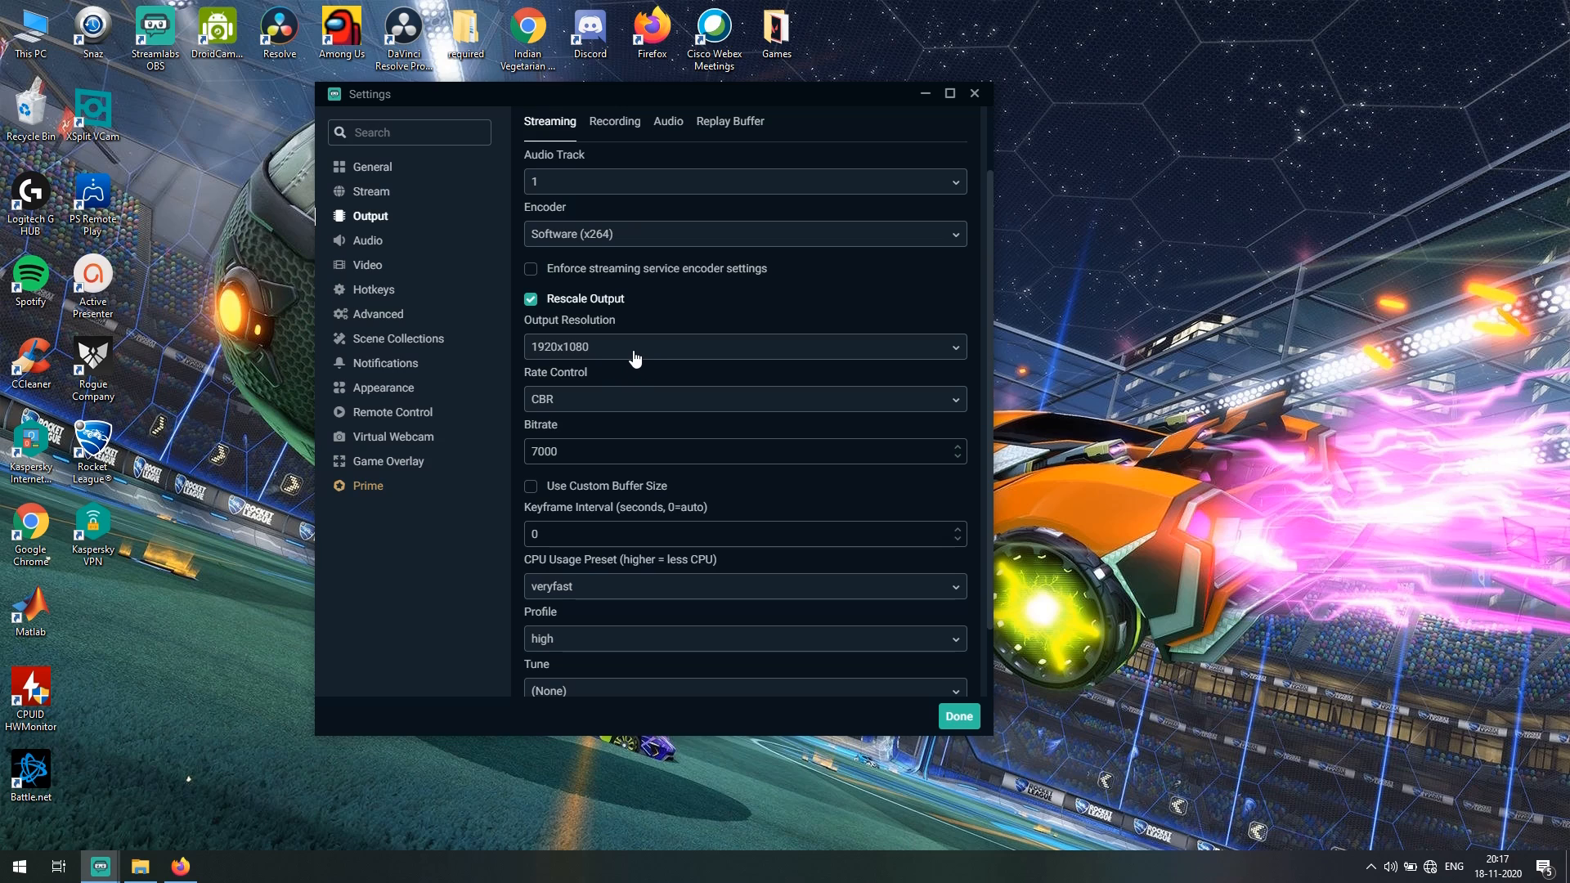
click(635, 358)
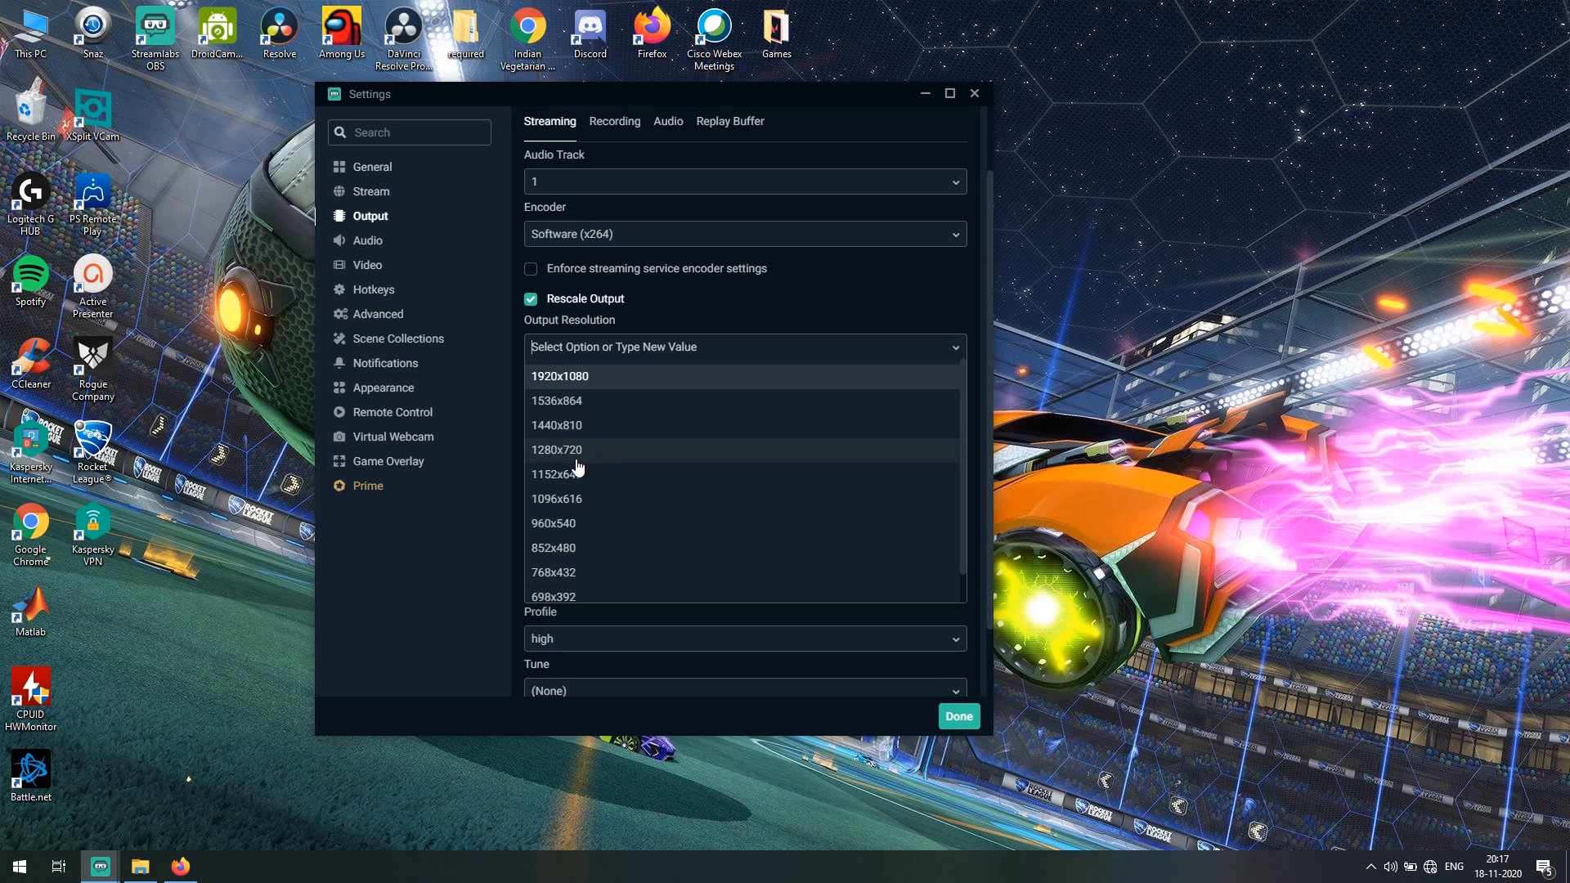
click(676, 378)
click(802, 301)
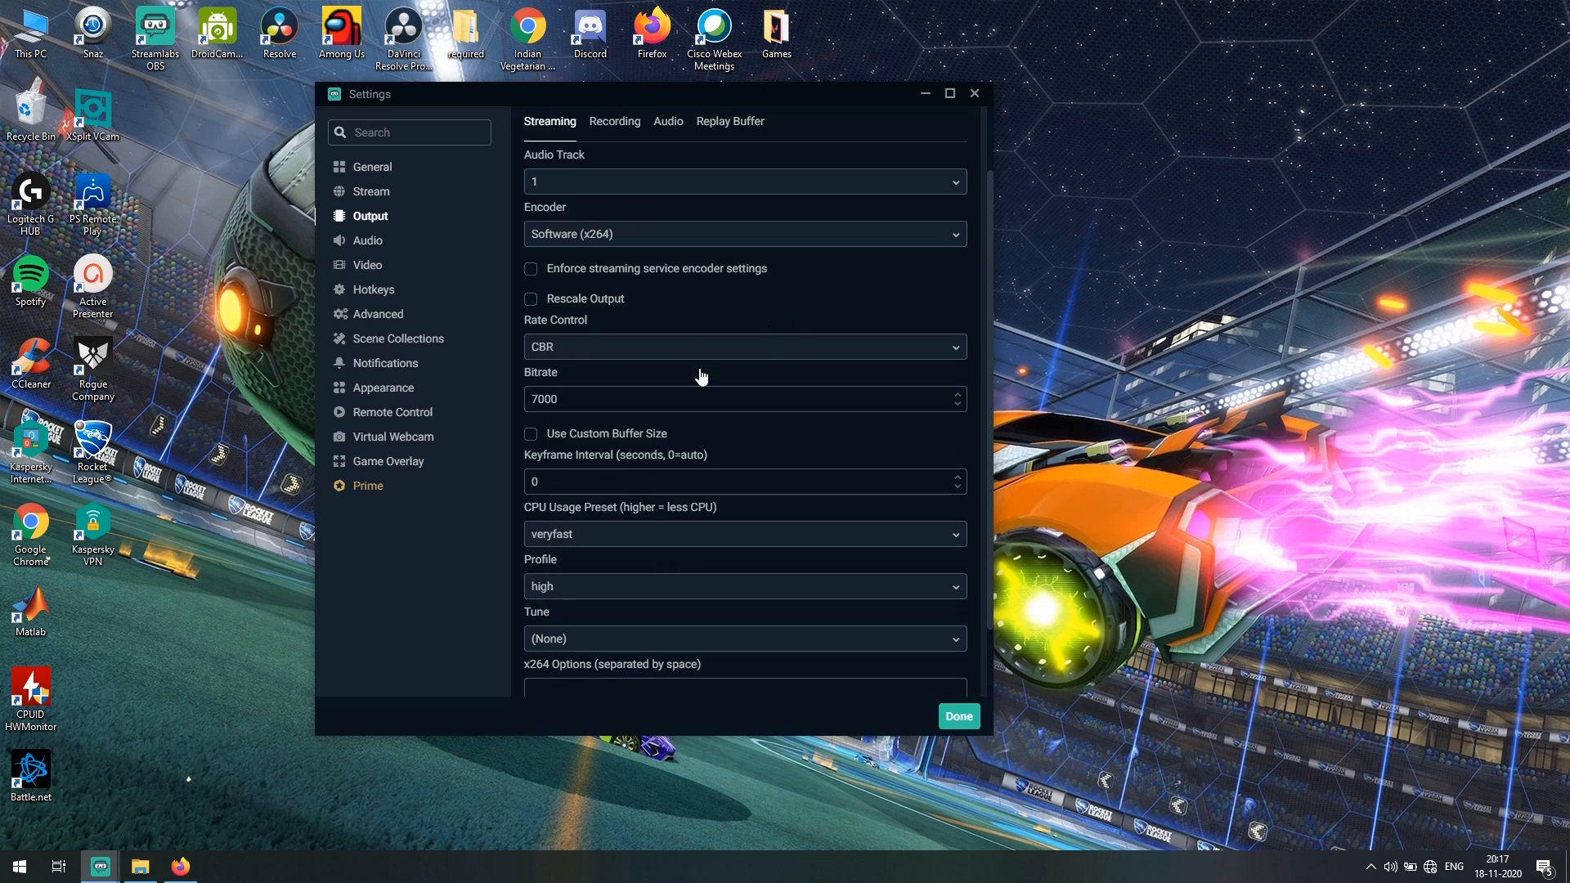
click(531, 299)
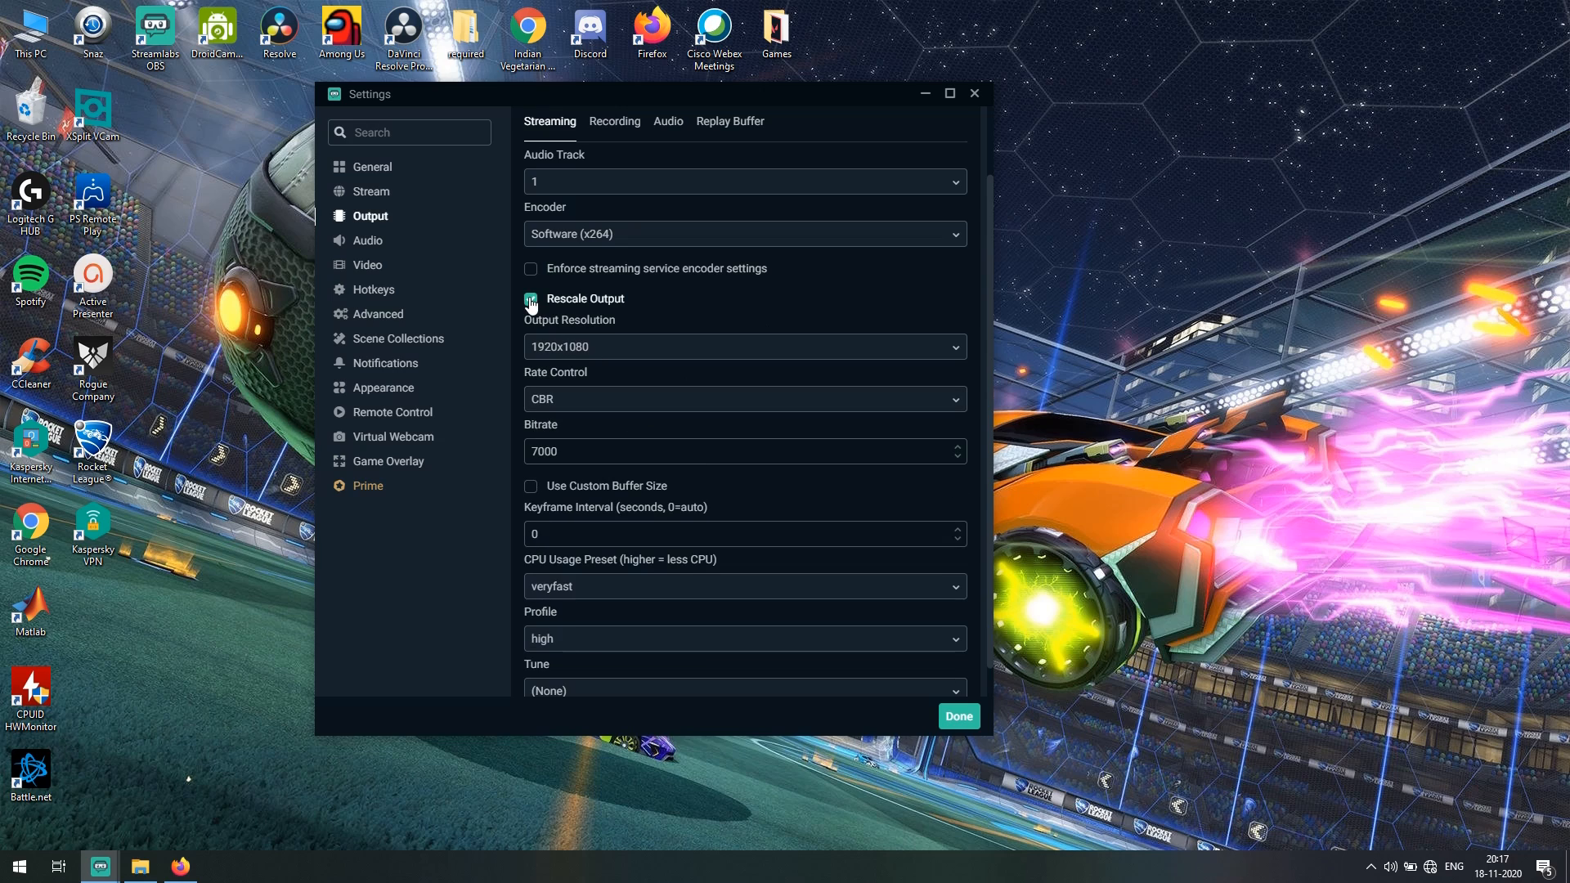
Step: Examine the available rate control options for the streaming output
click(588, 403)
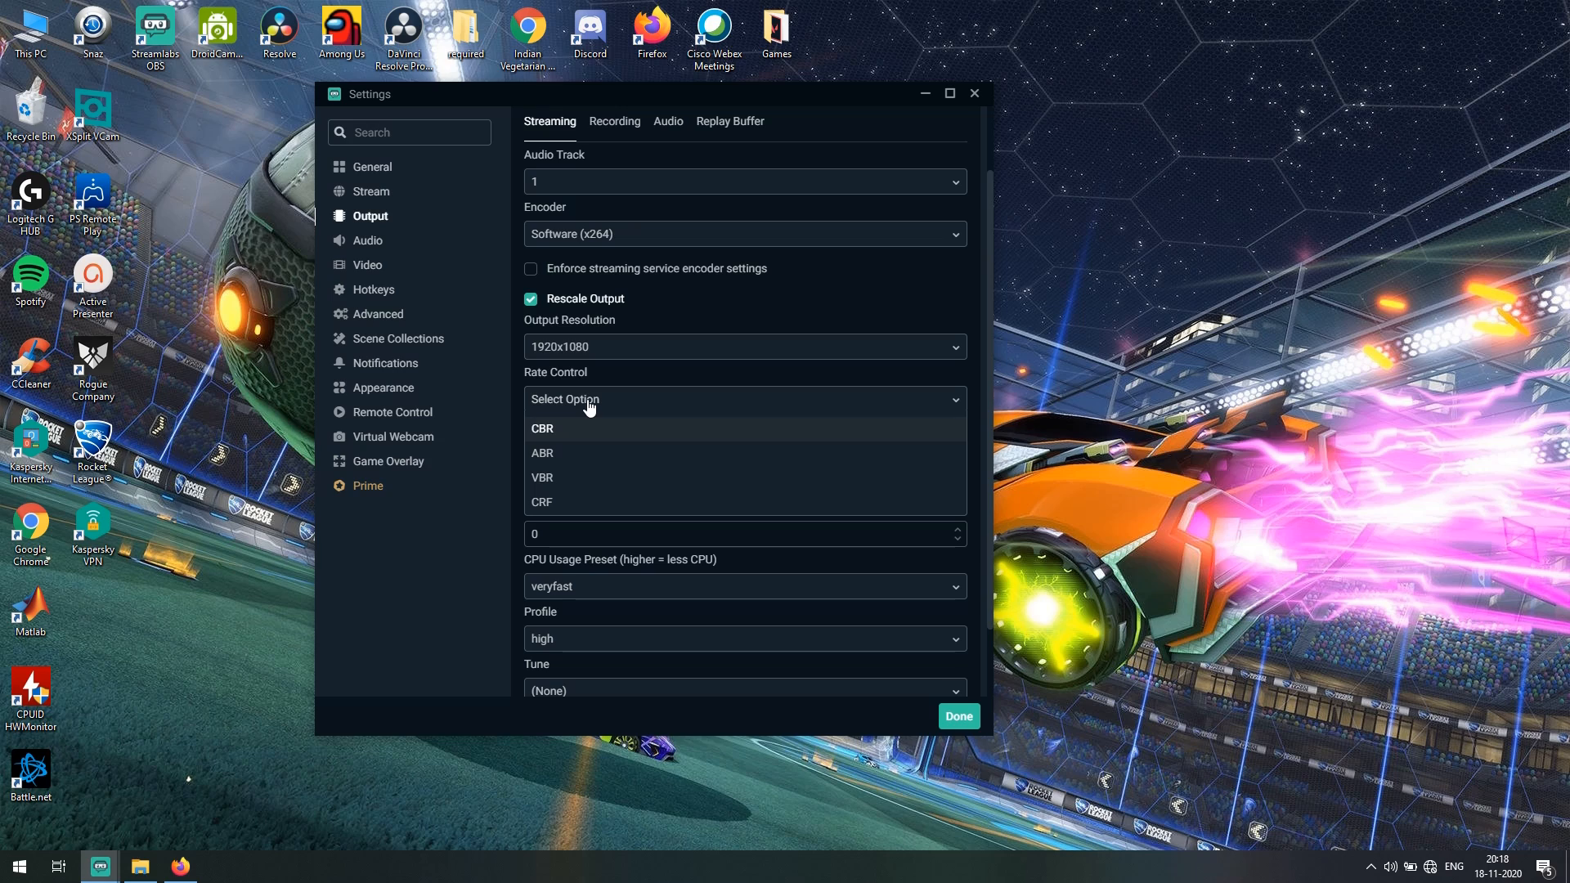
key(Return)
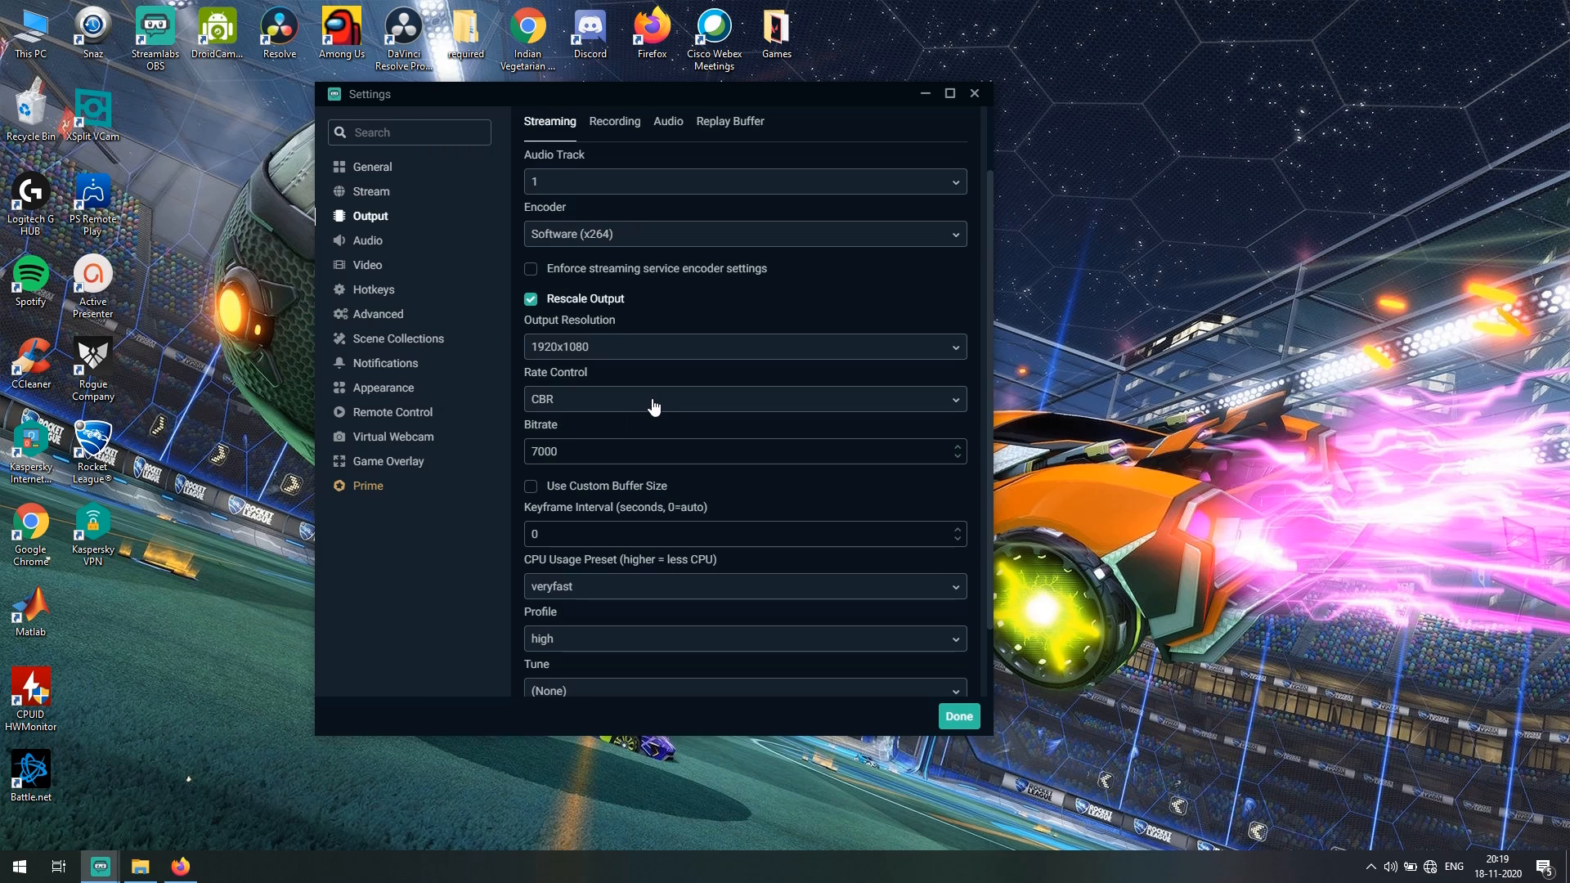
click(653, 400)
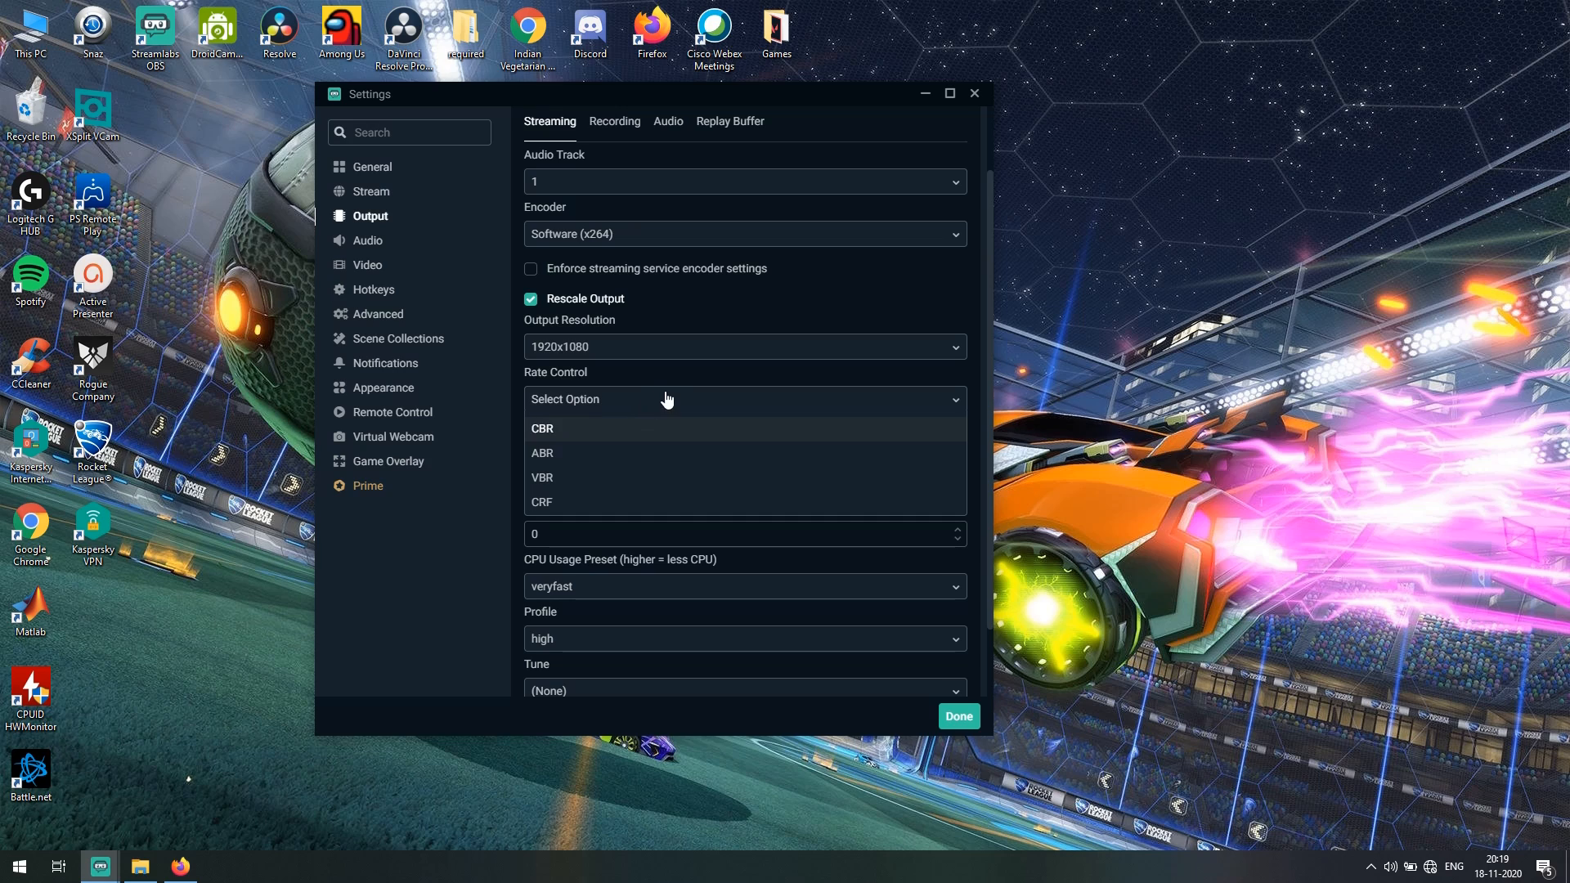
click(671, 381)
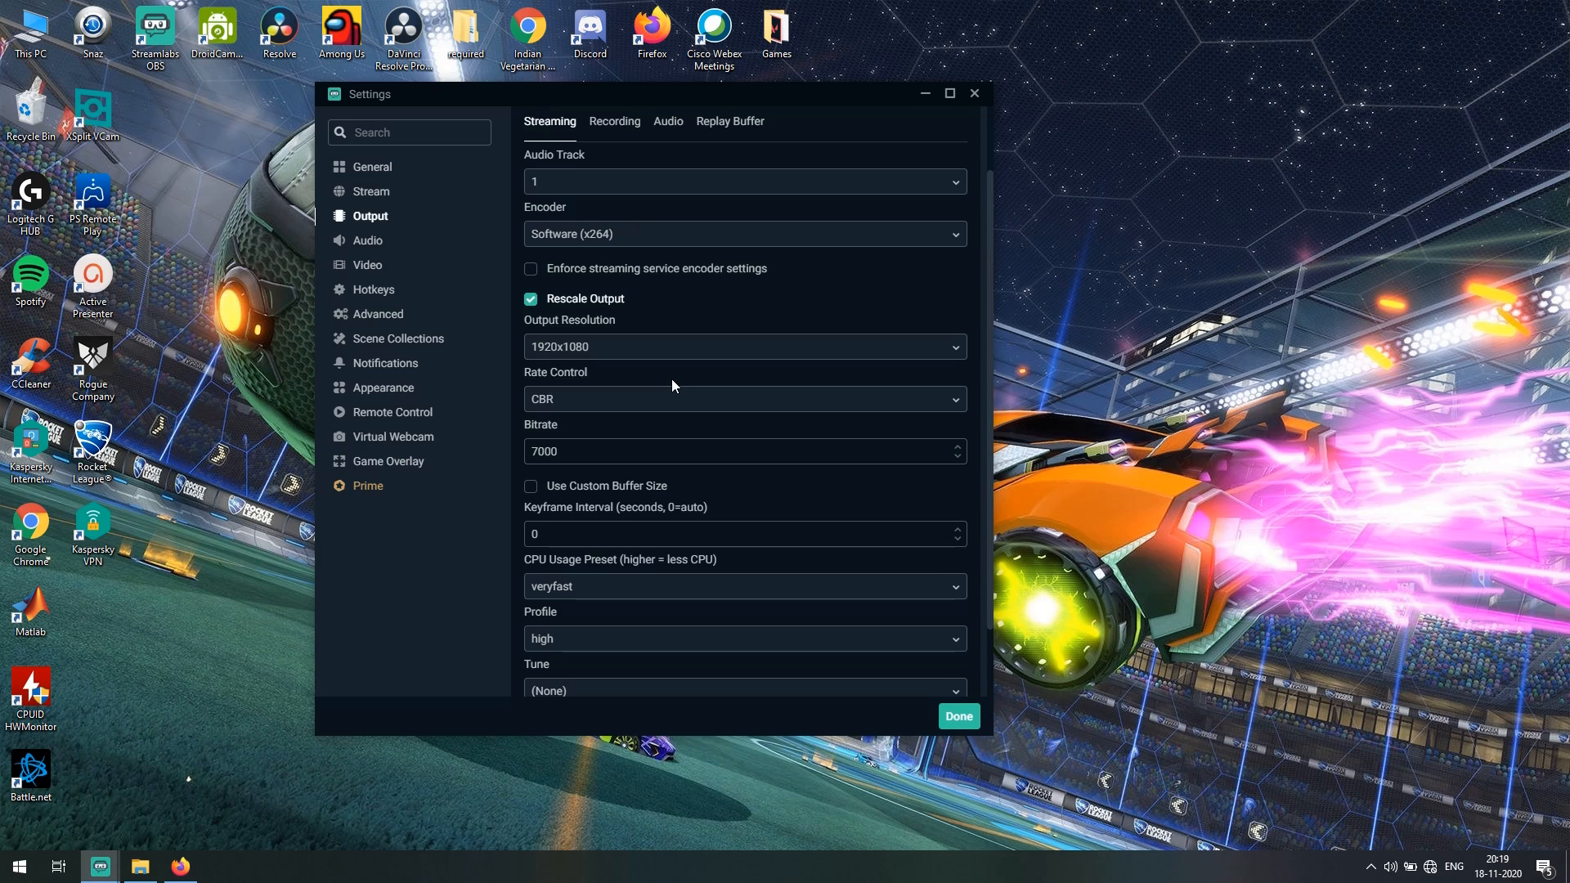
Step: Switch the streaming rate control to ABR and back to CBR
click(580, 399)
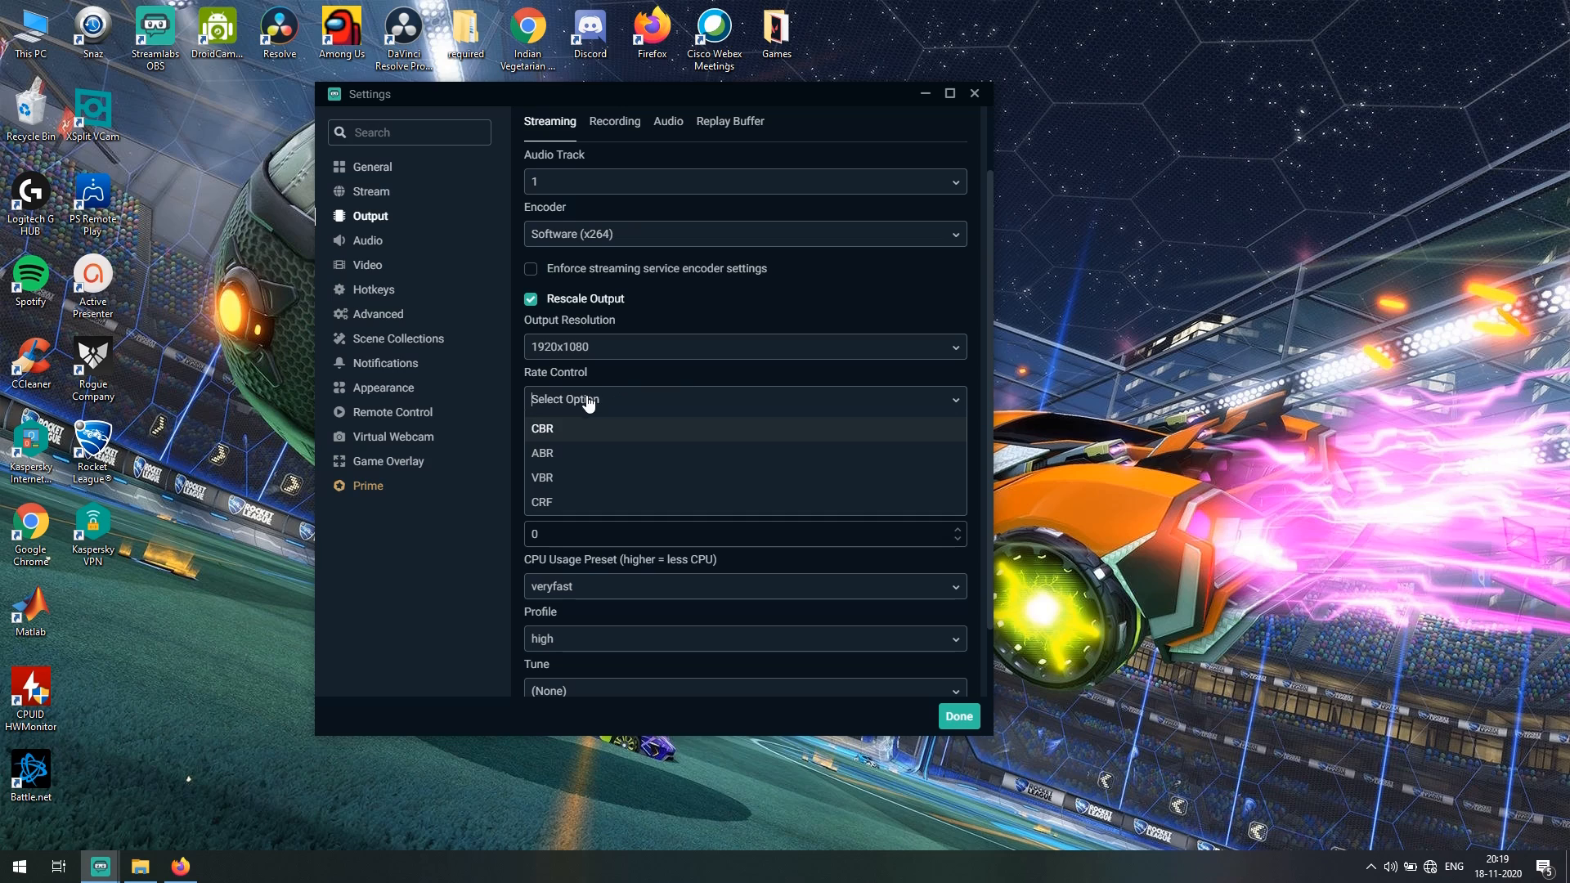
click(566, 449)
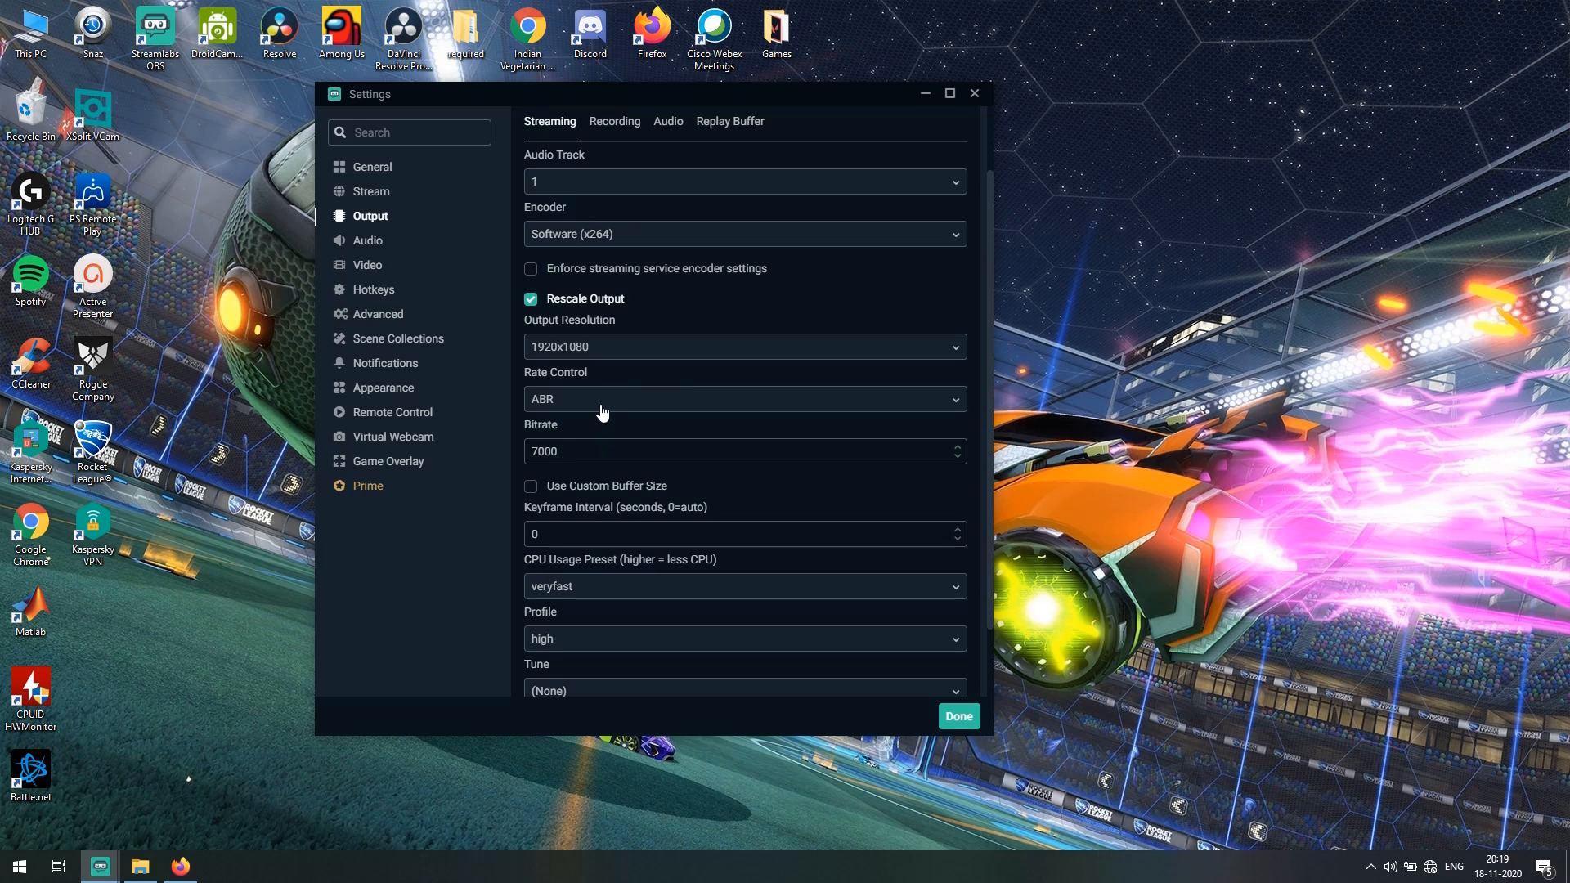
click(602, 411)
click(585, 425)
Step: Try the VBR and CRF rate control options for streaming, and return the setting to CBR
click(606, 399)
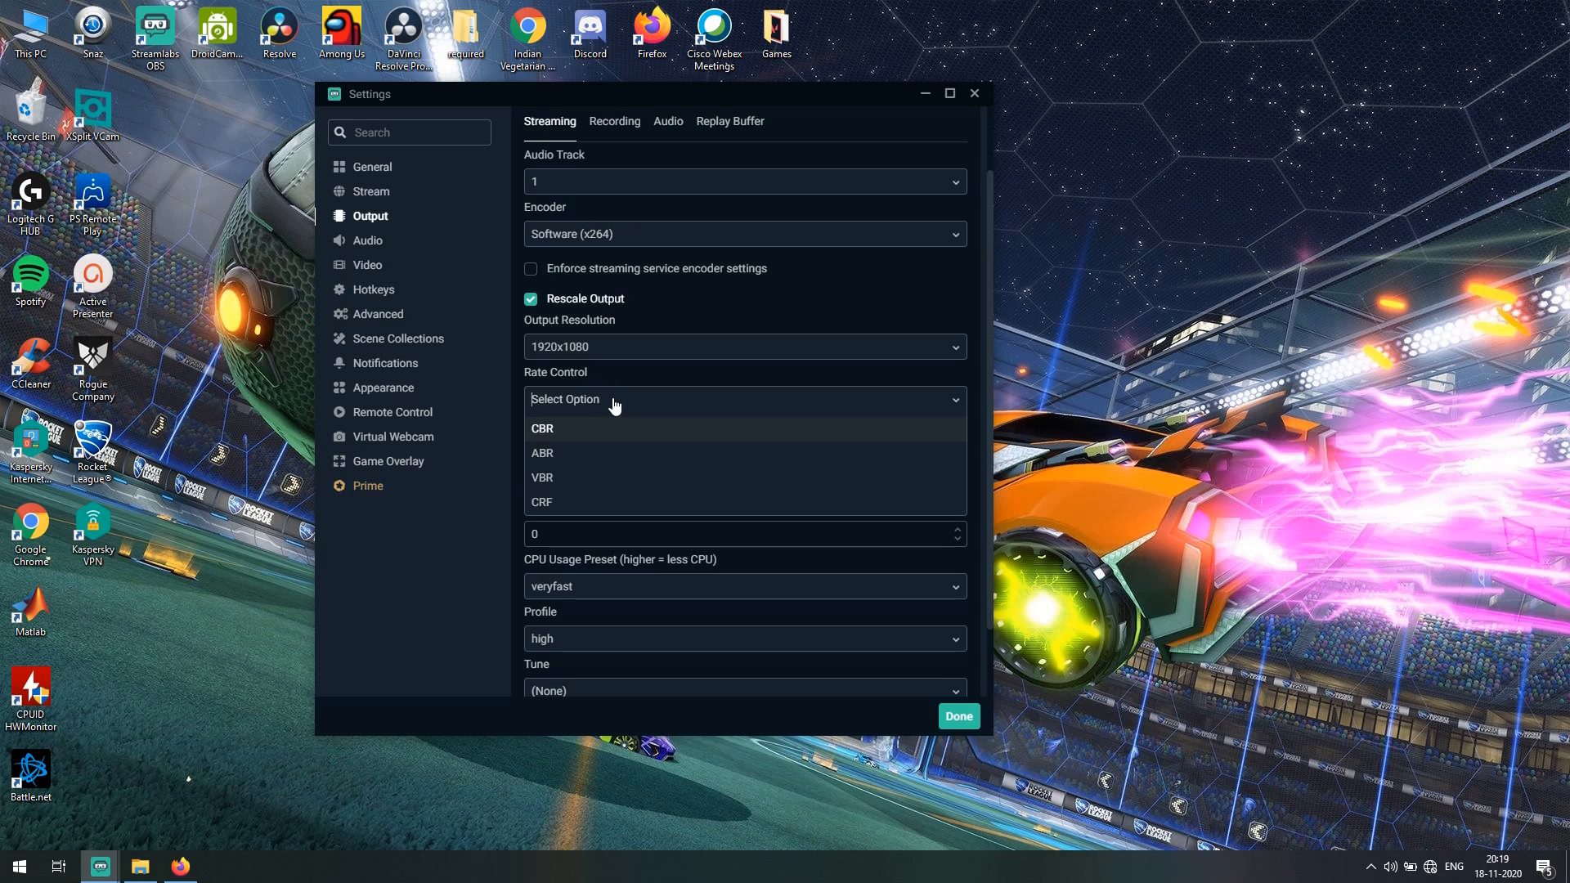
click(636, 399)
click(636, 399)
click(546, 480)
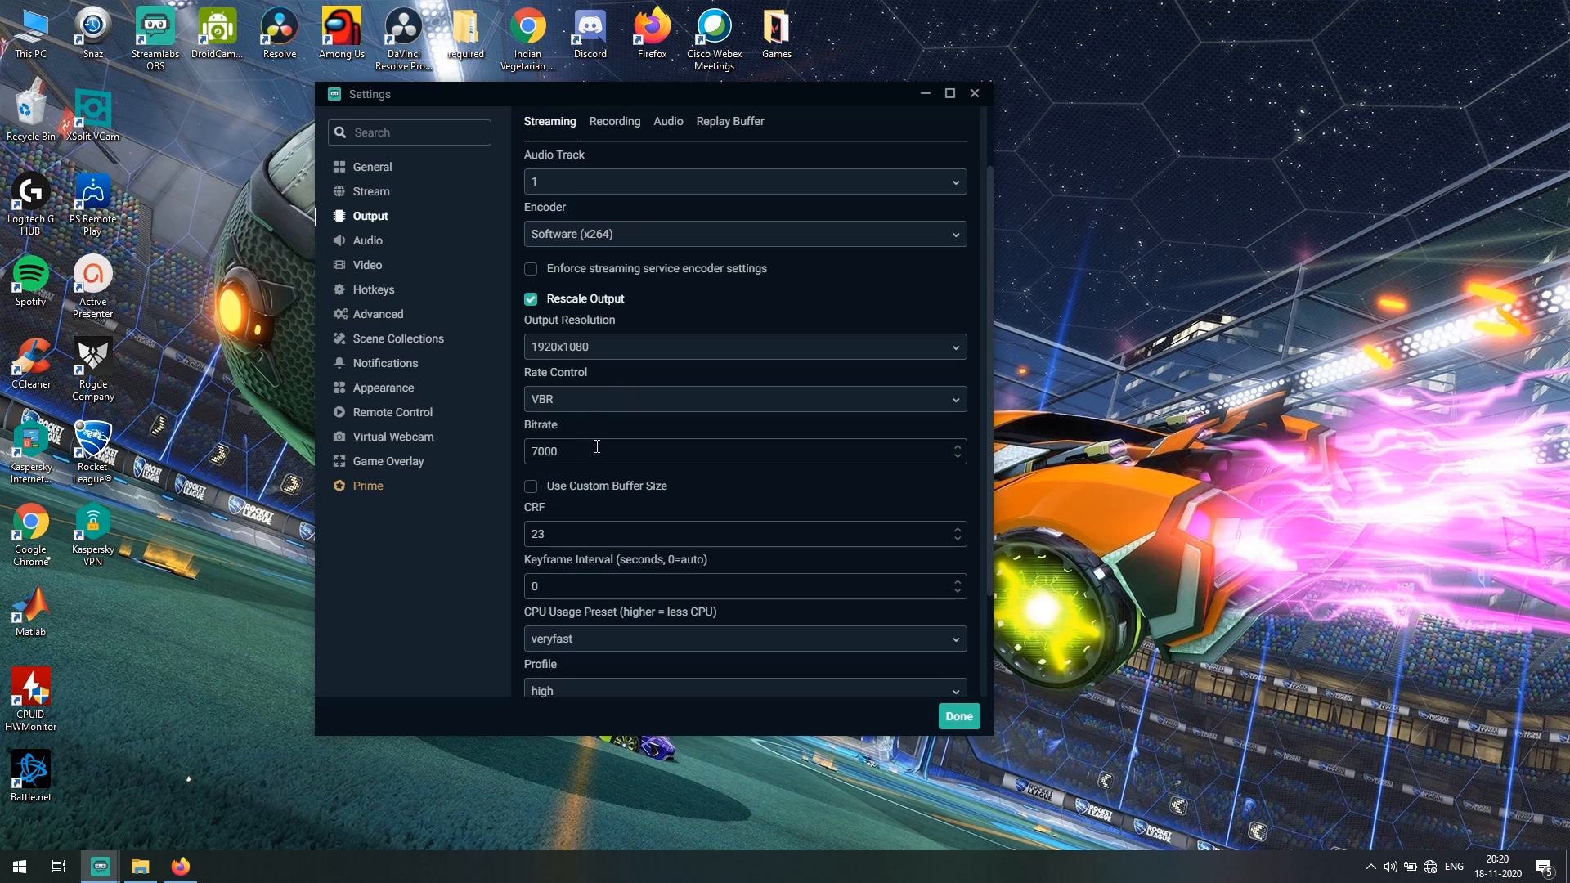
click(583, 409)
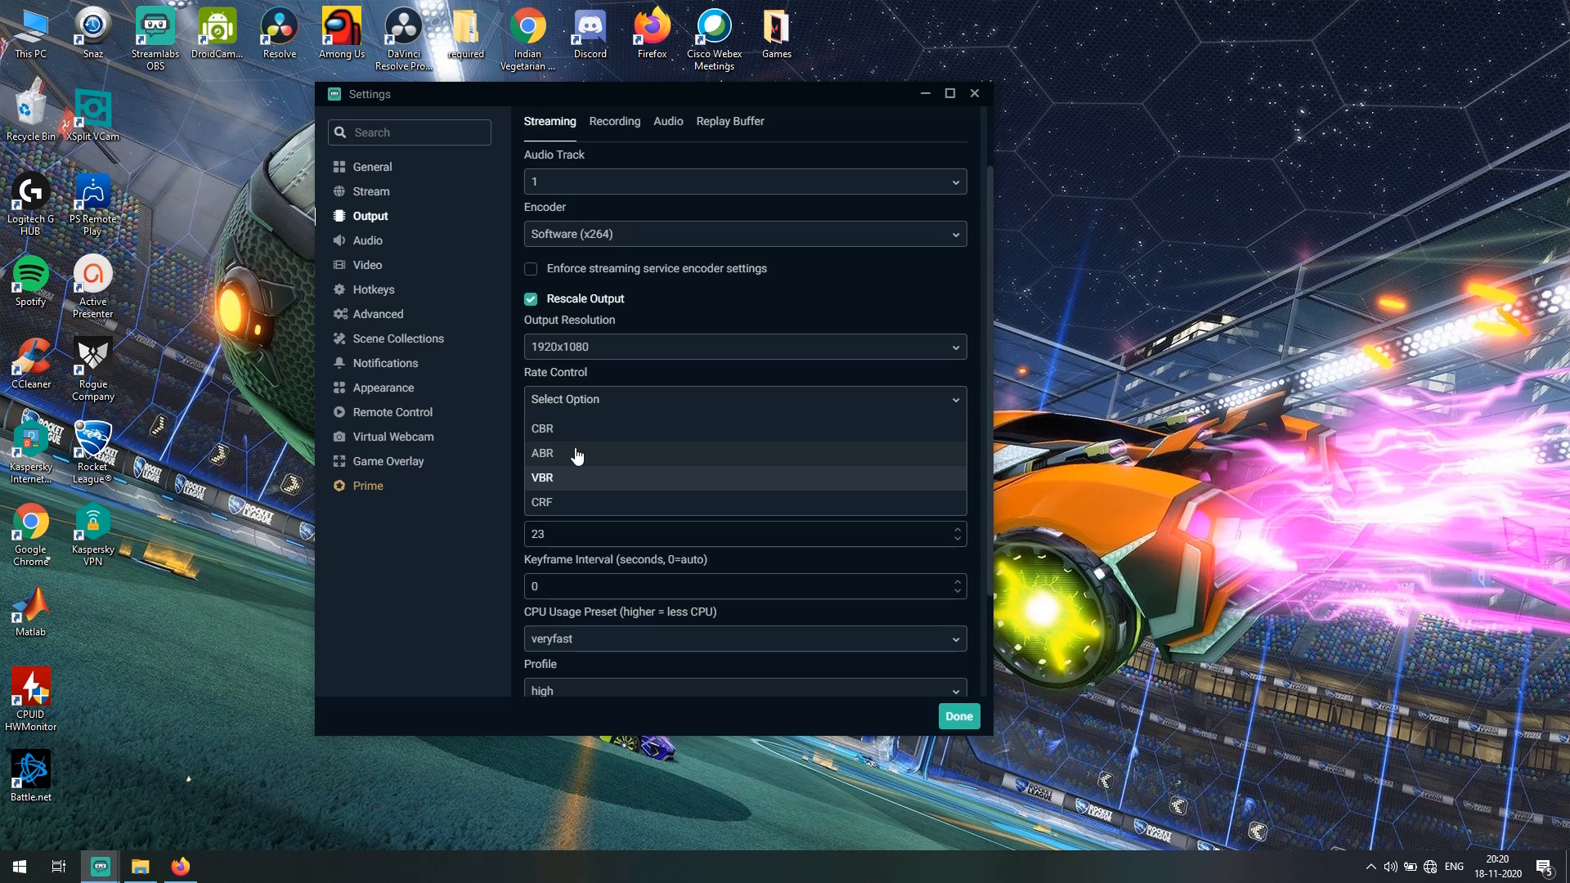
click(545, 502)
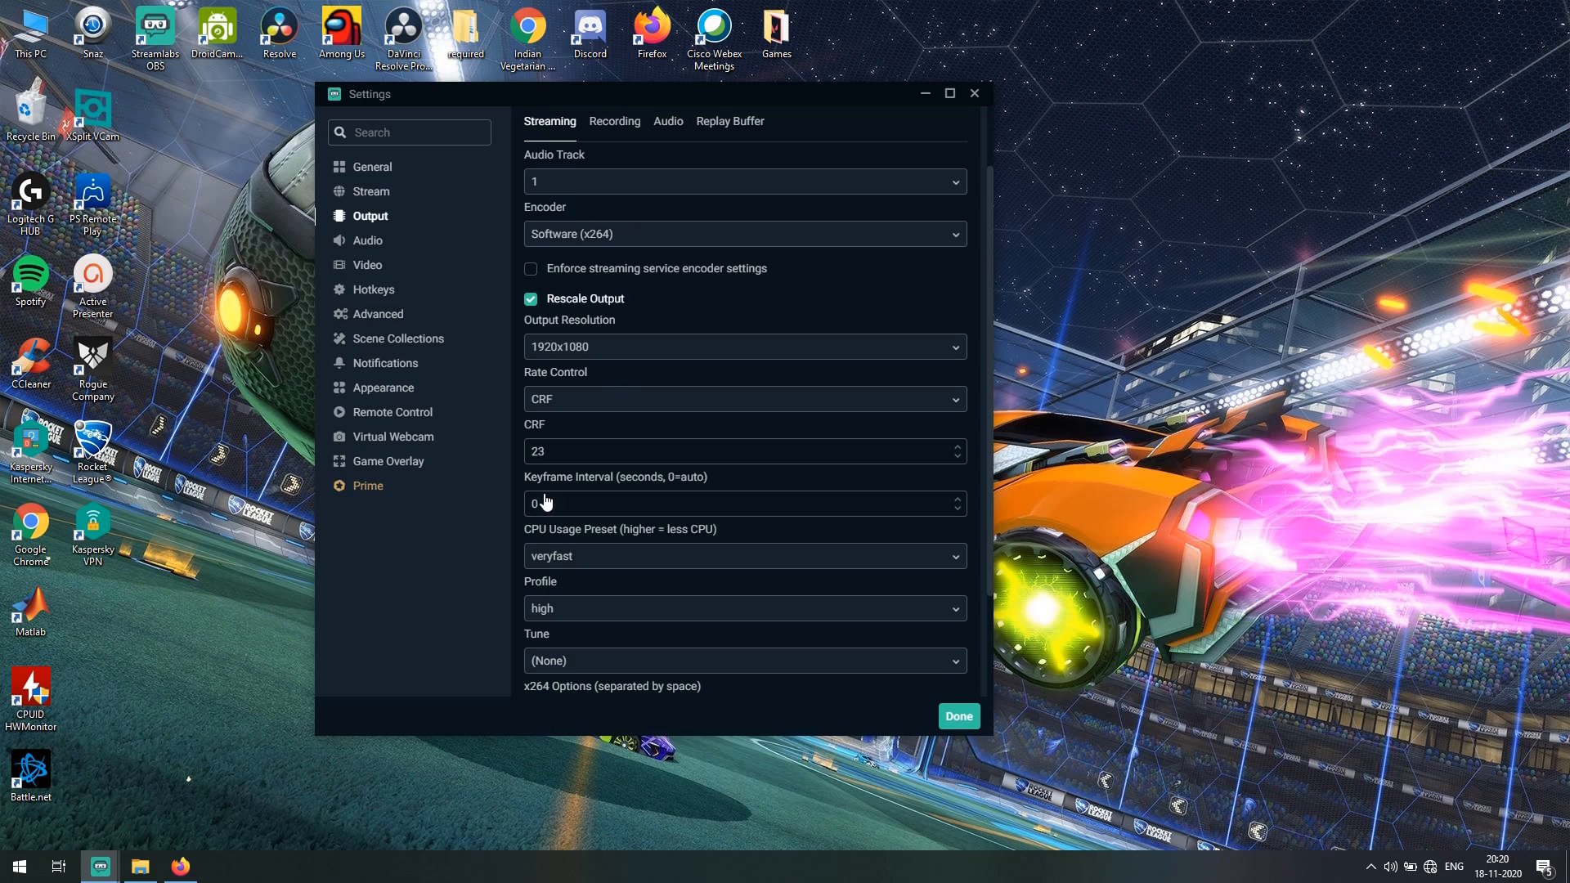
click(578, 400)
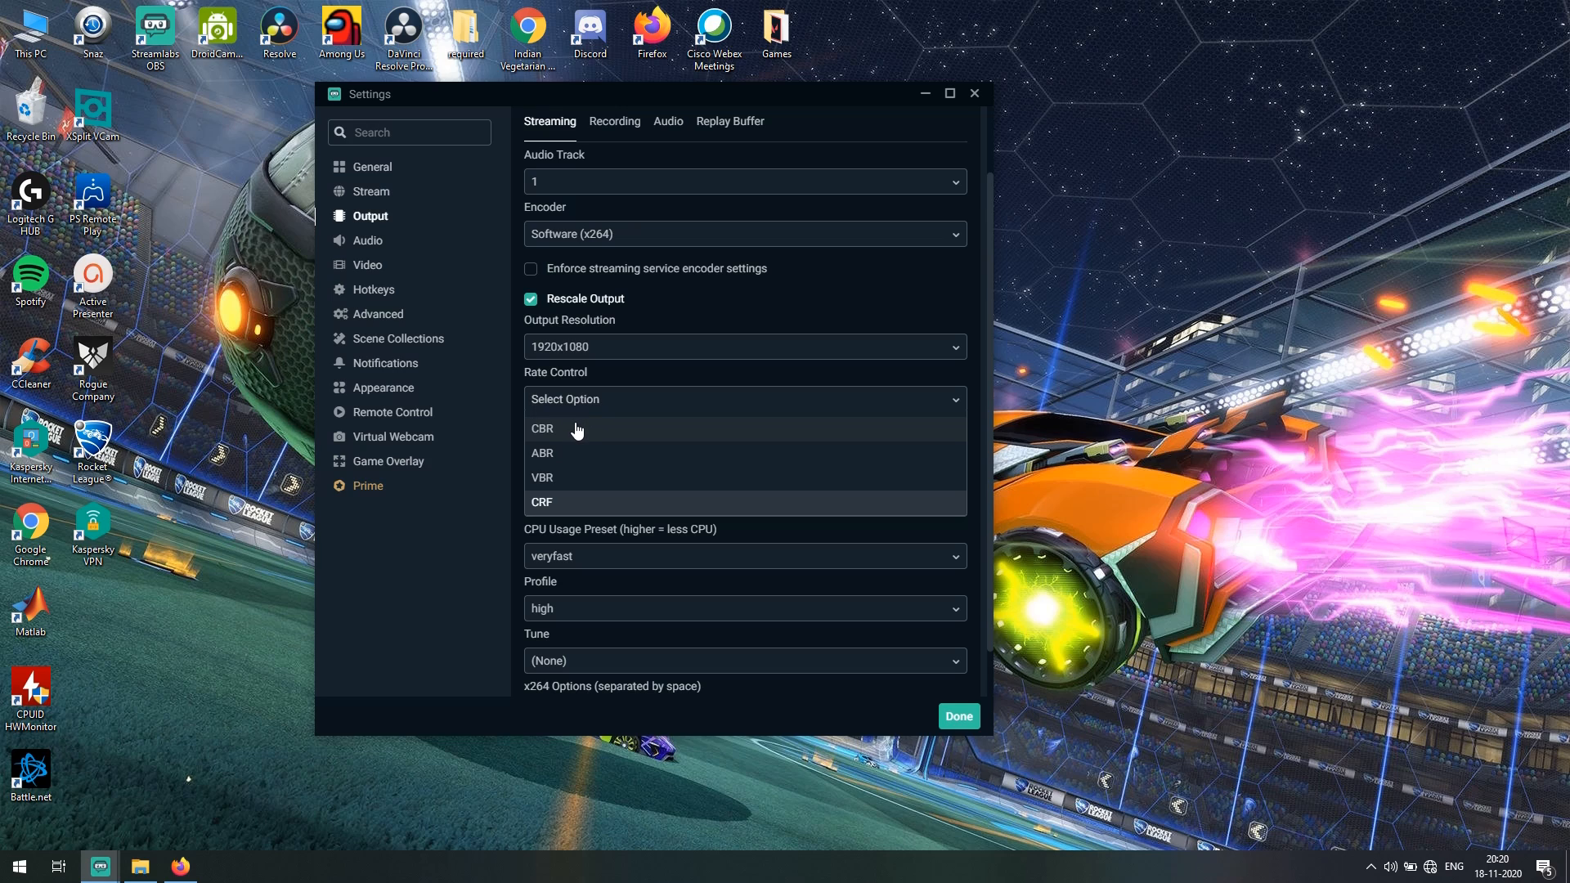
click(576, 430)
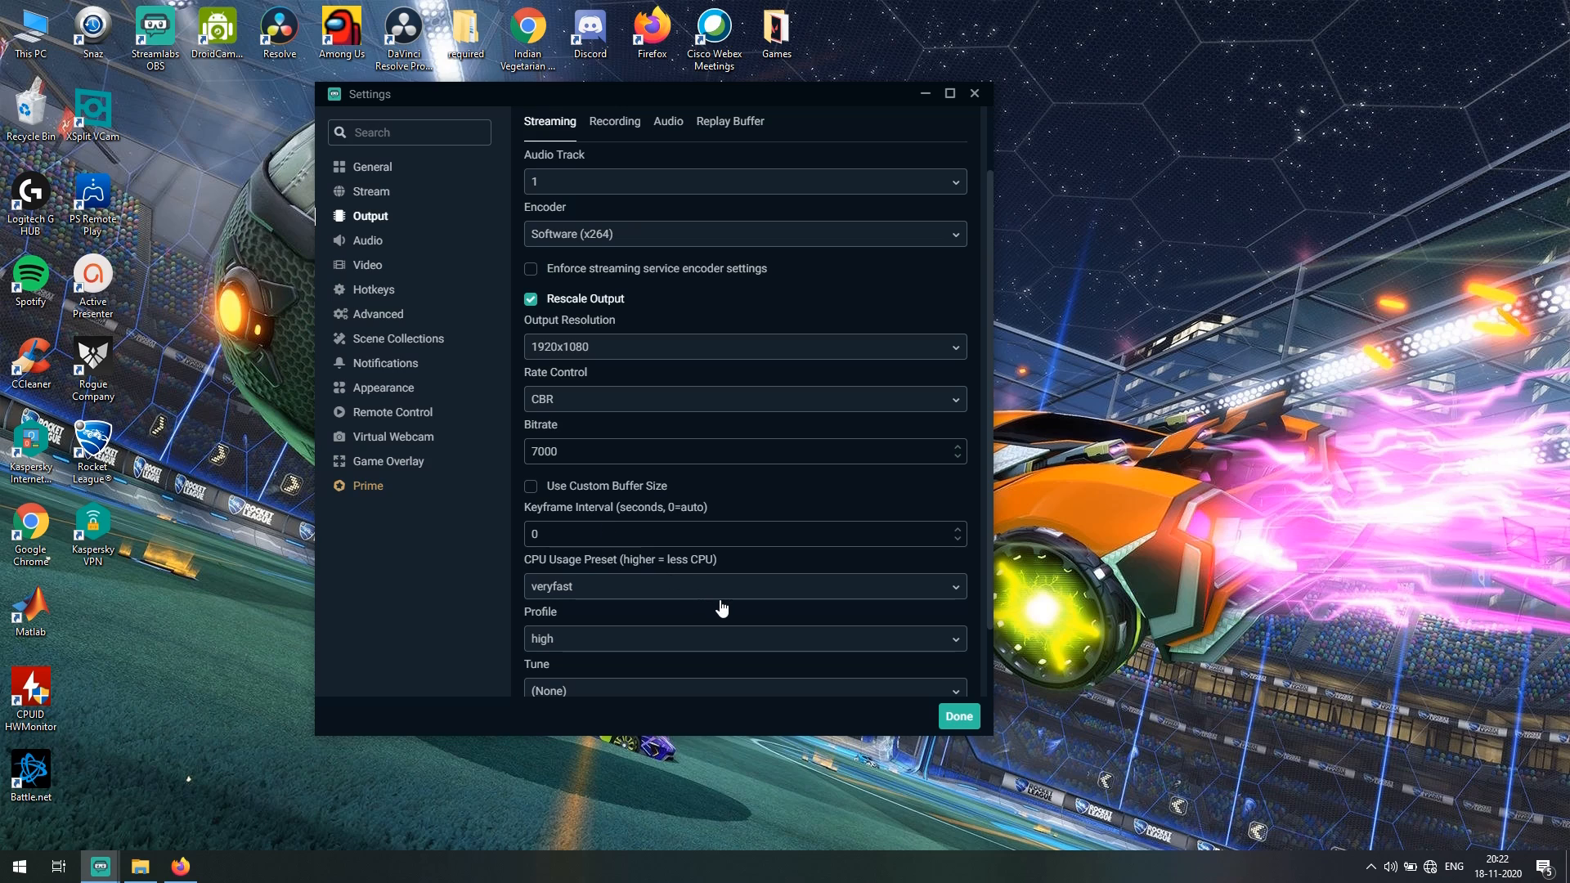
Step: Review the CPU usage presets, encoder profiles and remaining x264 streaming options without changing them
scroll(651, 601, down, 1)
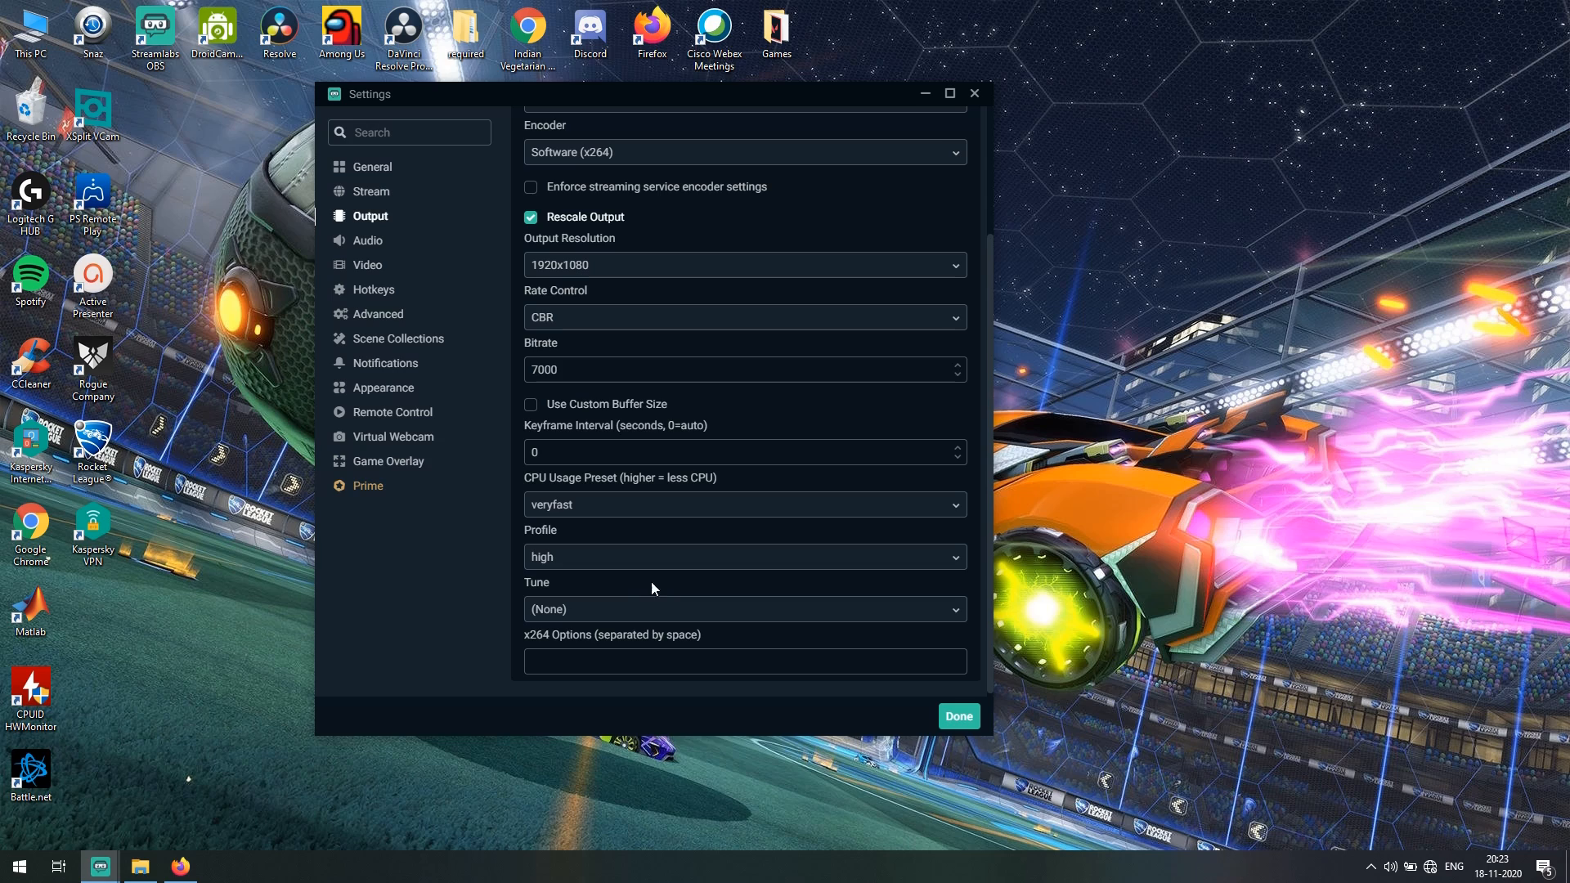
click(643, 511)
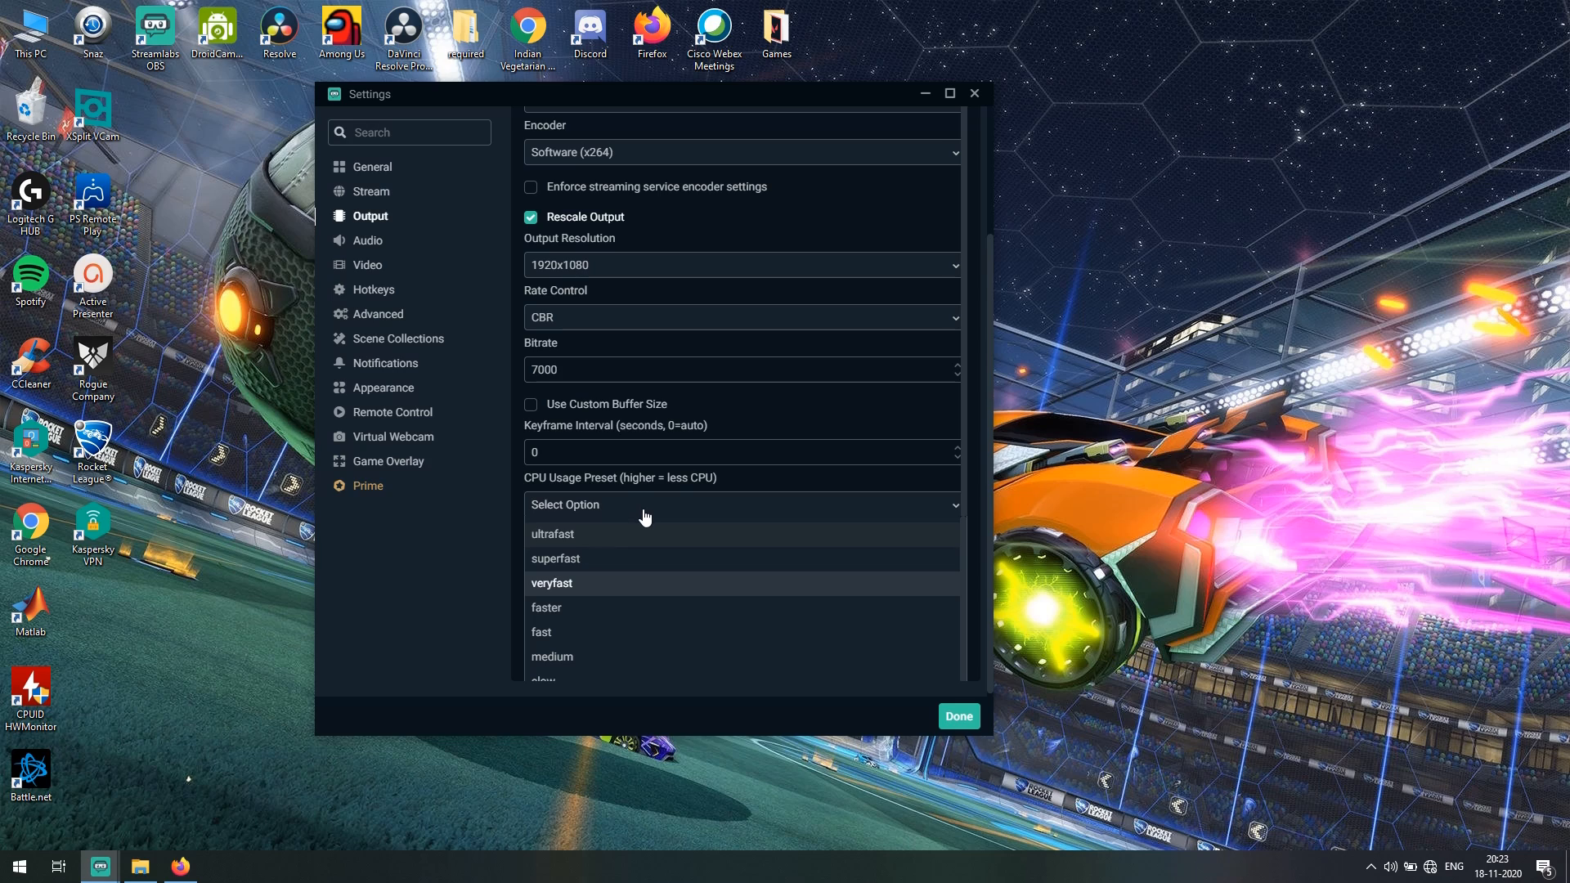
click(471, 519)
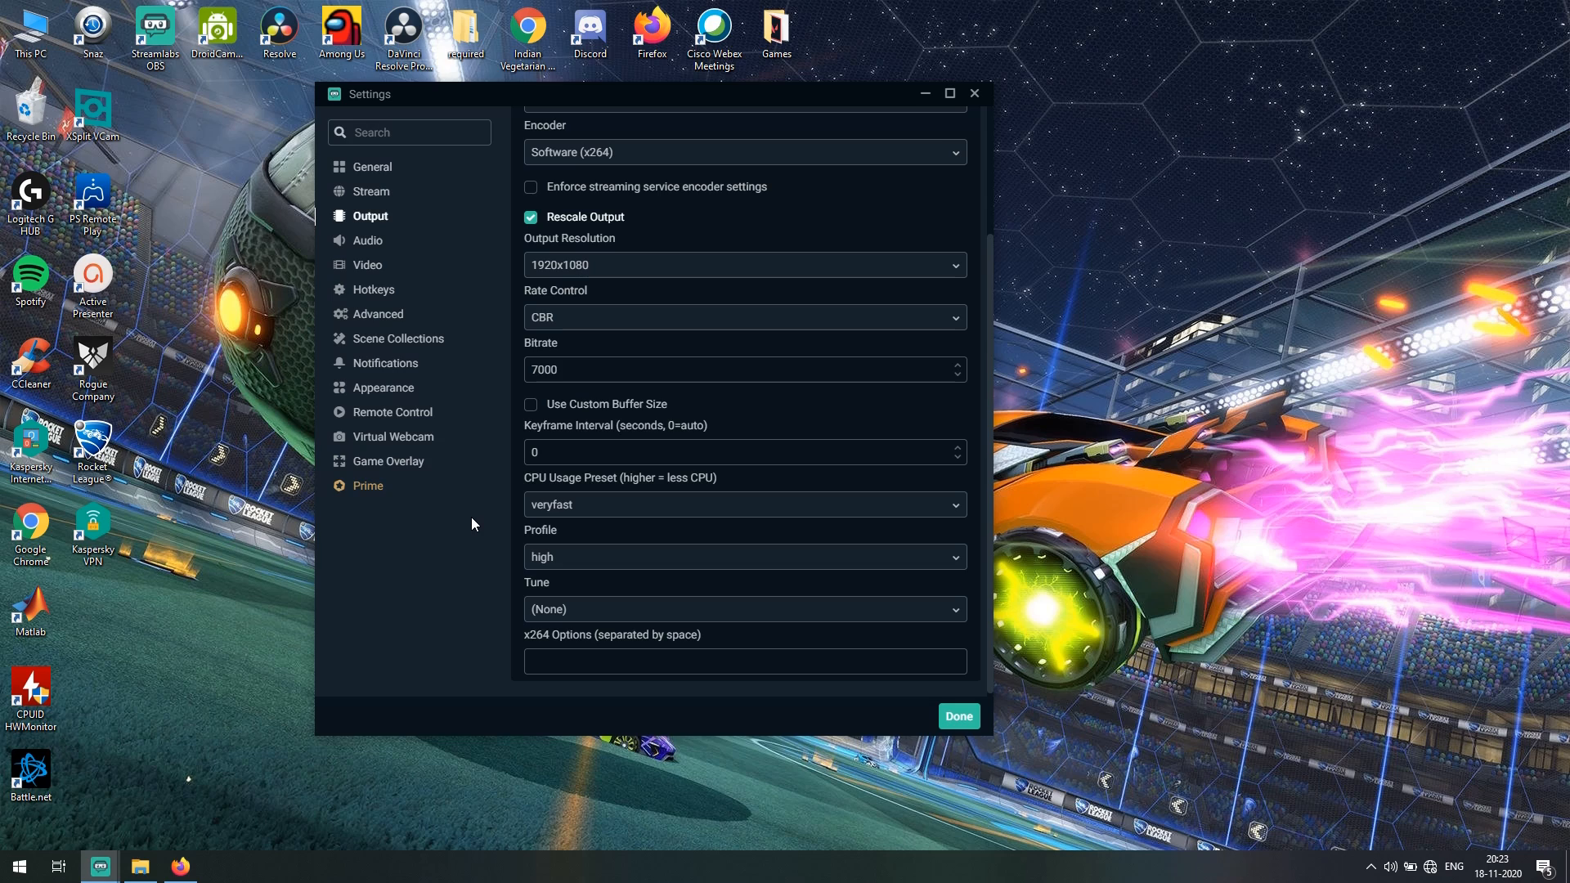
click(562, 562)
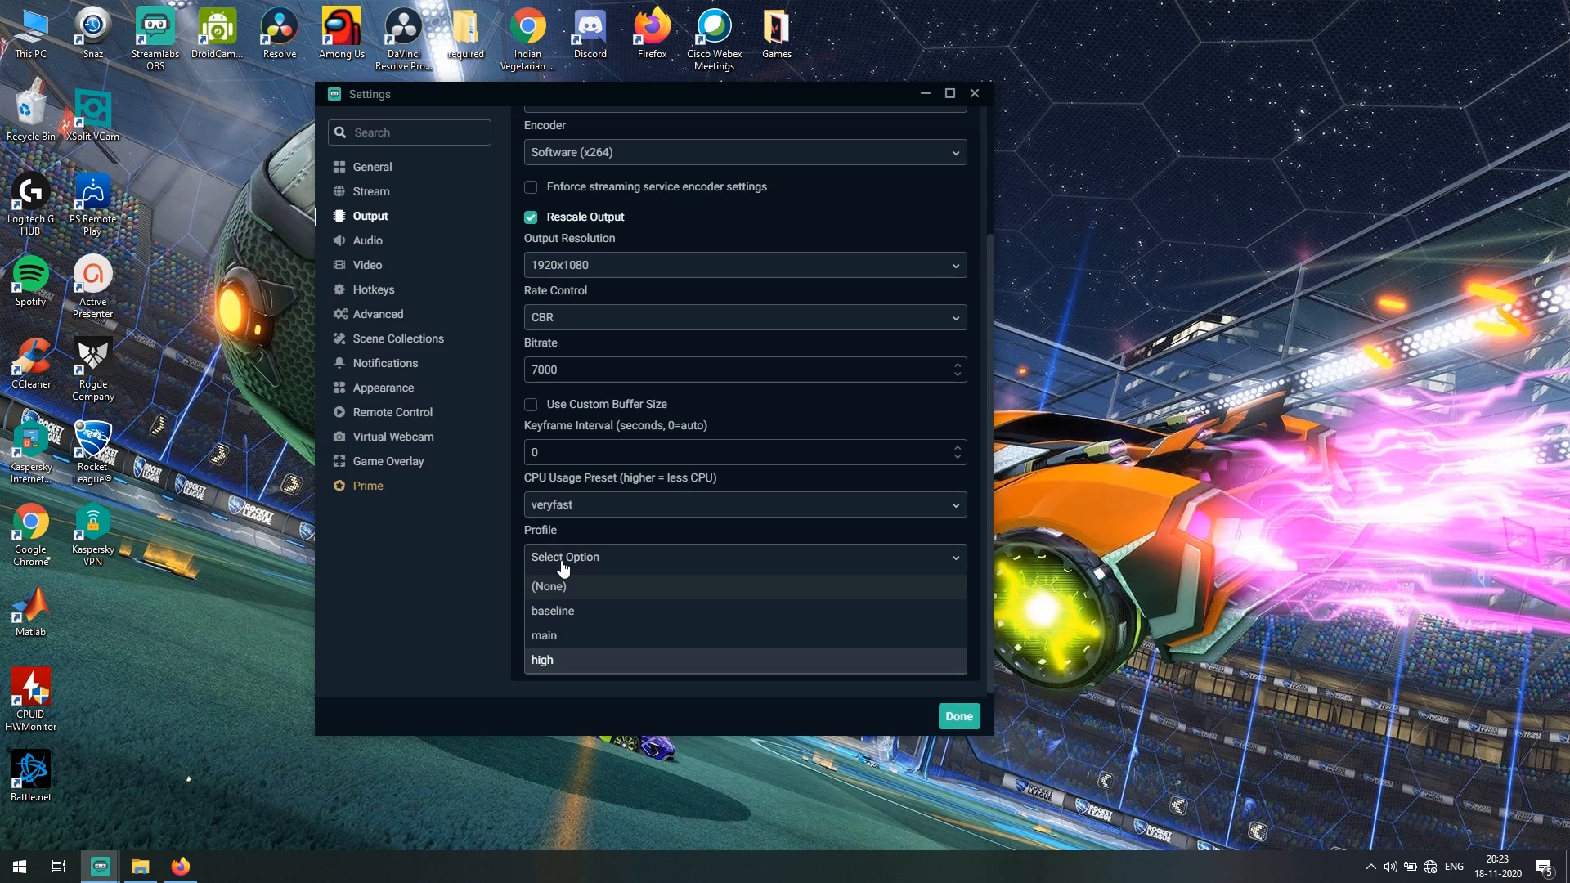
key(Return)
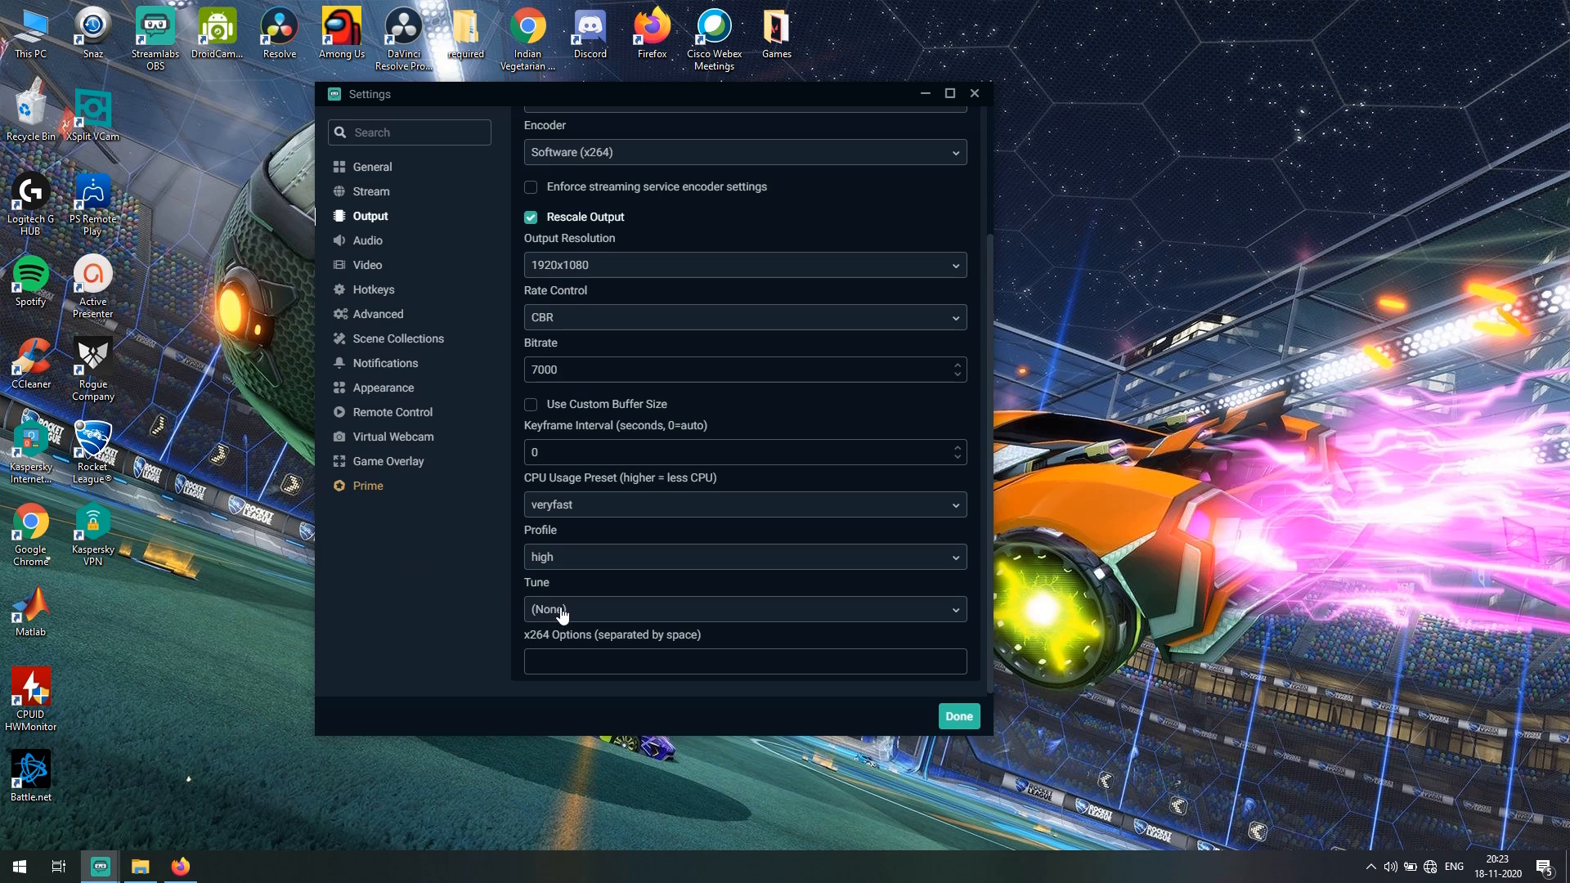
scroll(559, 612, down, 1)
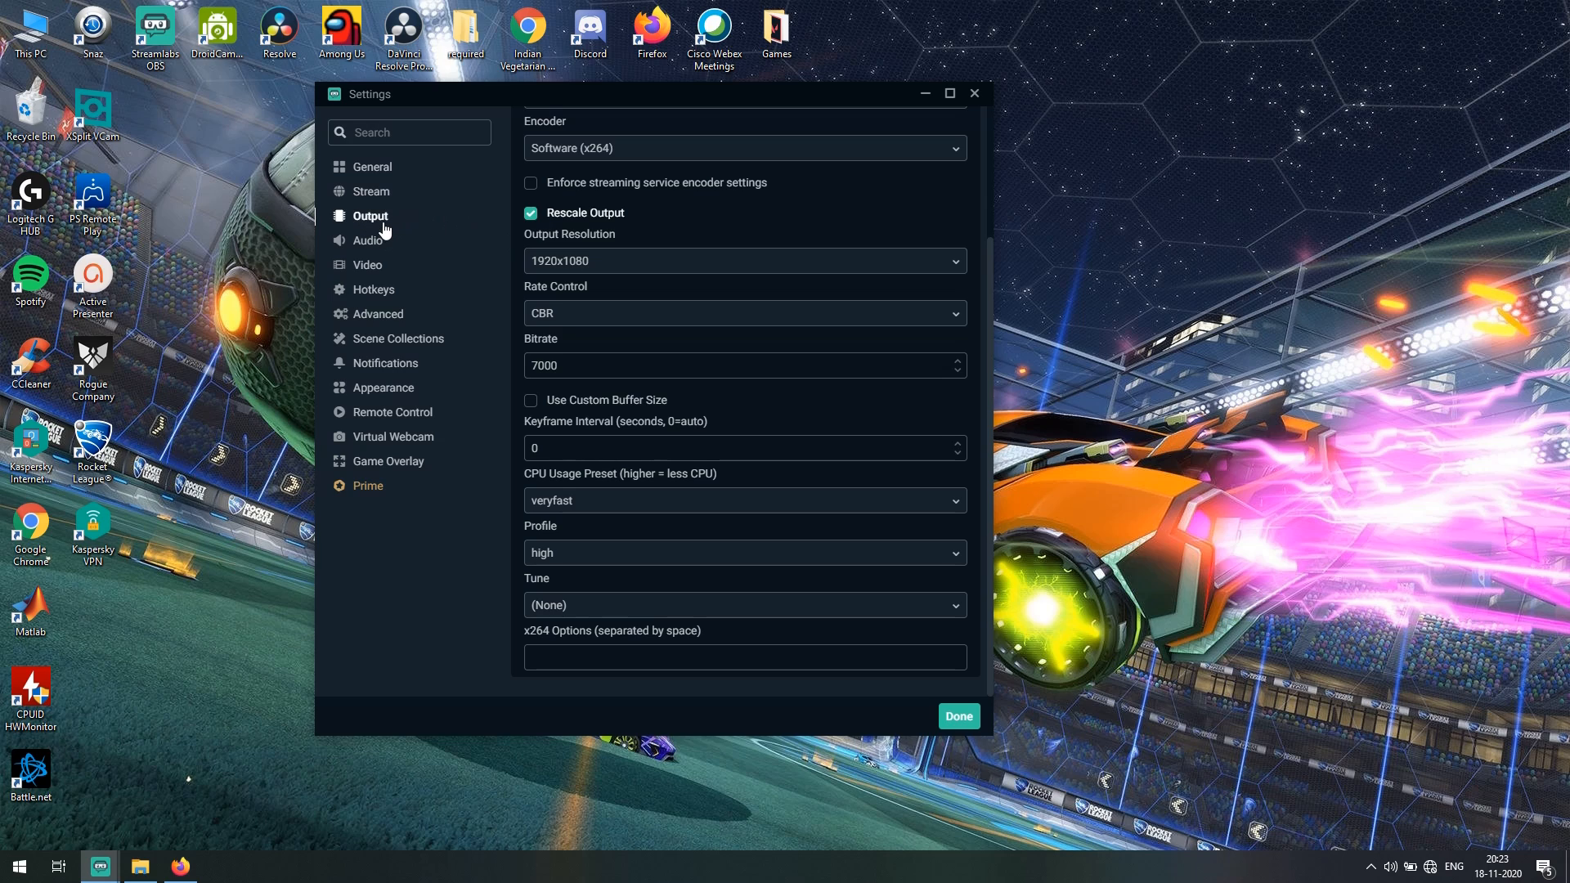
Step: Bring up the main window behind the settings and compare the canvas and scaled video resolutions with the streaming output resolution
click(368, 270)
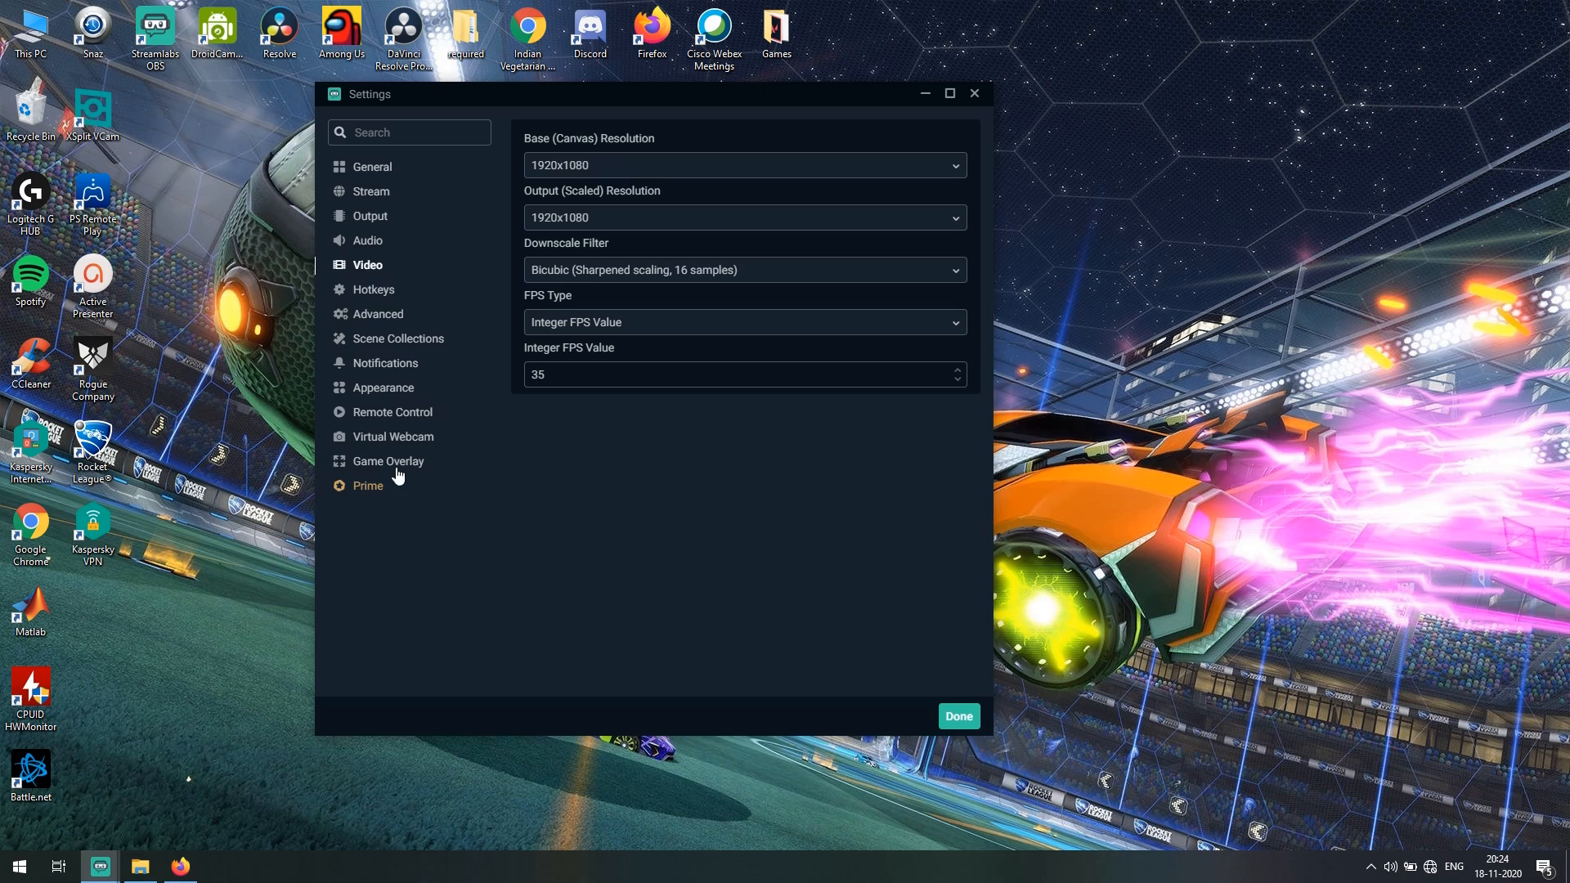
mouse_move(100, 865)
click(96, 820)
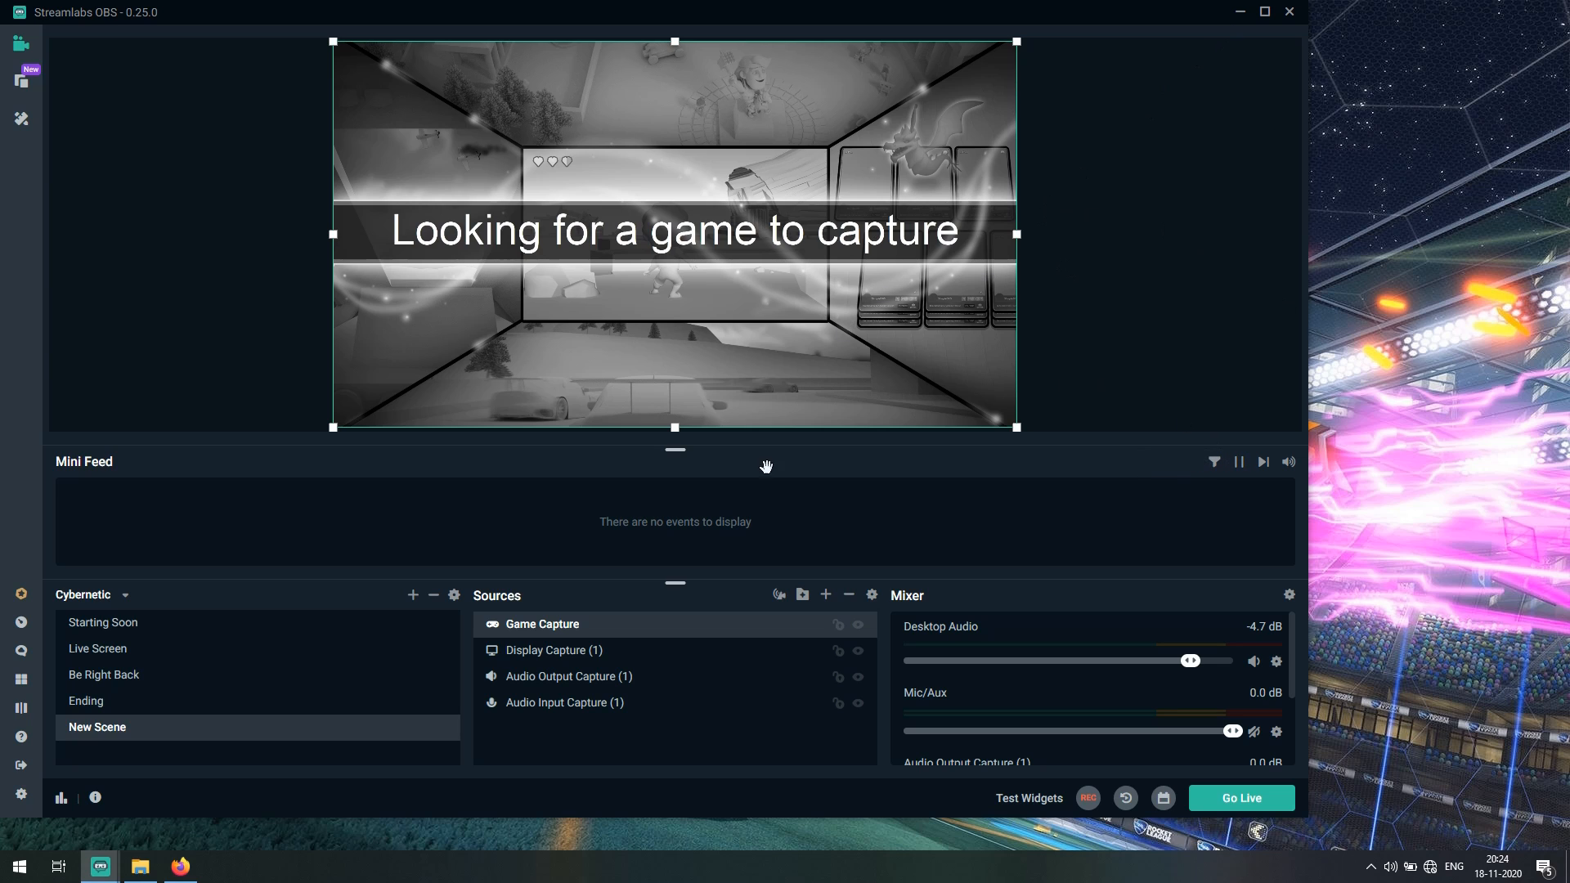
mouse_move(99, 867)
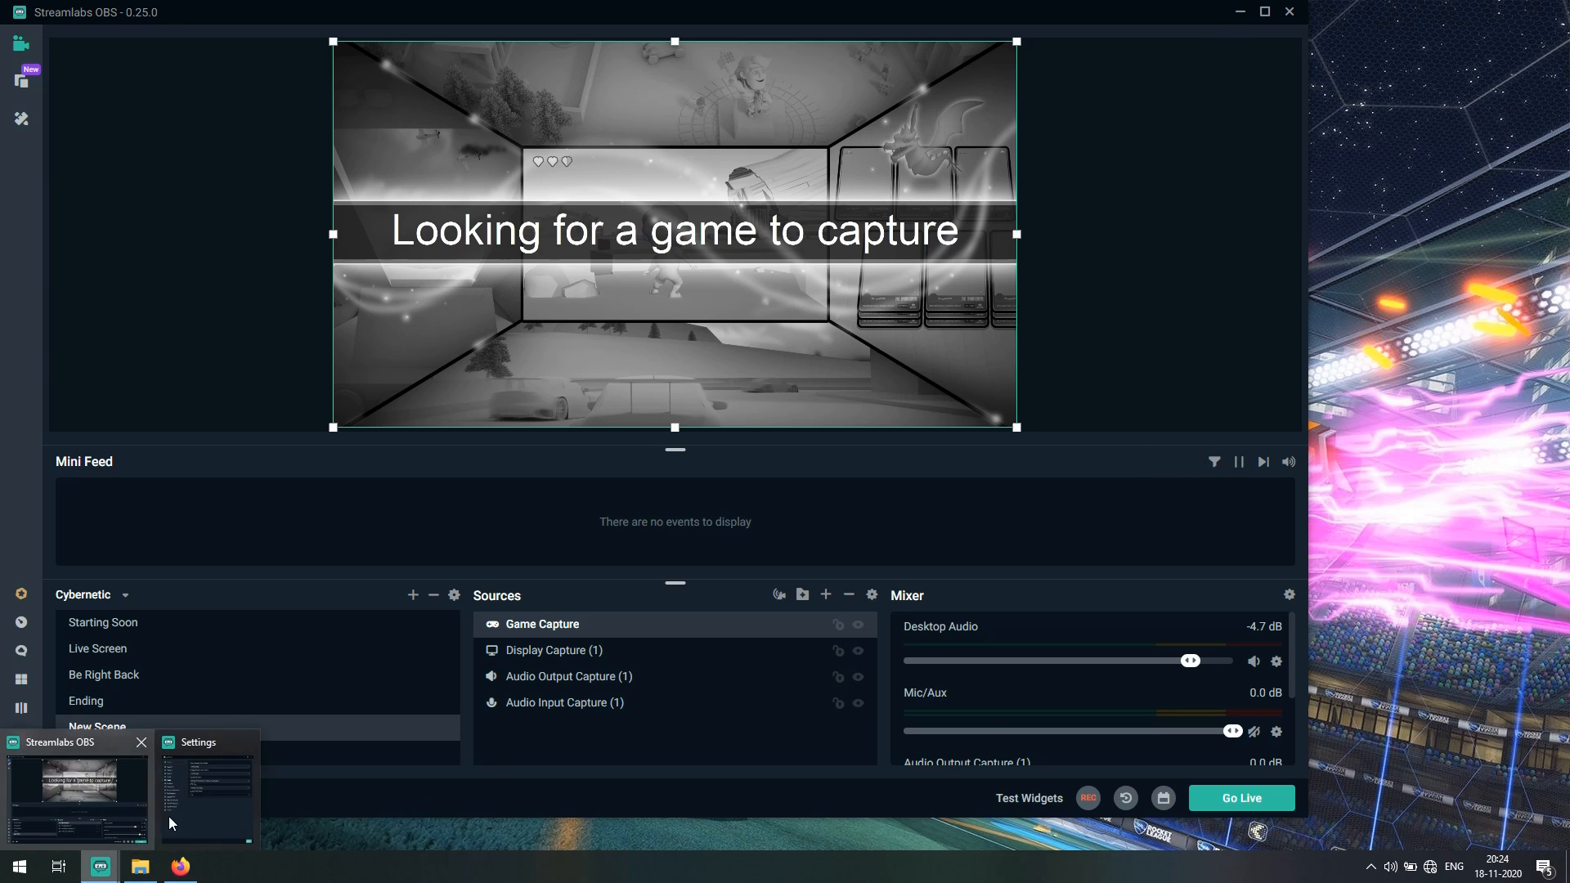
click(183, 814)
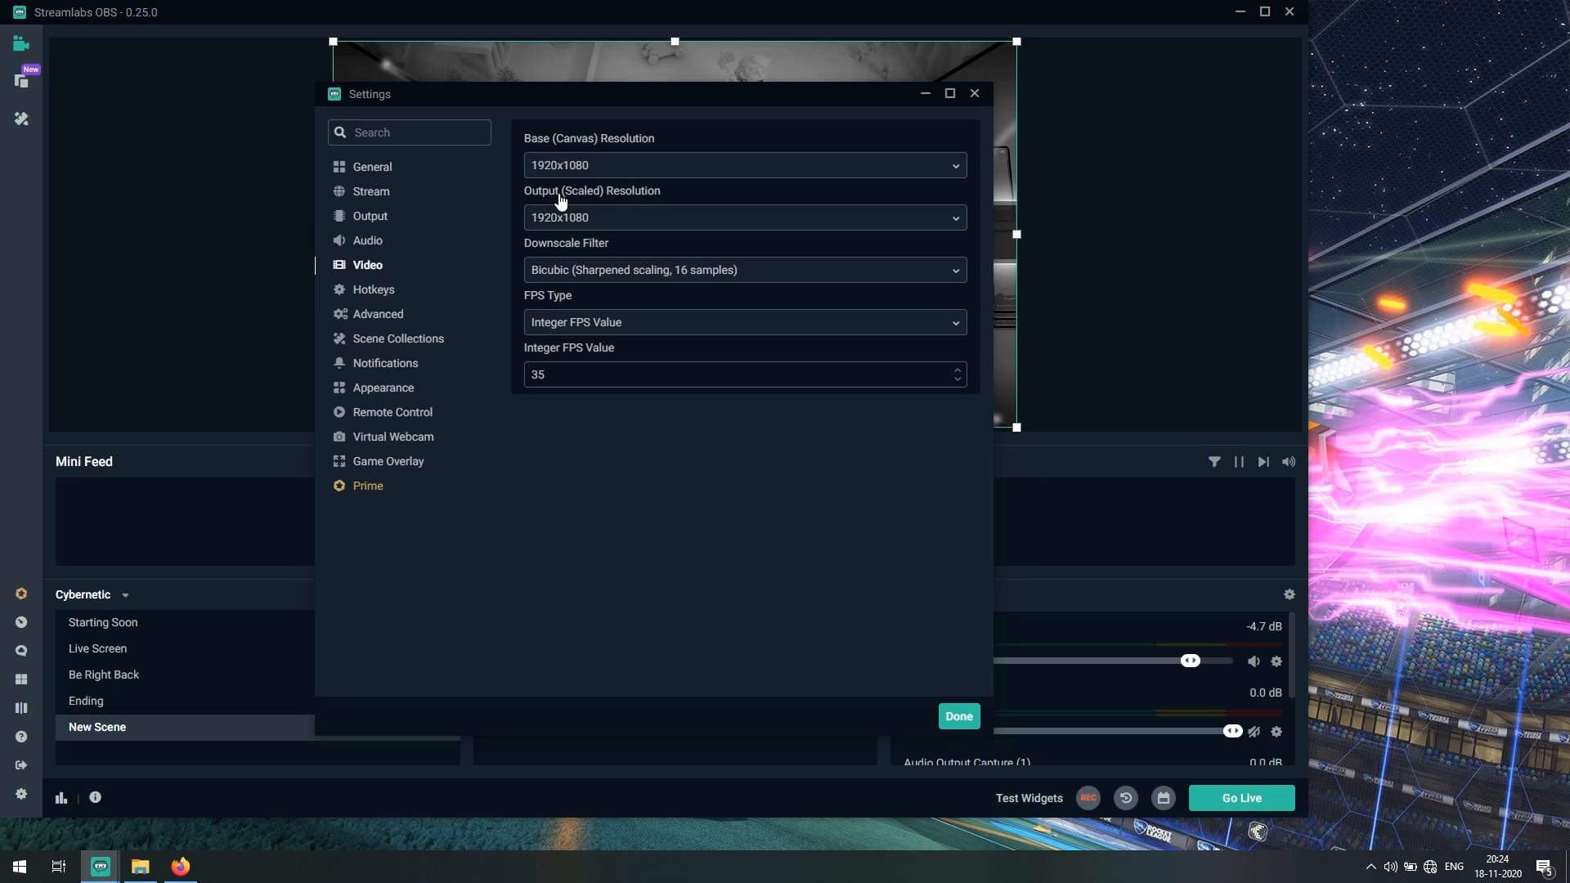
click(363, 217)
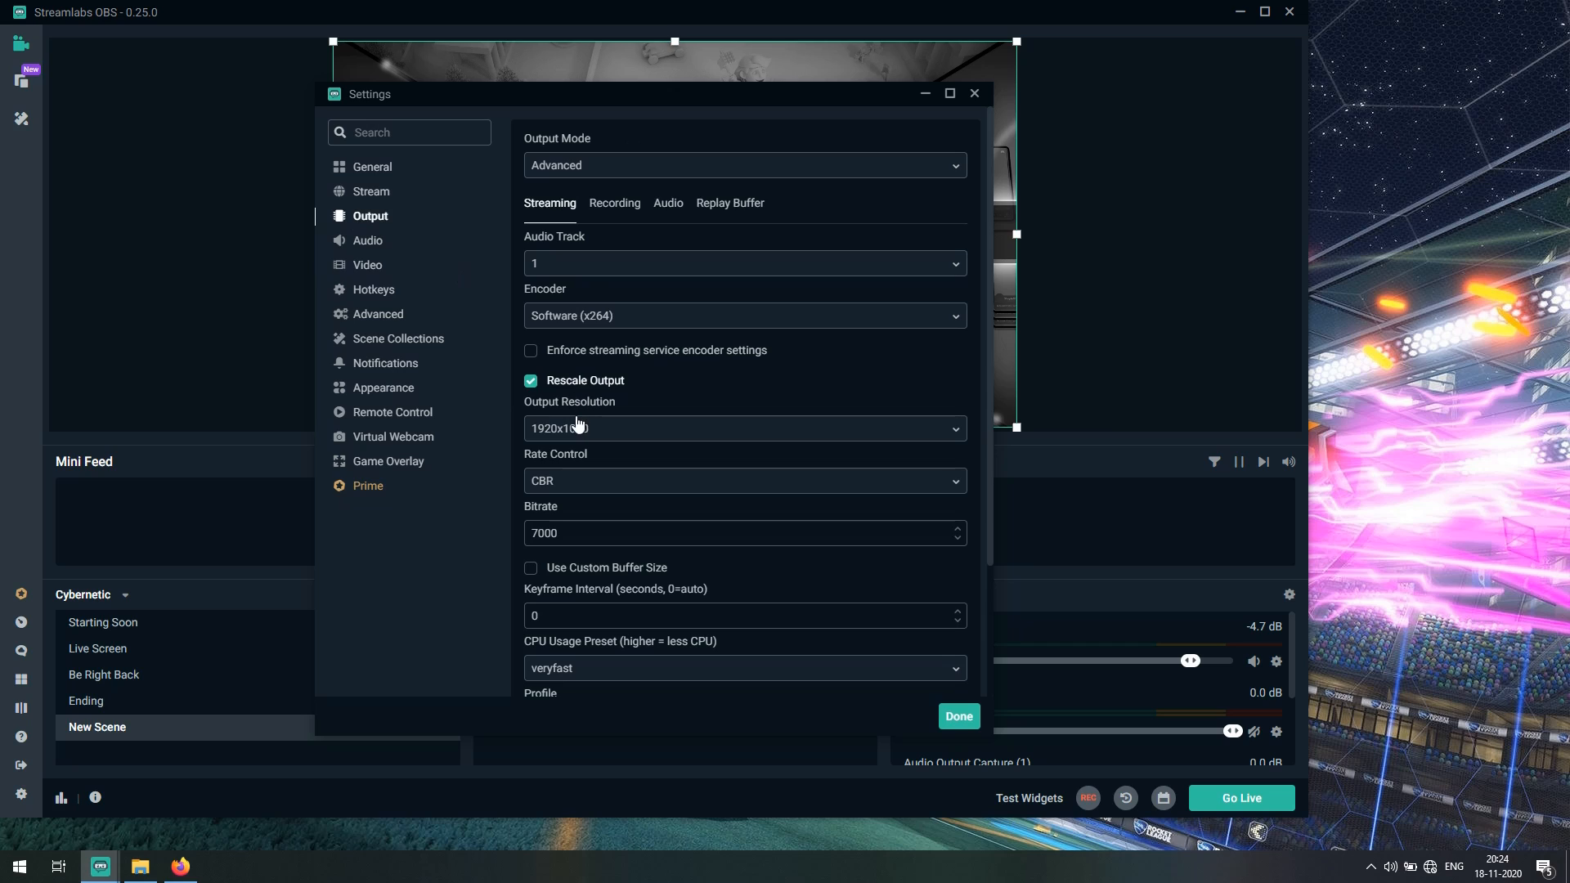
click(365, 266)
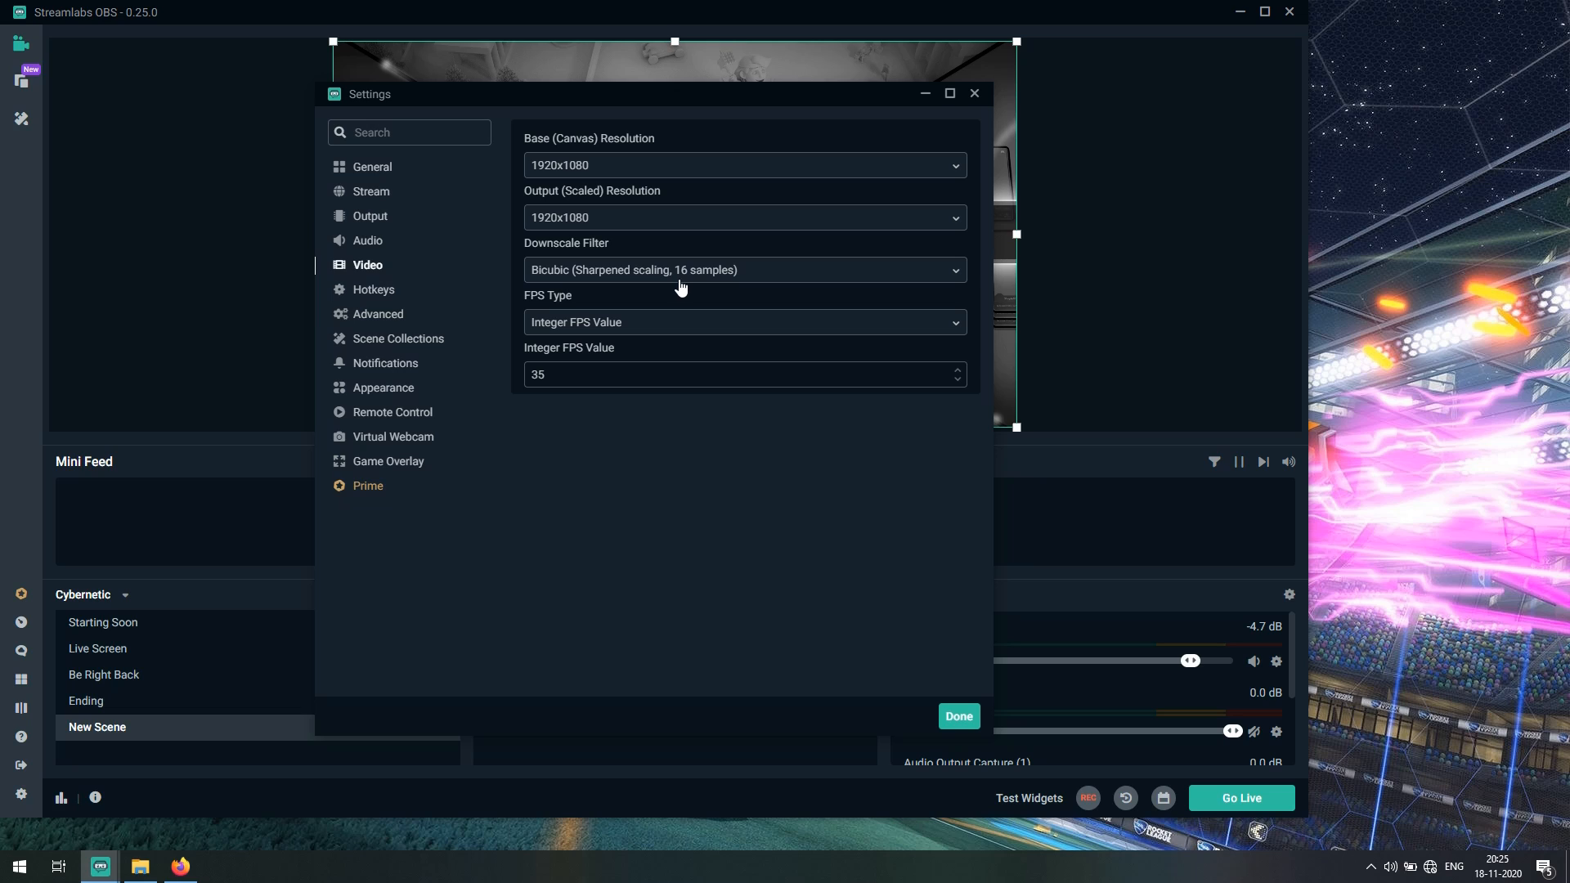
Step: Check the downscale filter, switch the FPS type to Common FPS Values and view the available frame rates
click(754, 274)
click(671, 327)
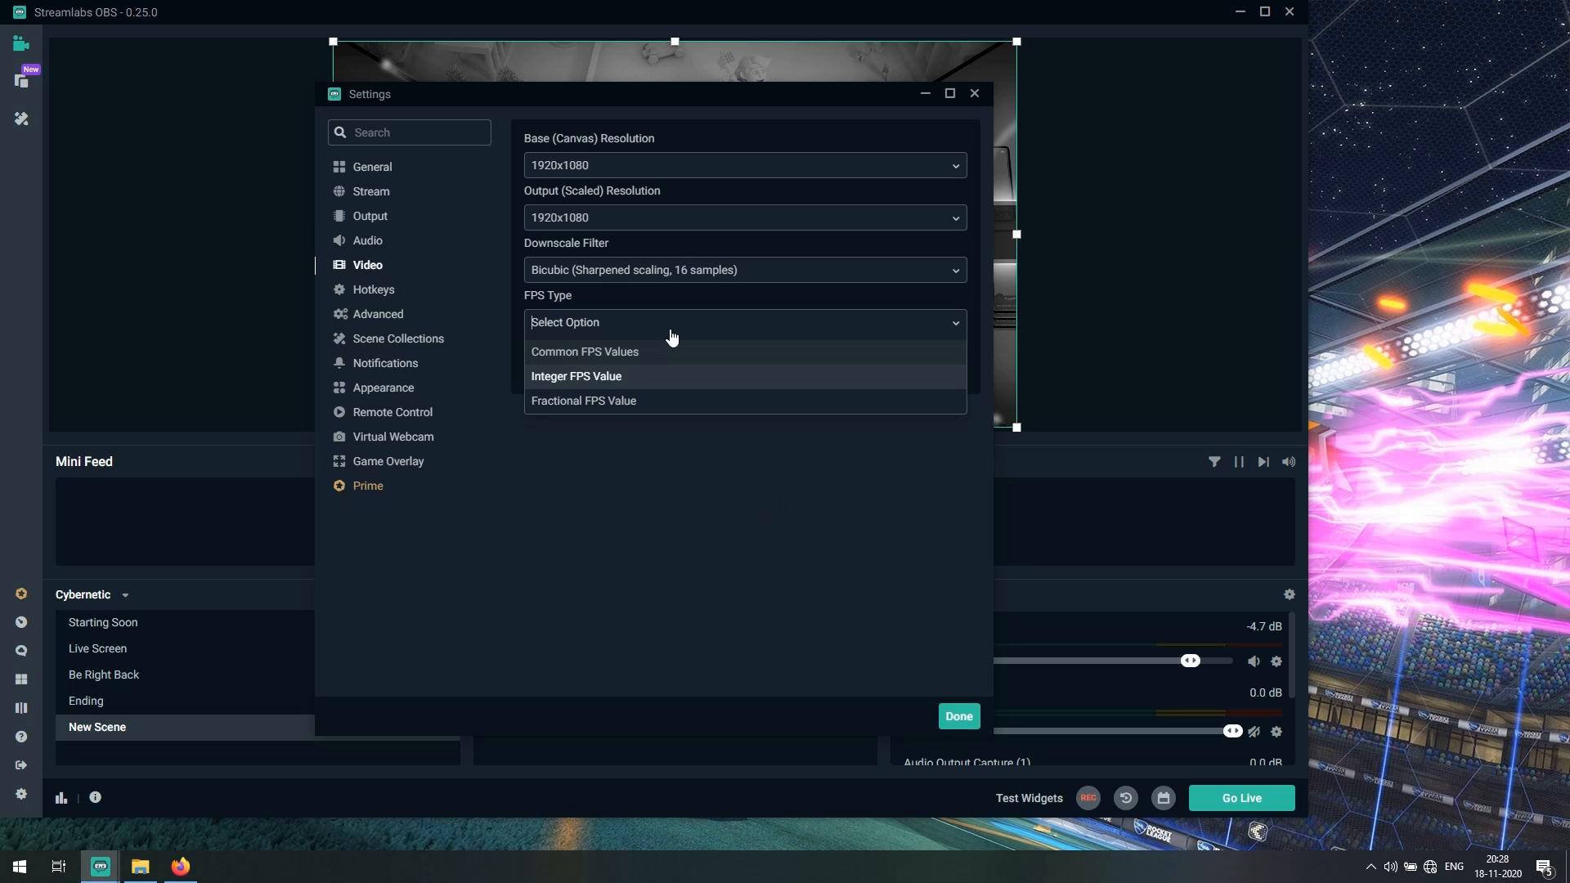
click(635, 353)
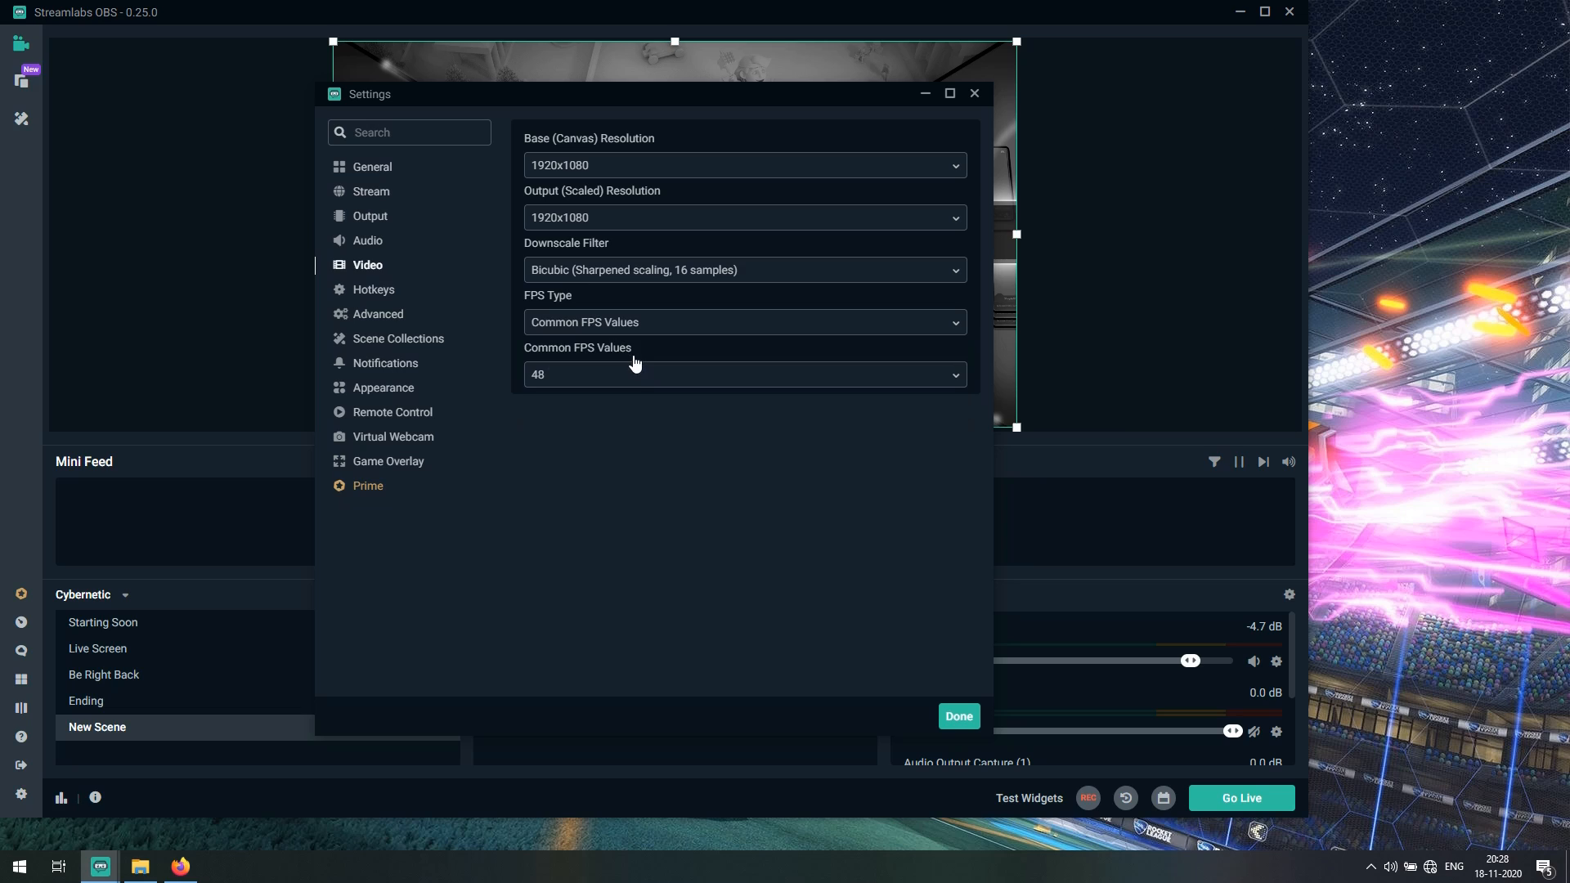
click(636, 374)
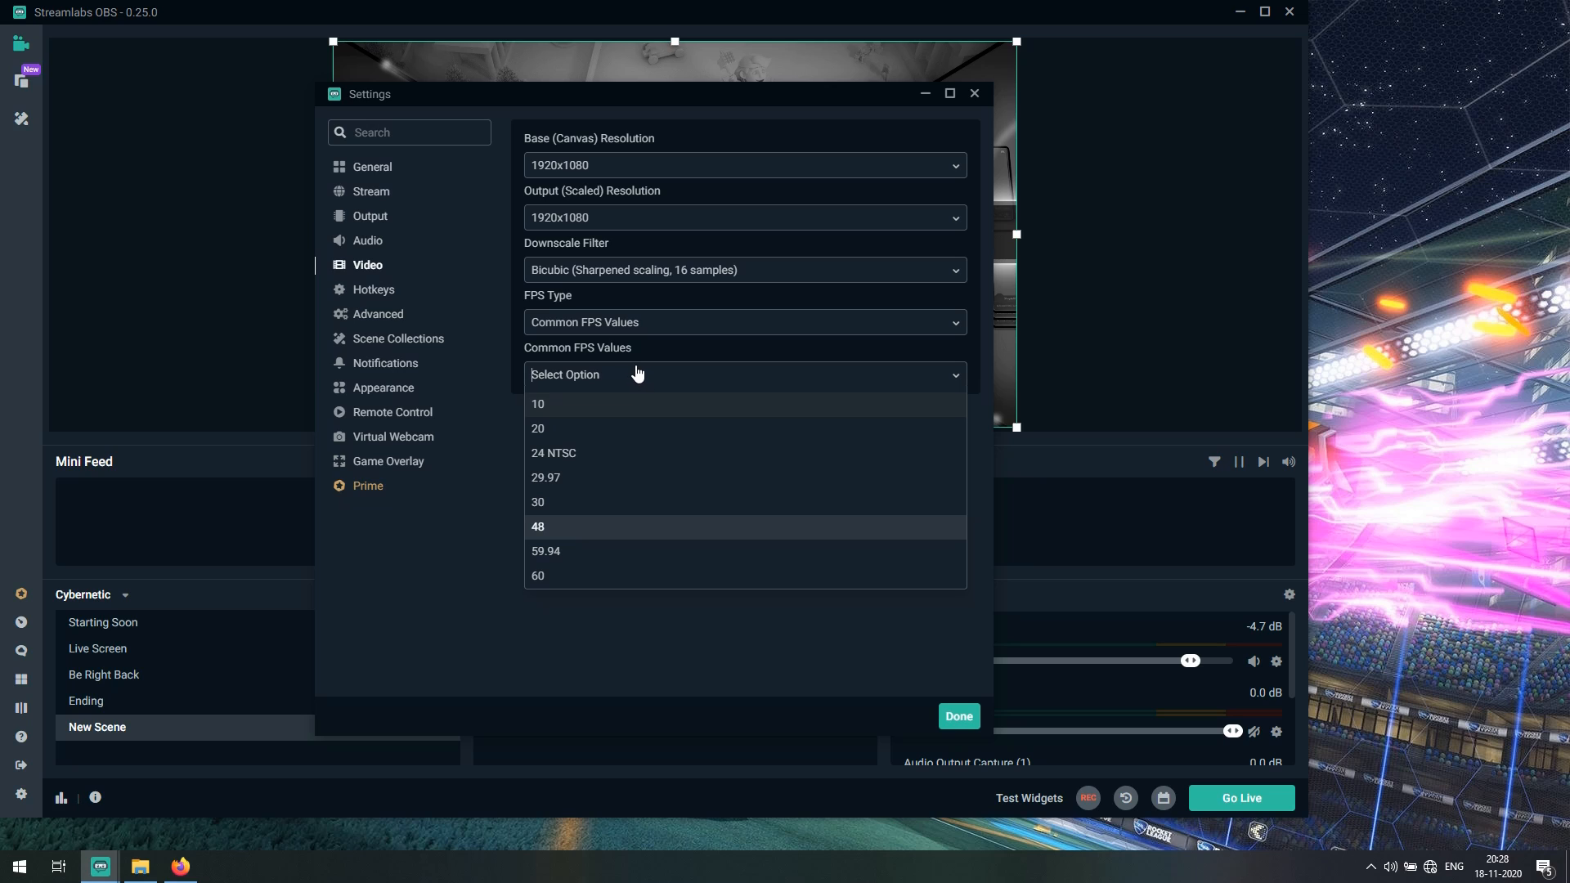
Step: Switch the FPS type to Integer FPS Value, try a value of 545 and clear it
click(614, 335)
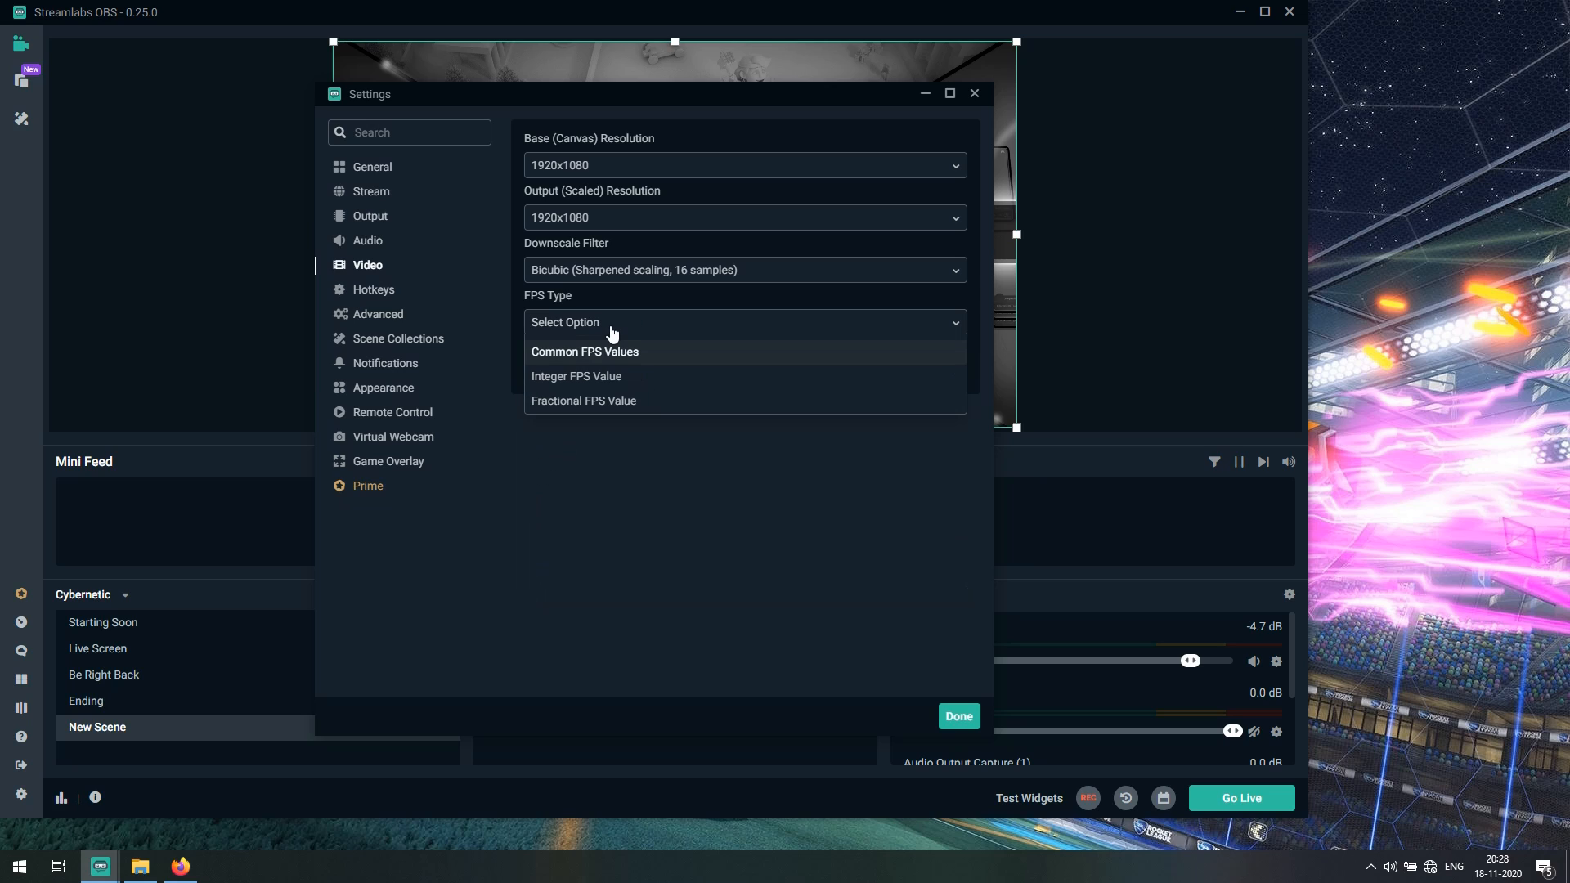
click(601, 382)
double_click(581, 375)
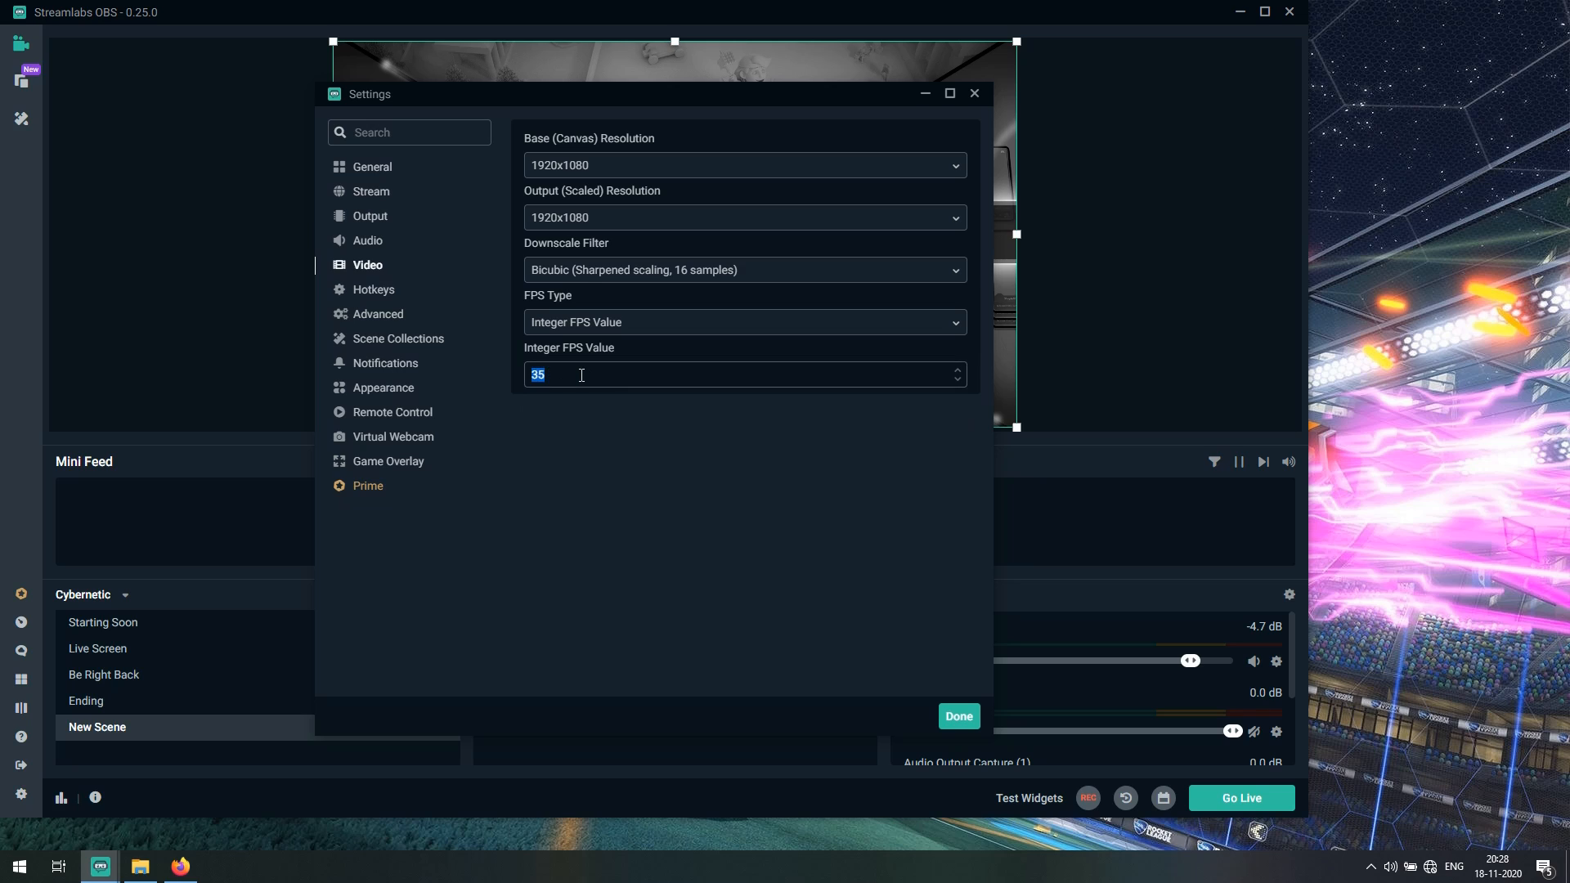
key(BackSpace)
text(54)
text(5)
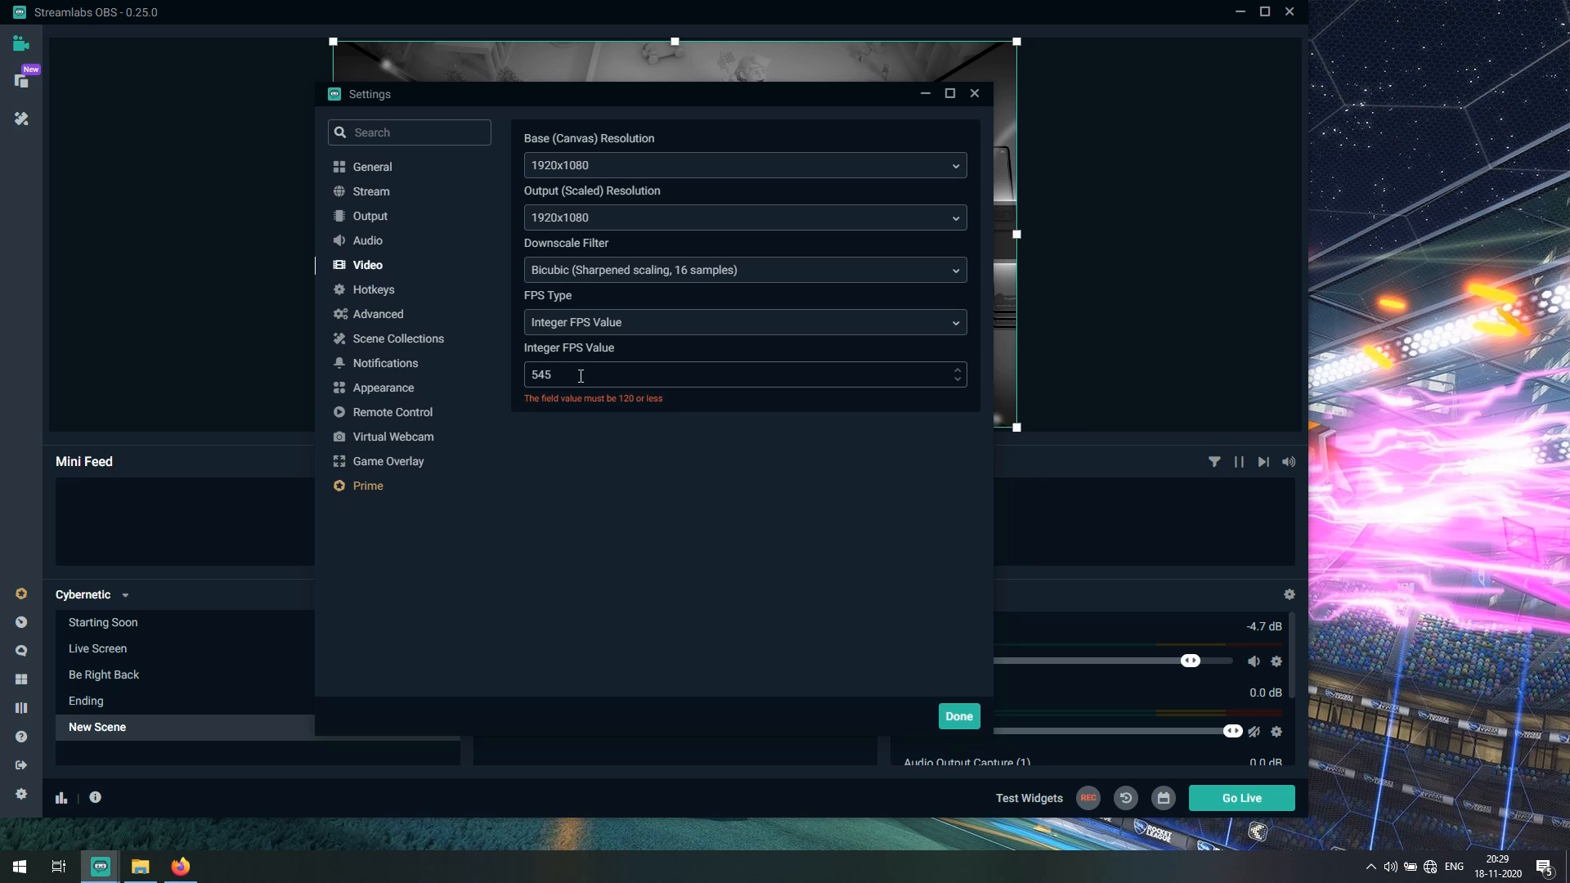
key(BackSpace)
key(BackSpace)
key(BackSpace)
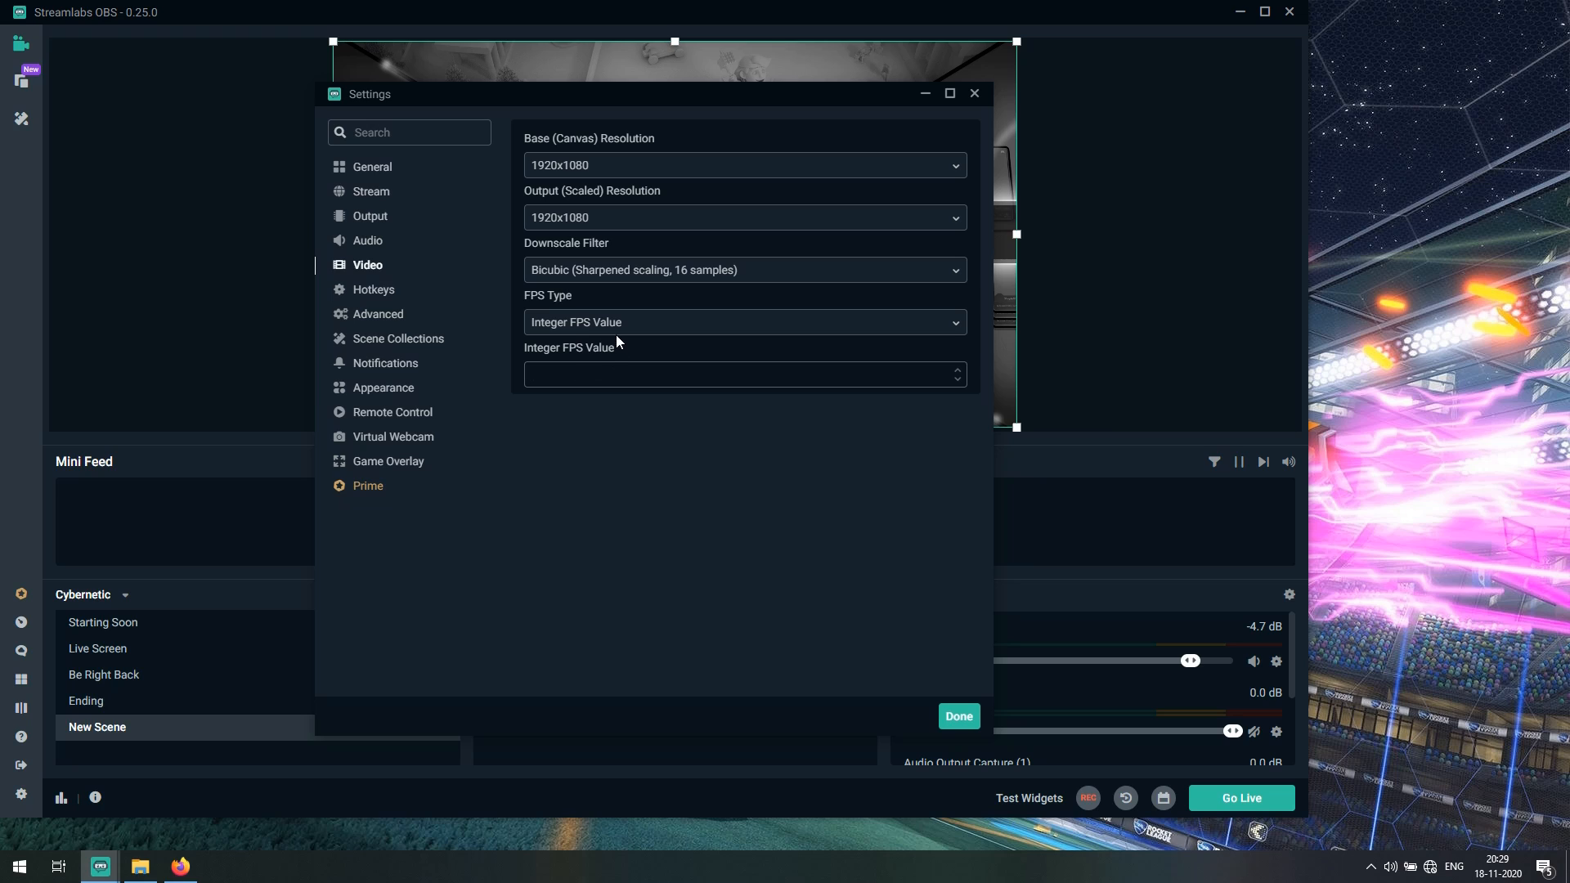
Step: Switch the FPS type to Fractional FPS Value and try 52 as the FPSNum
click(617, 330)
click(594, 402)
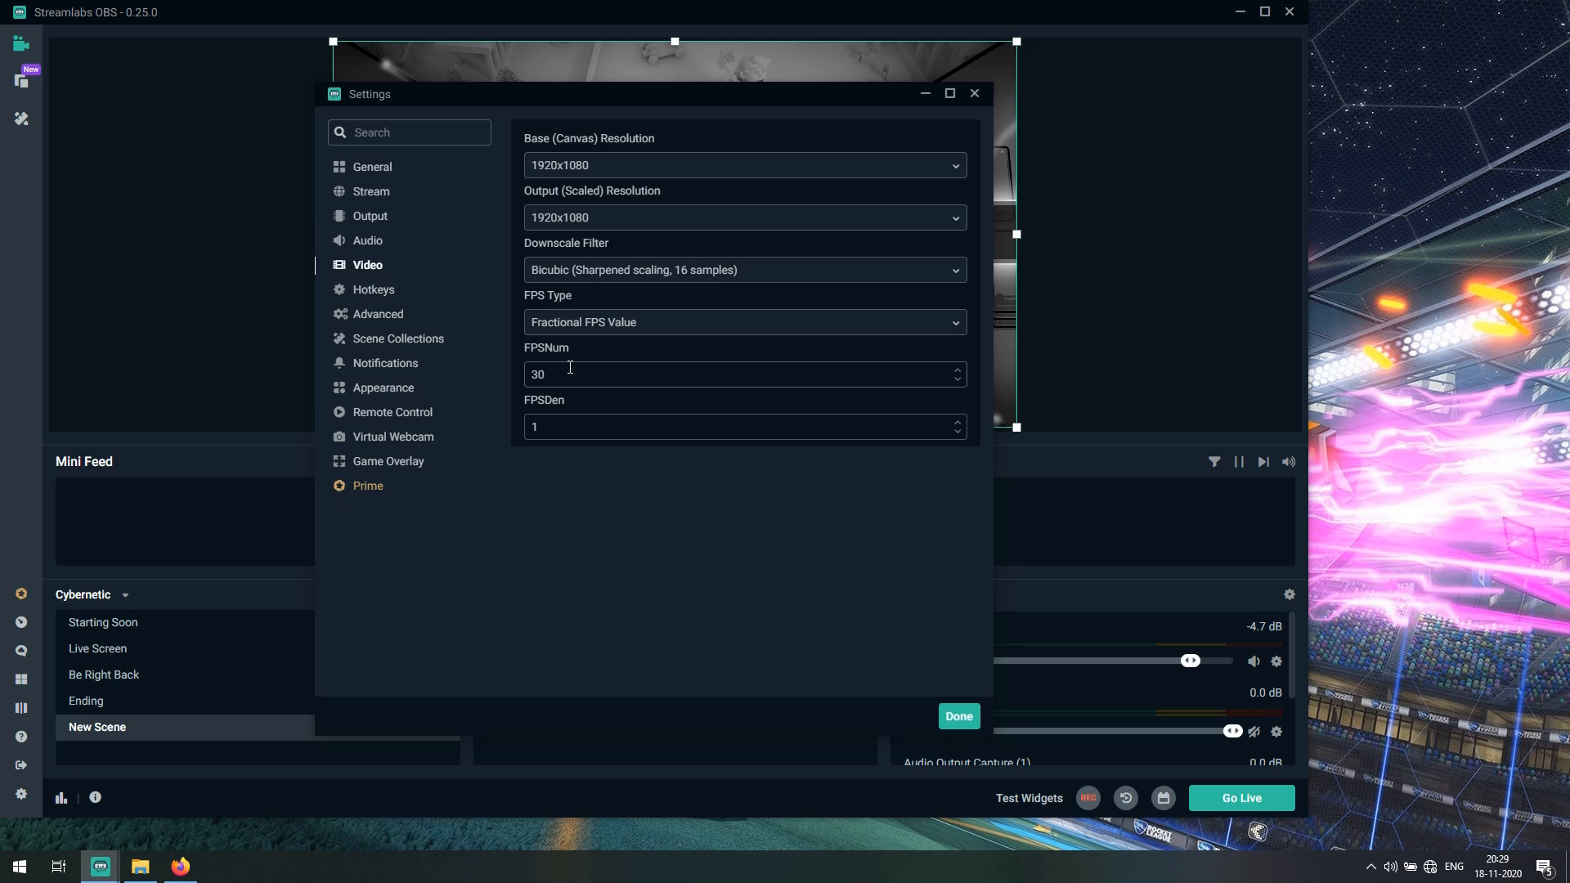
text(52)
key(BackSpace)
key(BackSpace)
Step: Try different FPSDen values for the fractional frame rate, including 52, ending with 50
double_click(585, 414)
text(52)
key(BackSpace)
key(BackSpace)
text(52)
double_click(576, 429)
text(5)
text(5)
key(BackSpace)
key(BackSpace)
text(5)
text(0)
Step: Set the FPS type to Integer FPS Value with a value of 35, and minimize the settings window
click(948, 324)
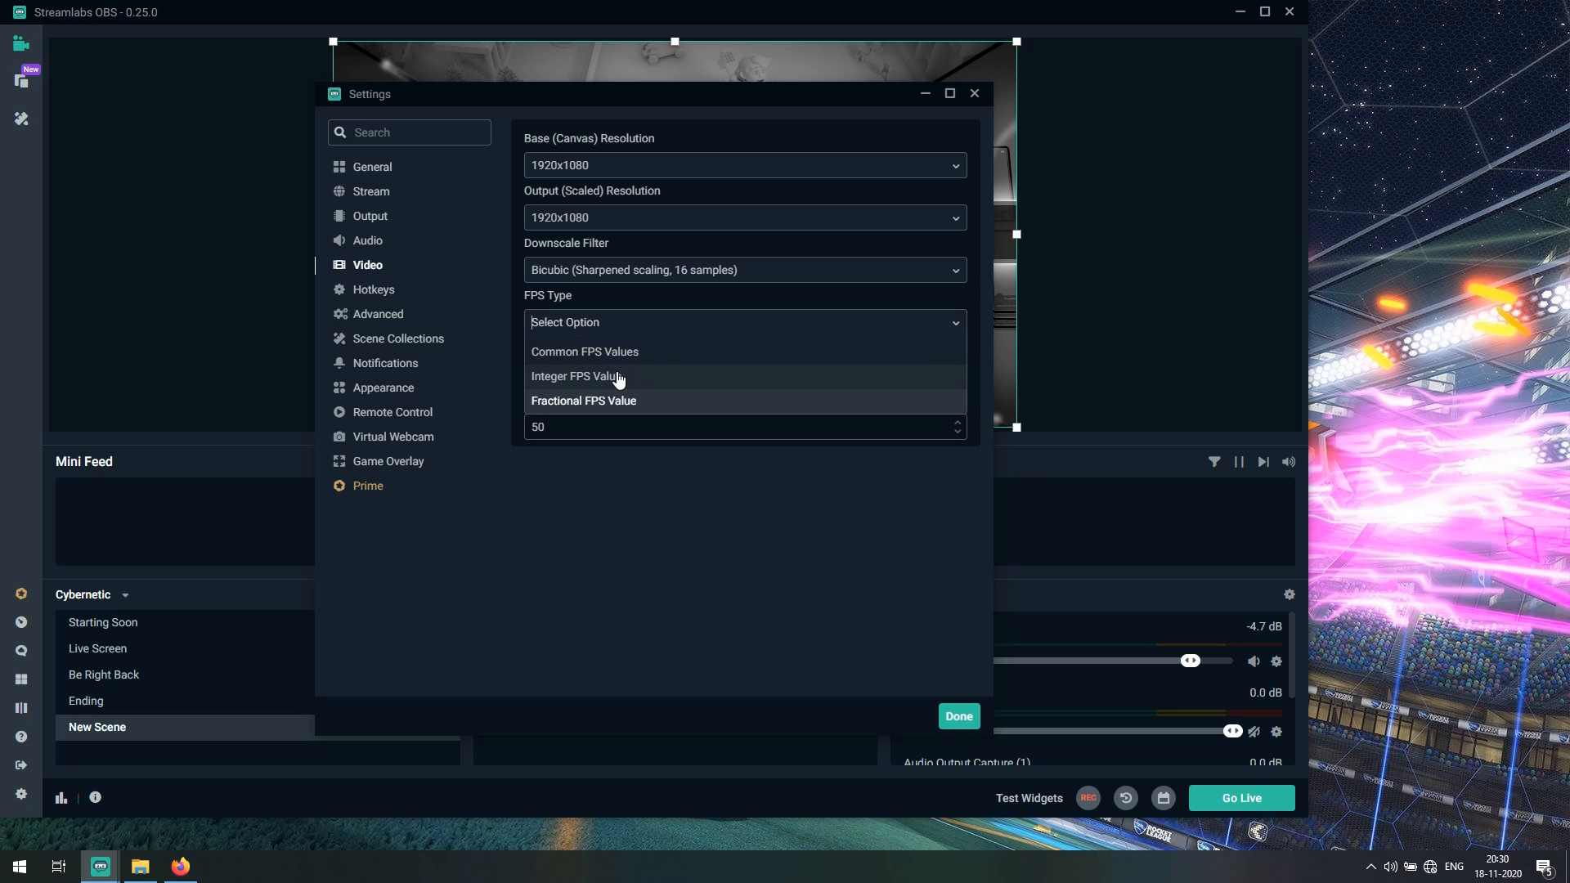
click(578, 378)
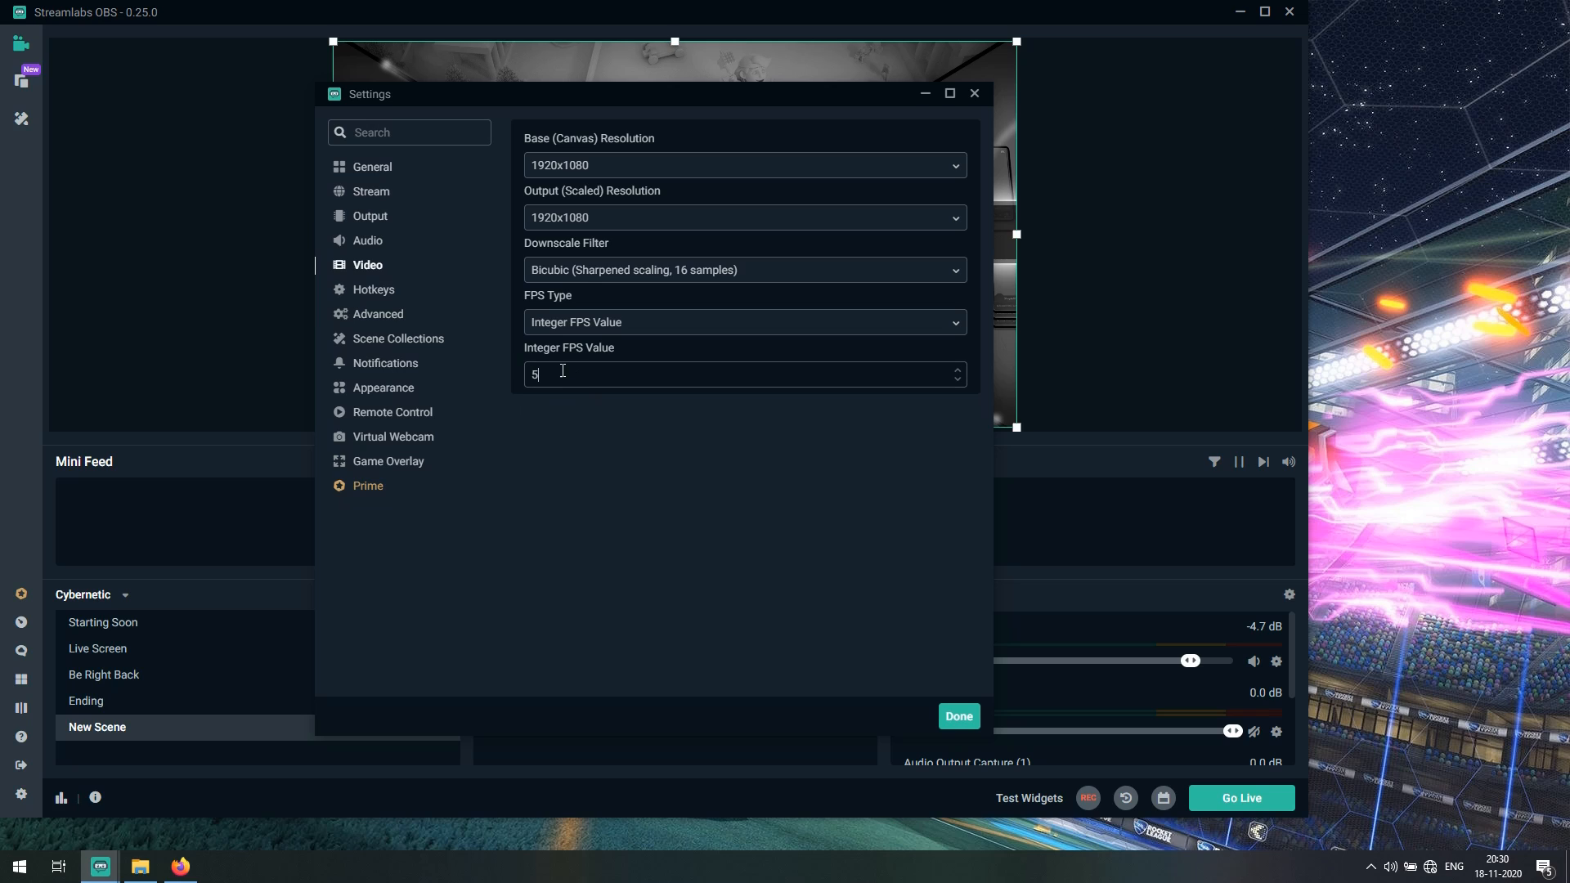
double_click(562, 371)
key(BackSpace)
text(35)
click(925, 95)
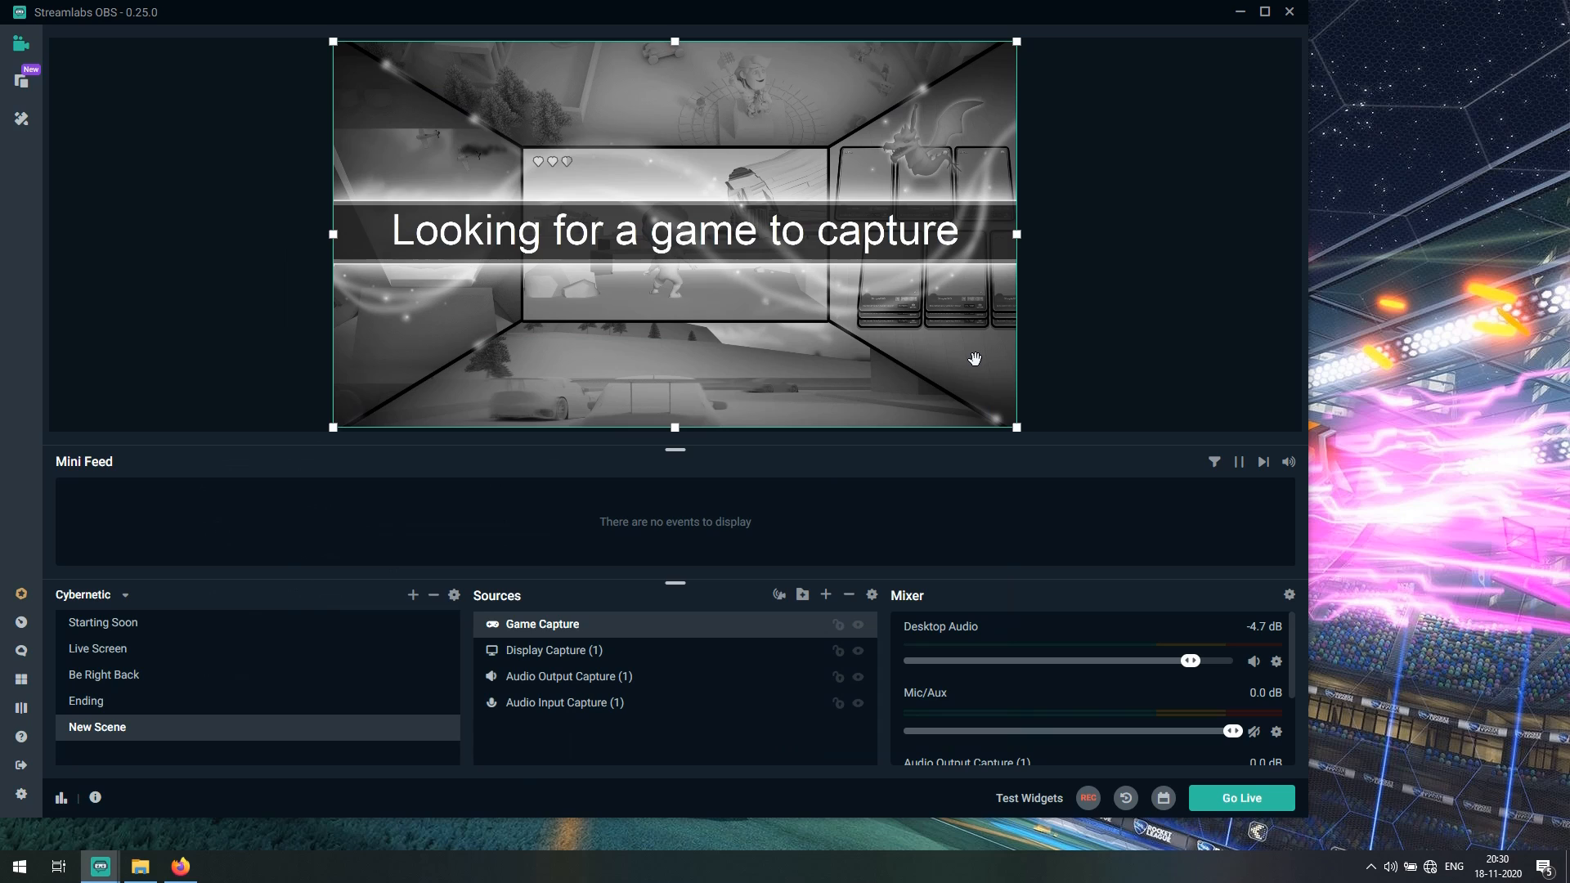